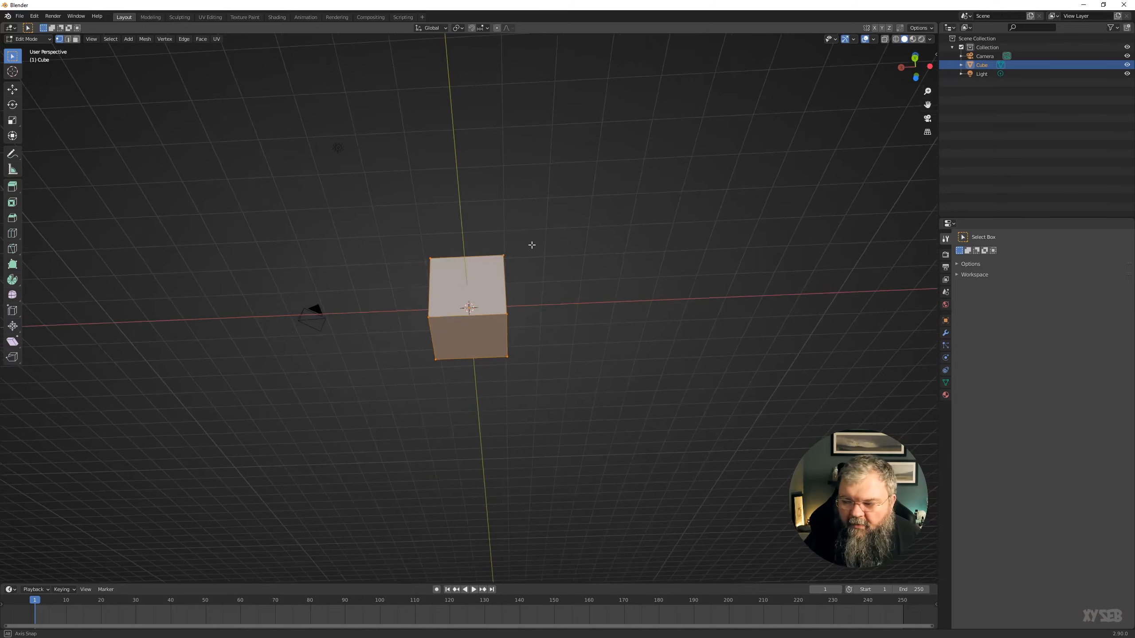
- Clear the mesh selection and box-select the four top vertices of the cube
{"action": "key", "text": "alt+a"}
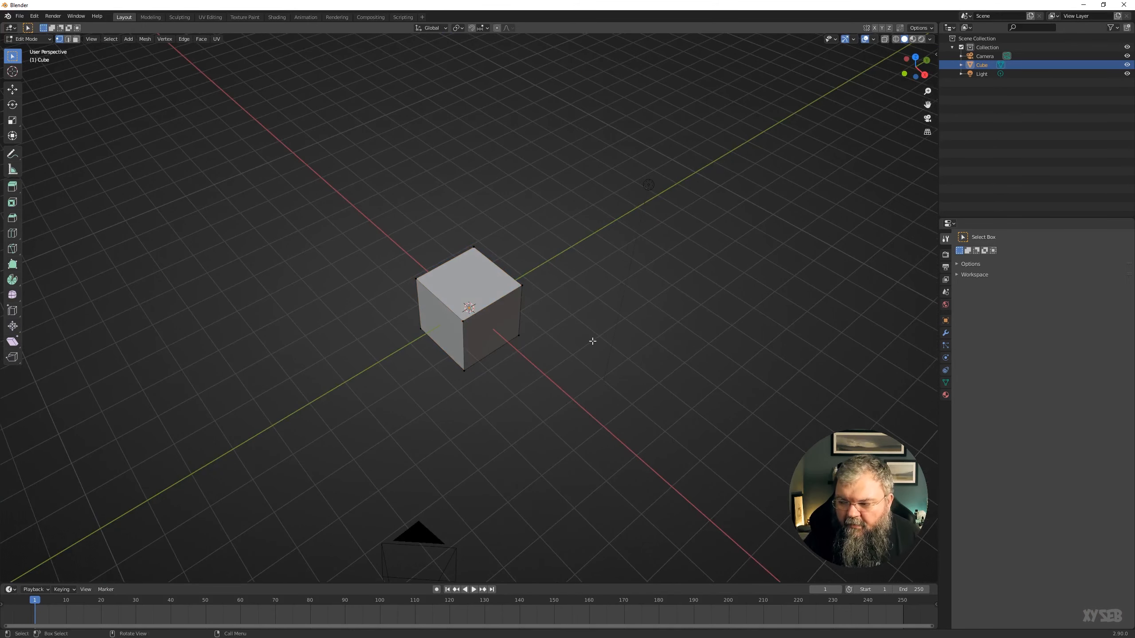
{"action": "middle_click_drag", "start_coordinate": [590, 340], "coordinate": [650, 223]}
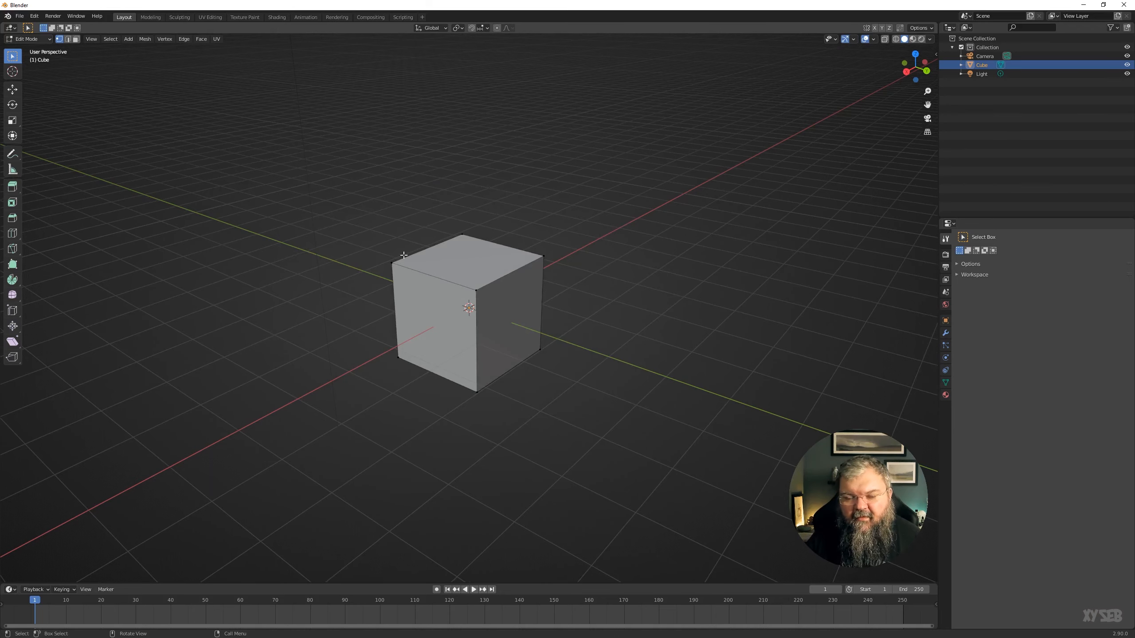
{"action": "middle_click_drag", "start_coordinate": [322, 268], "coordinate": [311, 264]}
{"action": "left_click_drag", "start_coordinate": [352, 220], "coordinate": [590, 435]}
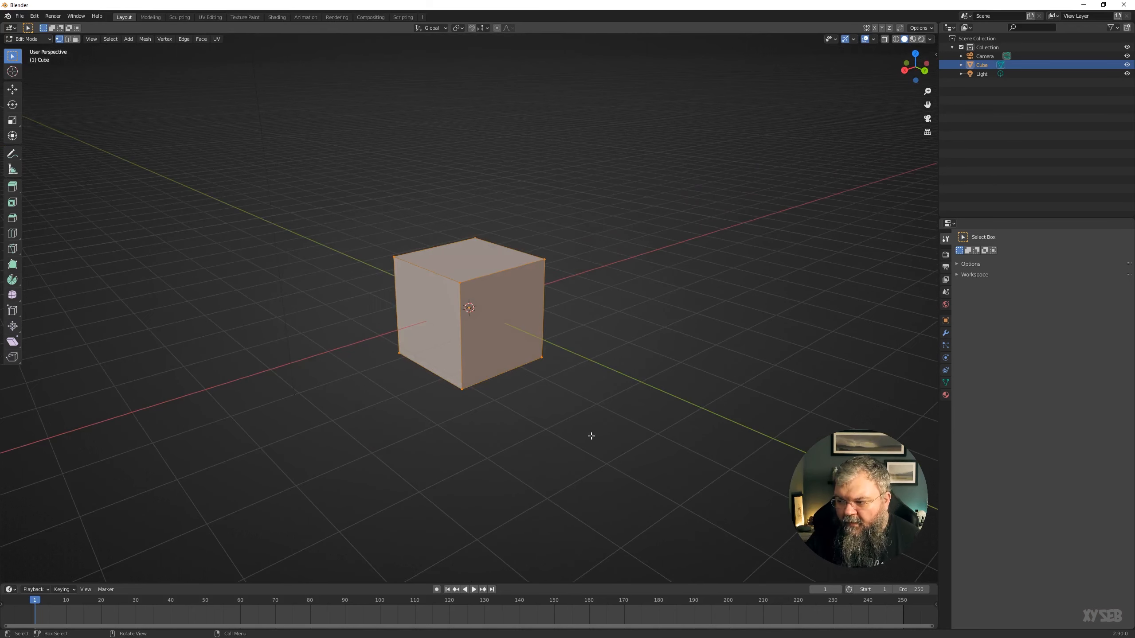
{"action": "left_click", "coordinate": [373, 223]}
{"action": "left_click_drag", "start_coordinate": [372, 223], "coordinate": [628, 337]}
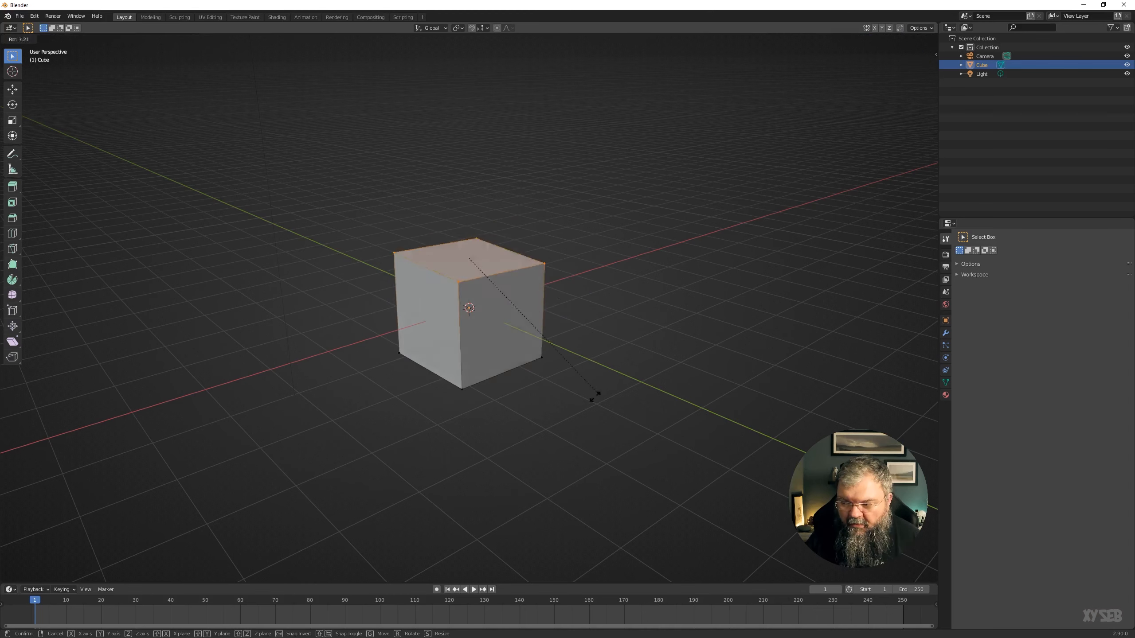
- Try scaling the cube's top face freehand, and show the numeric transform values of the selection
{"action": "key", "text": "s"}
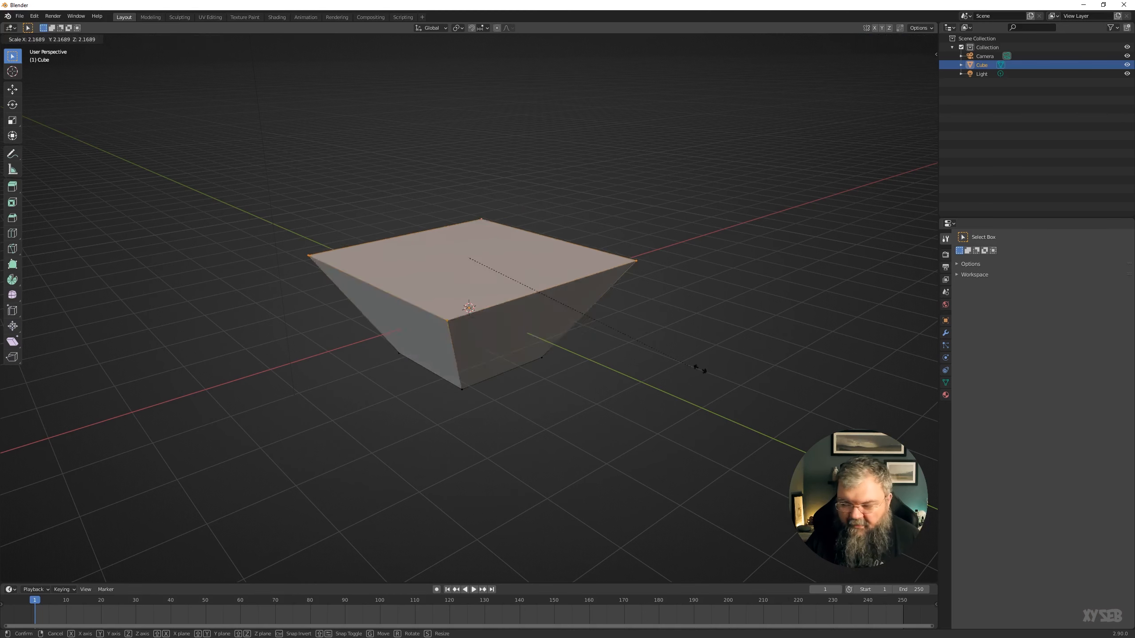
{"action": "key", "text": "Escape"}
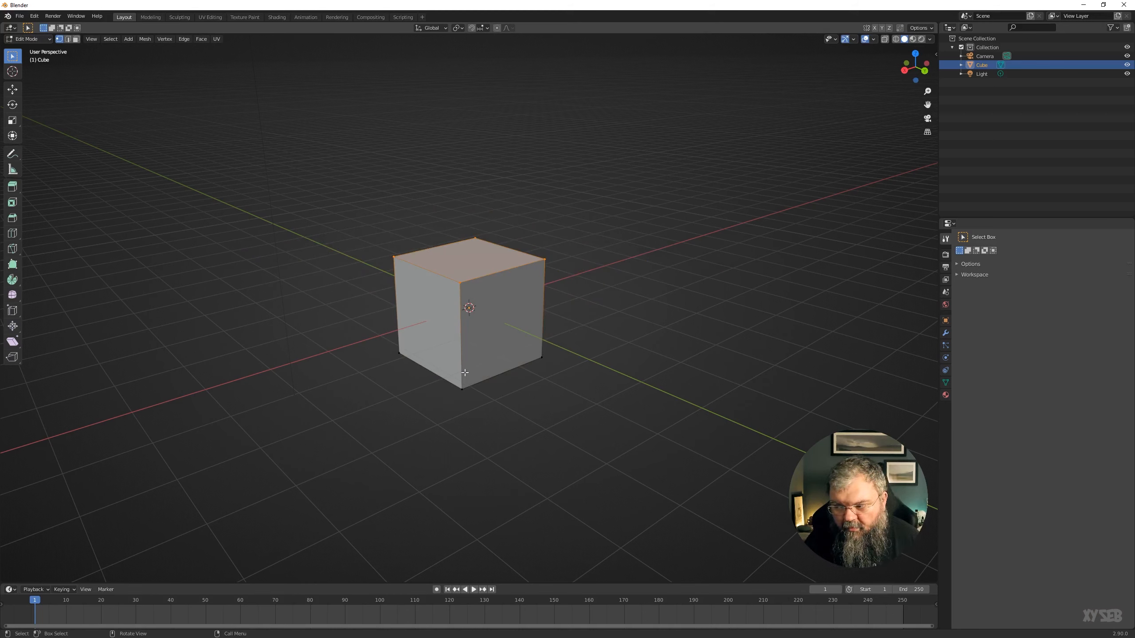
{"action": "key", "text": "n"}
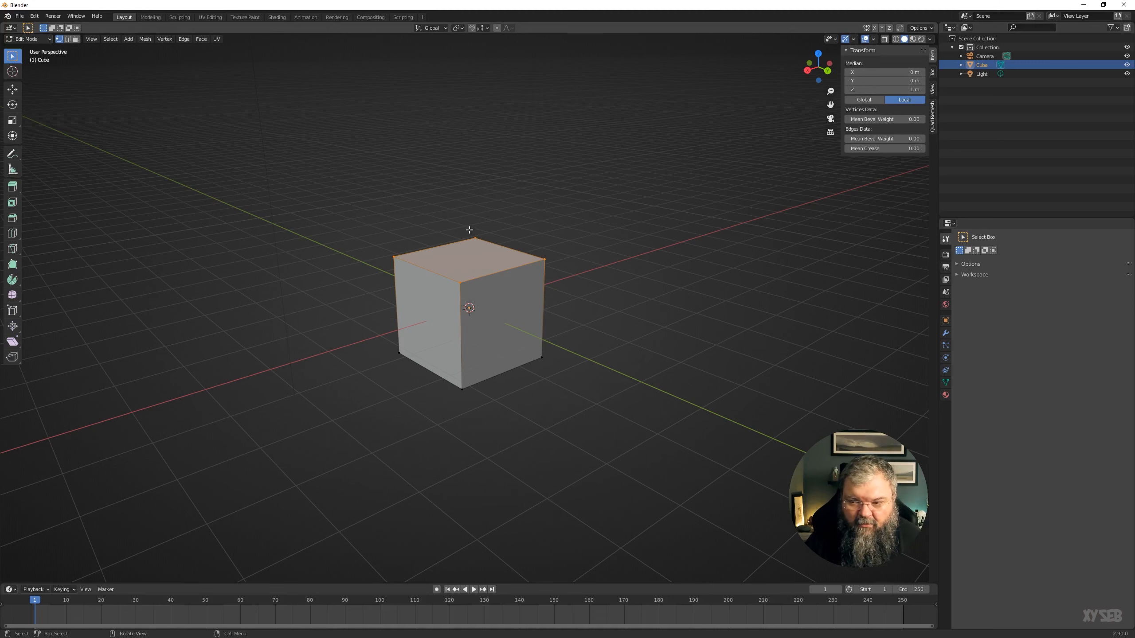
{"action": "left_click", "coordinate": [543, 322]}
{"action": "key", "text": "ctrl+z"}
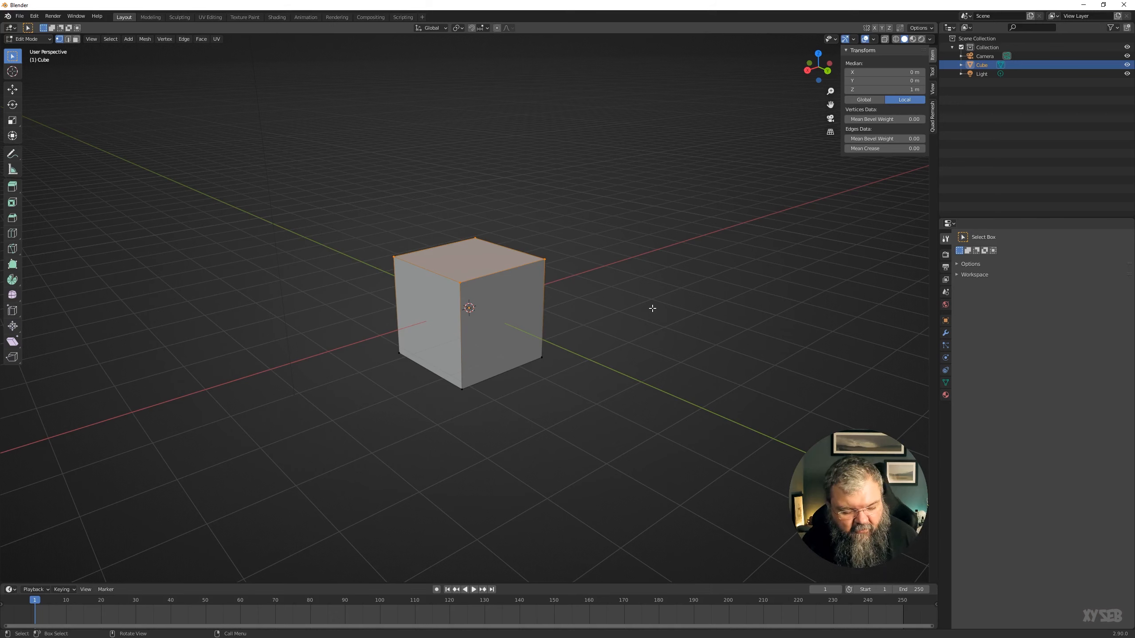
- Try moving the top face along the Z axis by 1 m and by 0.2 m
{"action": "key", "text": "g"}
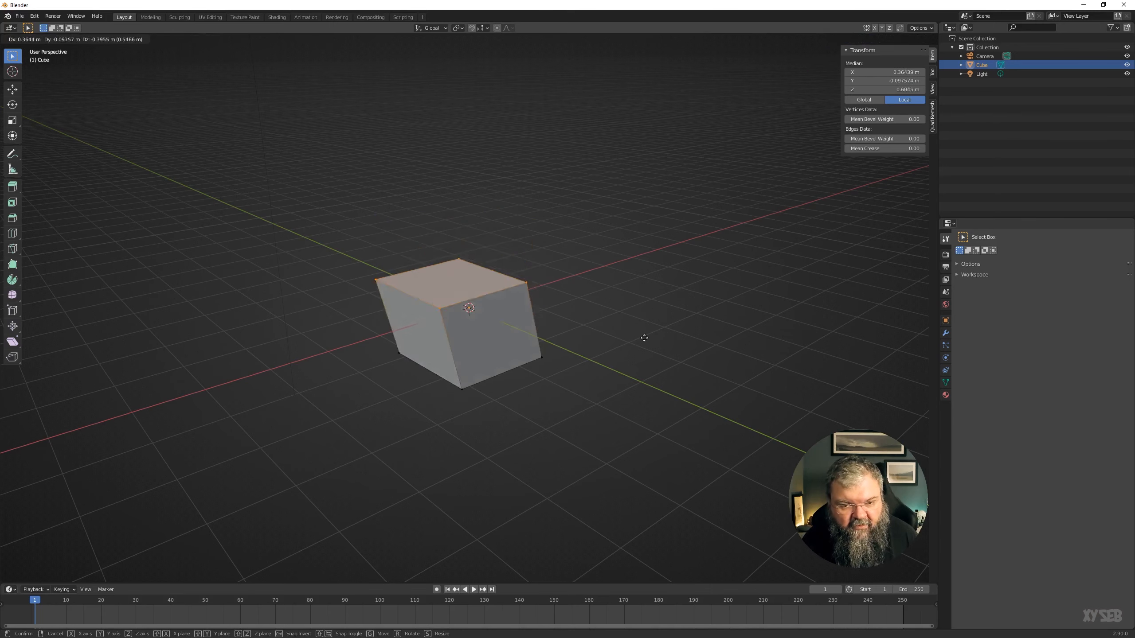
{"action": "key", "text": "z"}
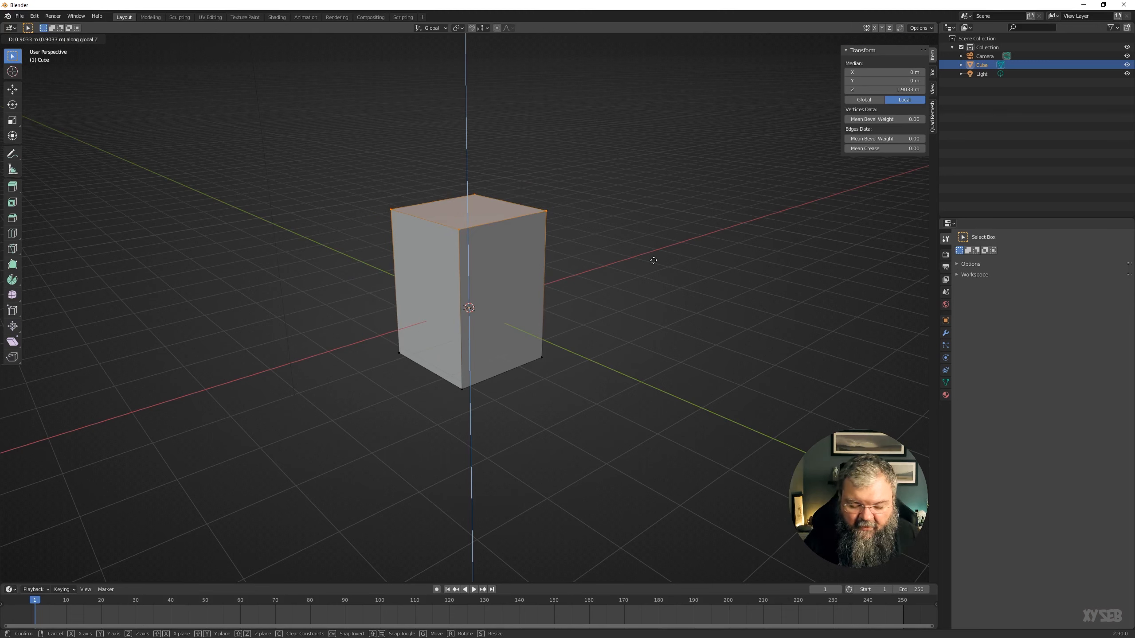
{"action": "type", "text": "1"}
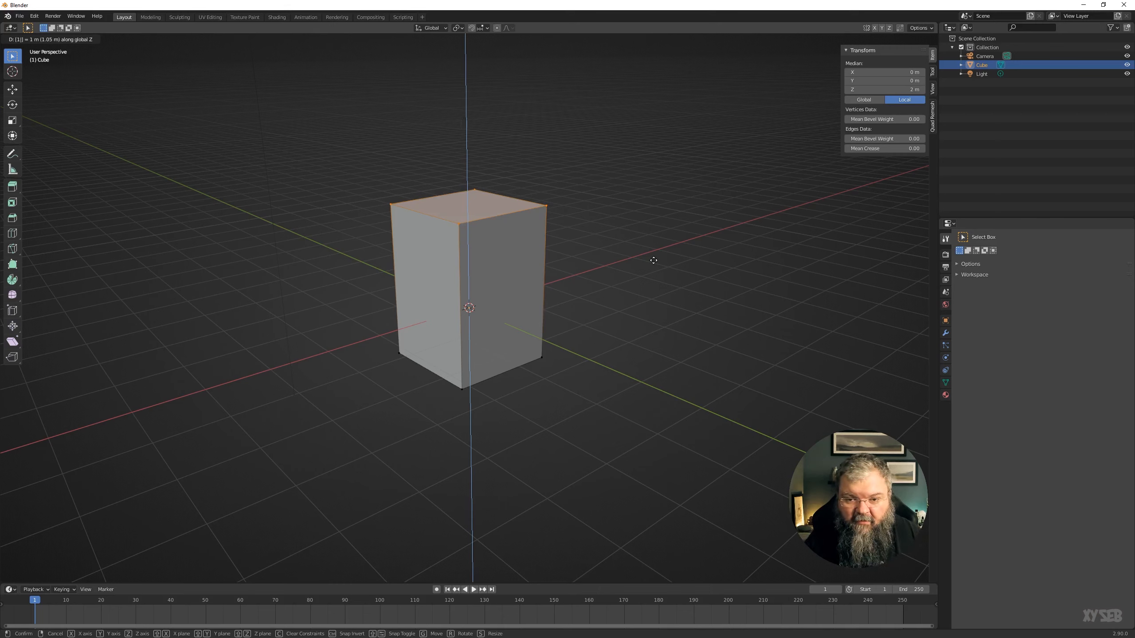
{"action": "key", "text": "BackSpace"}
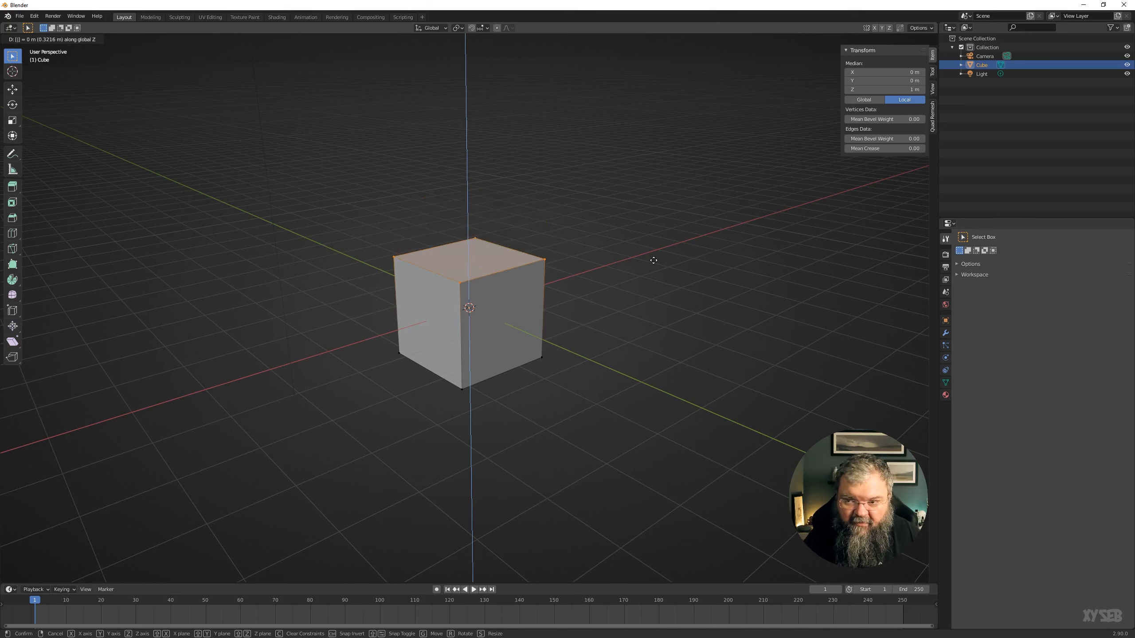
{"action": "type", "text": ".2"}
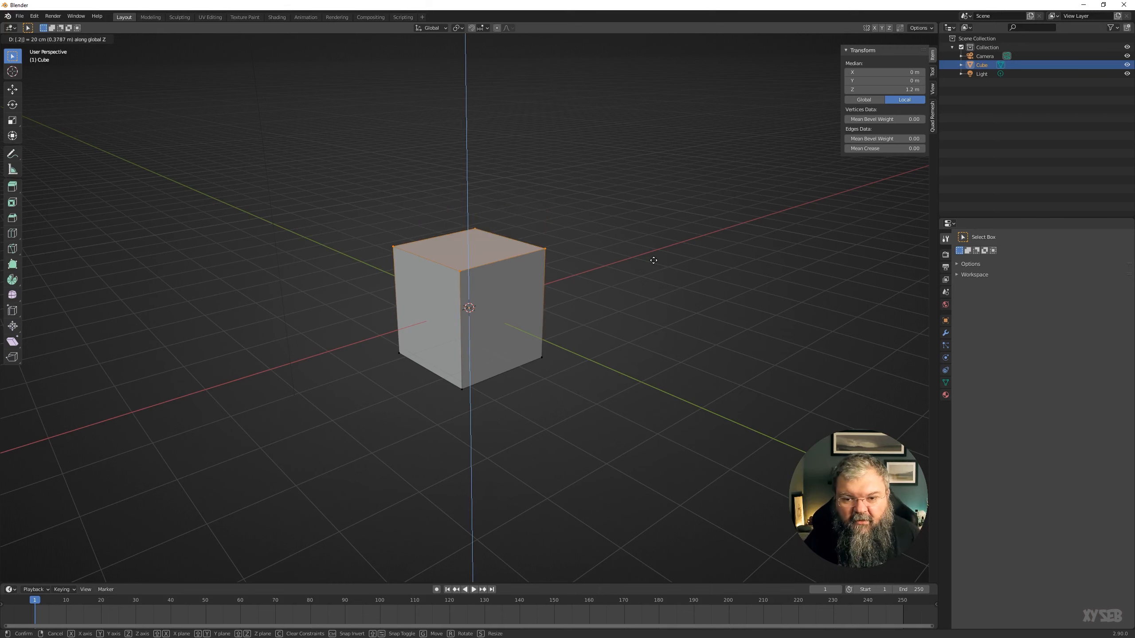
{"action": "key", "text": "Escape"}
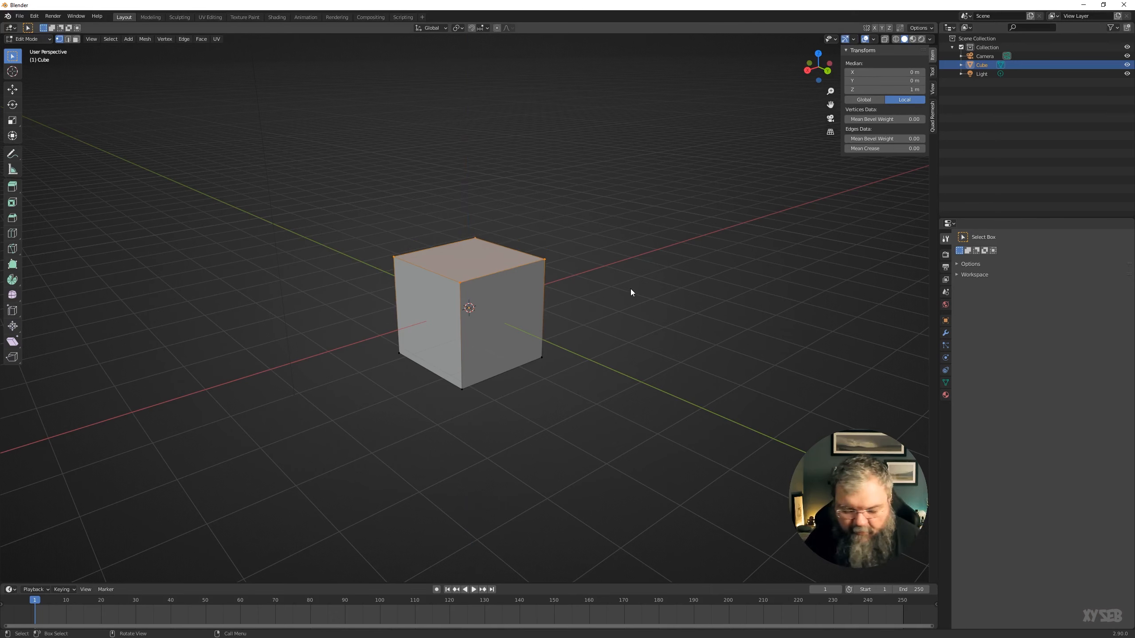
- Try rotating the top face 45° about the X axis
{"action": "key", "text": "r"}
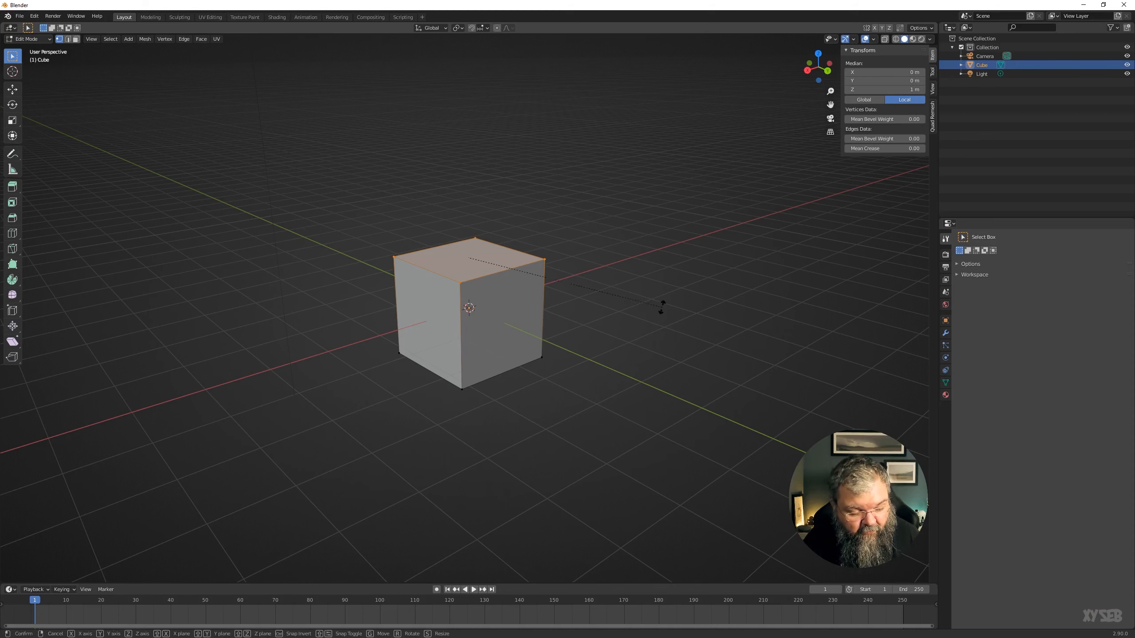
{"action": "type", "text": "x"}
{"action": "type", "text": "45"}
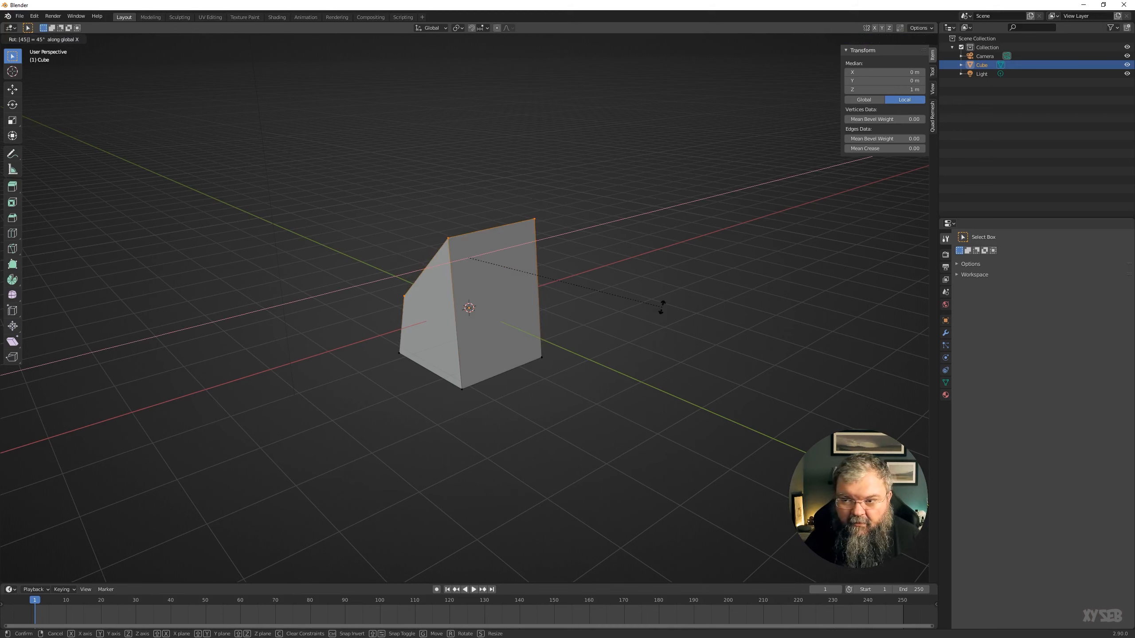
{"action": "key", "text": "Escape"}
- Select the cube's top corner vertex at X -1 m, Y 1 m, Z 1 m and snap the 3D cursor to it
{"action": "middle_click_drag", "start_coordinate": [676, 304], "coordinate": [532, 298]}
{"action": "middle_click_drag", "start_coordinate": [621, 238], "coordinate": [606, 266]}
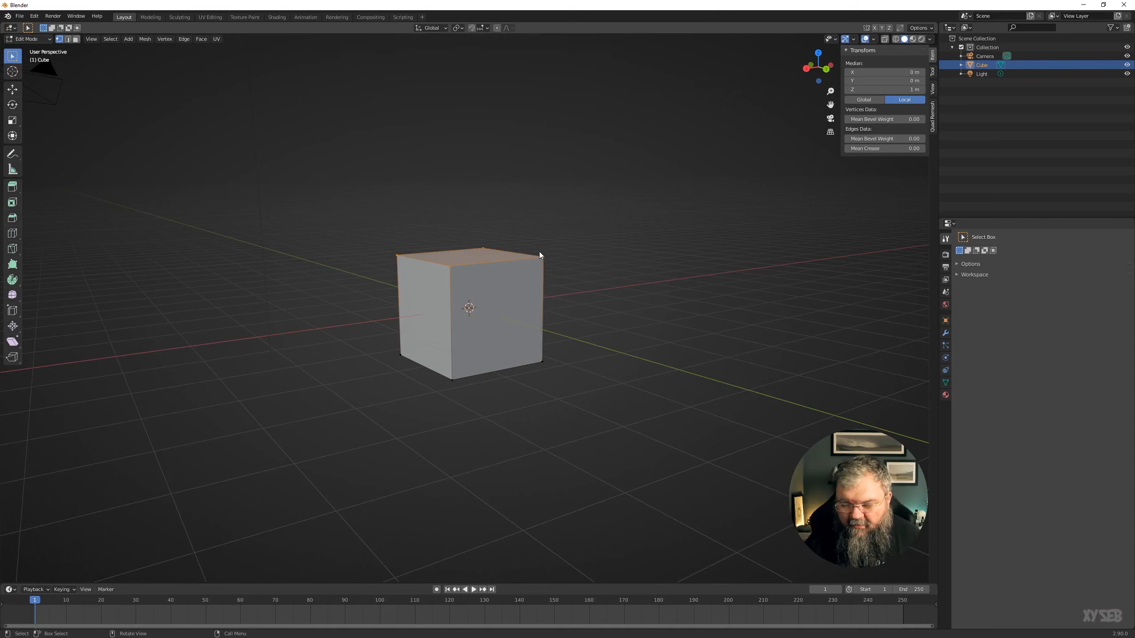
{"action": "left_click_drag", "start_coordinate": [535, 247], "coordinate": [587, 291]}
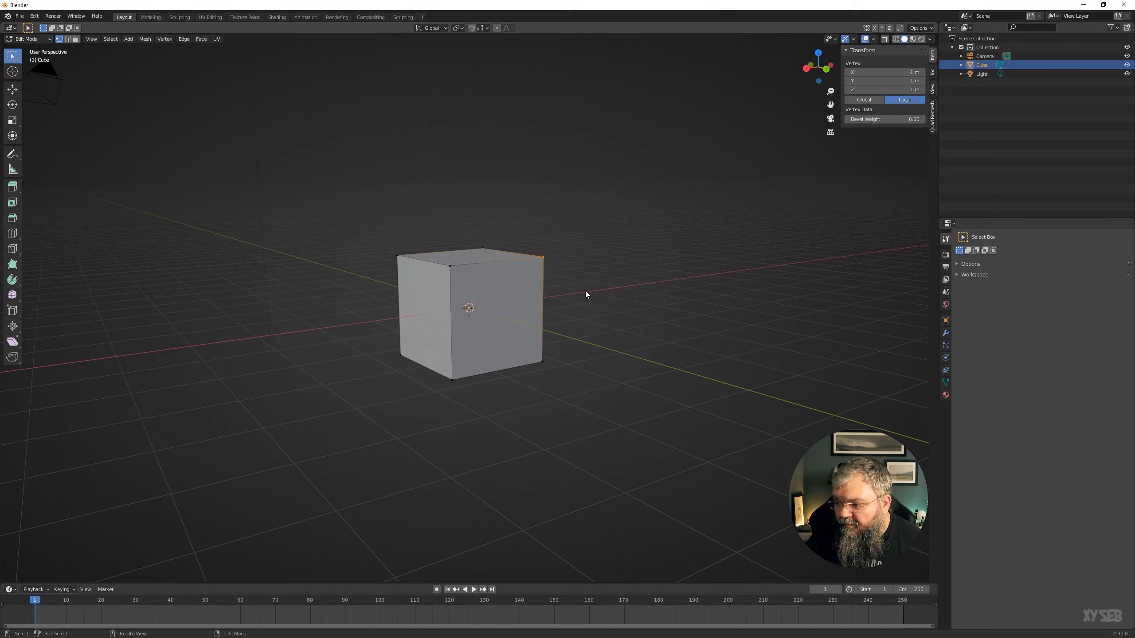
{"action": "key", "text": "shift+s"}
{"action": "left_click", "coordinate": [518, 286]}
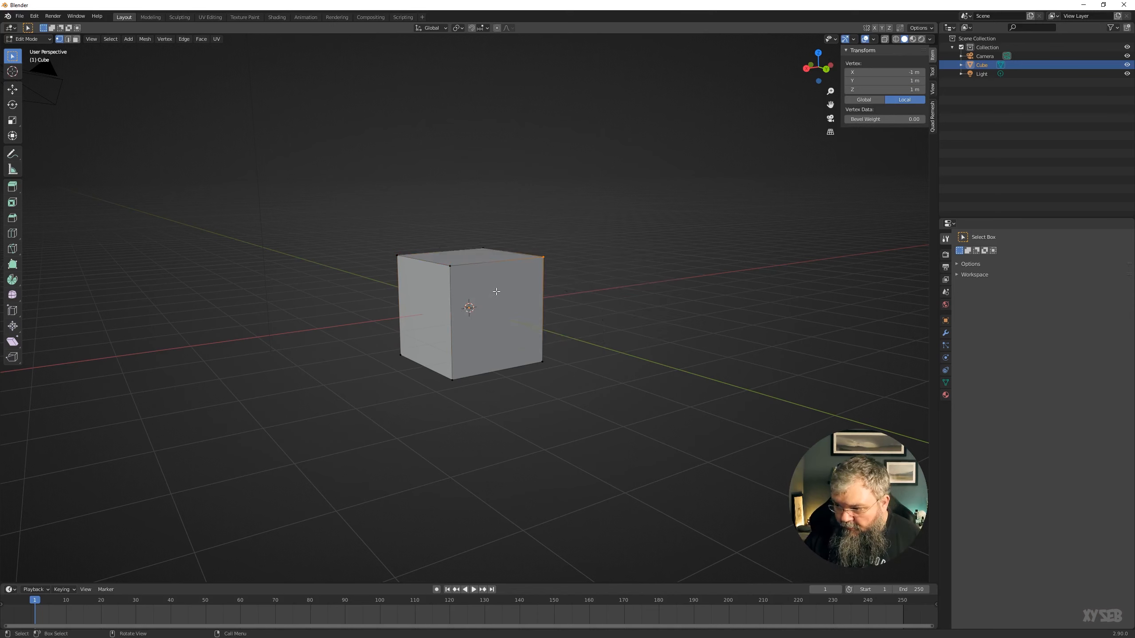
{"action": "key", "text": "shift+s"}
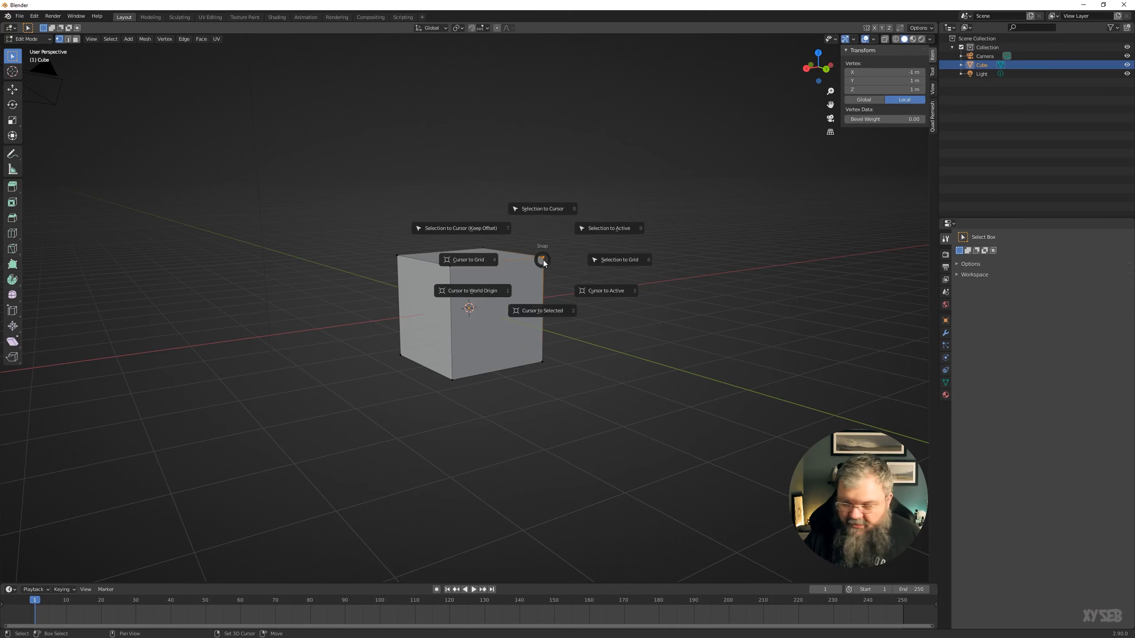
{"action": "left_click", "coordinate": [542, 310]}
- Set the transform pivot point to 3D Cursor and rotate the four top vertices freehand around it into a slope
{"action": "middle_click_drag", "start_coordinate": [591, 253], "coordinate": [546, 285]}
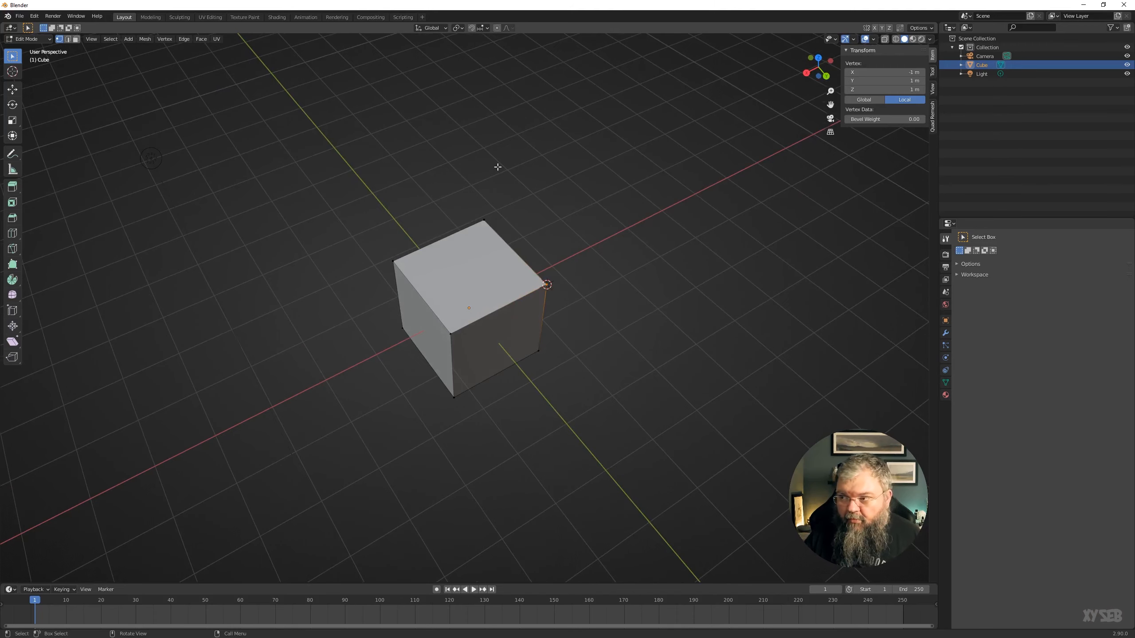
{"action": "left_click", "coordinate": [463, 27]}
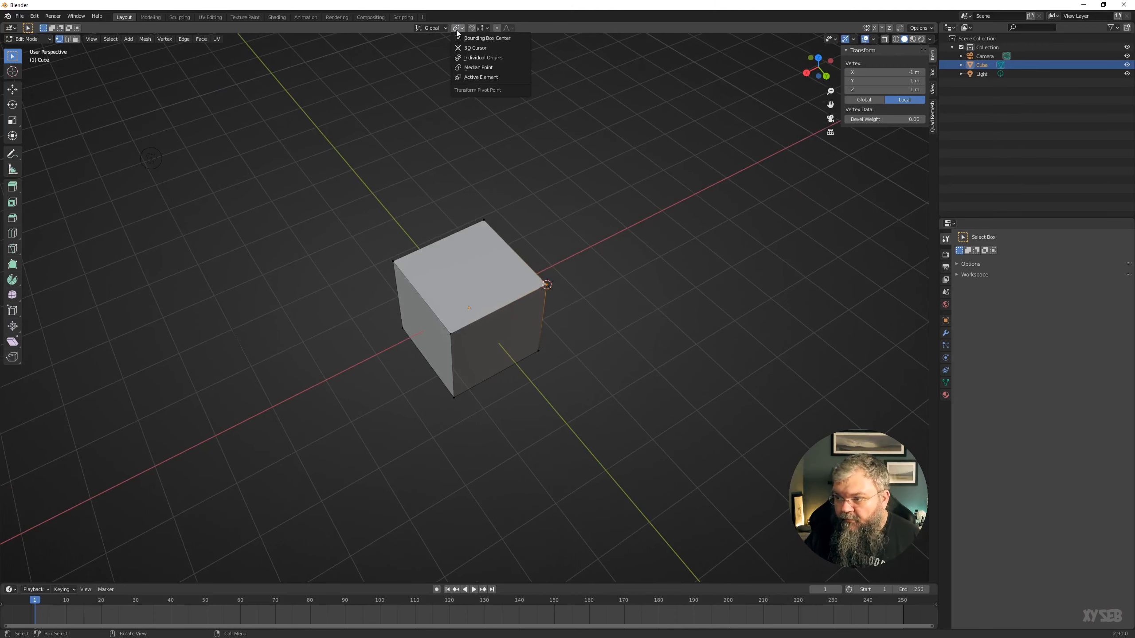
{"action": "left_click", "coordinate": [474, 49]}
{"action": "middle_click_drag", "start_coordinate": [540, 208], "coordinate": [438, 179]}
{"action": "left_click_drag", "start_coordinate": [305, 177], "coordinate": [647, 309]}
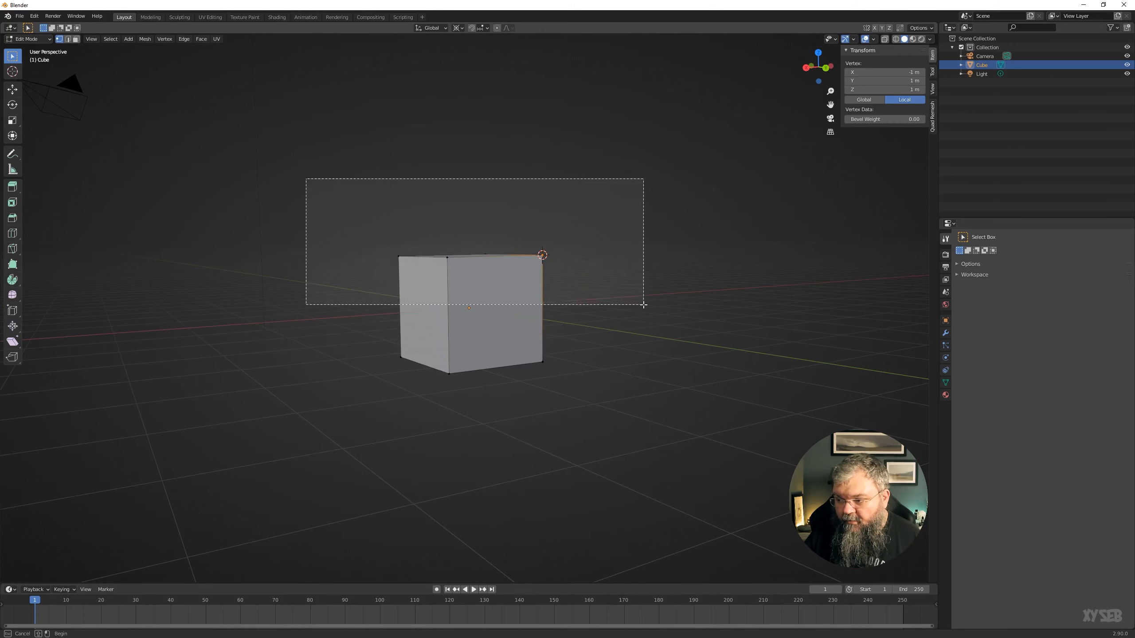
{"action": "key", "text": "r"}
{"action": "left_click", "coordinate": [623, 279]}
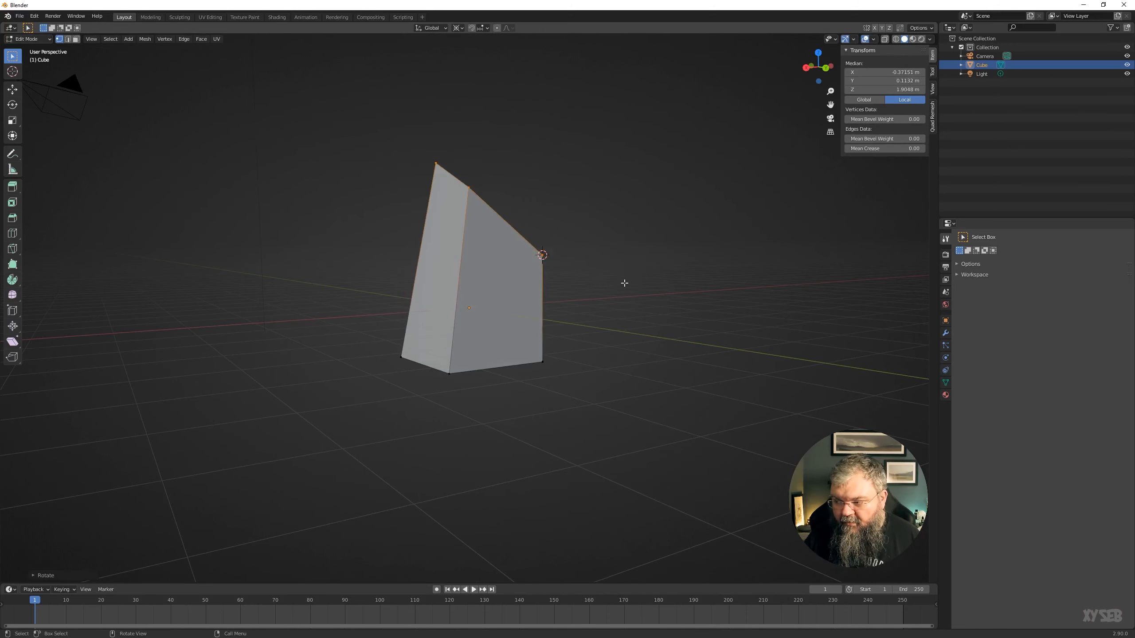
{"action": "middle_click_drag", "start_coordinate": [624, 279], "coordinate": [540, 312]}
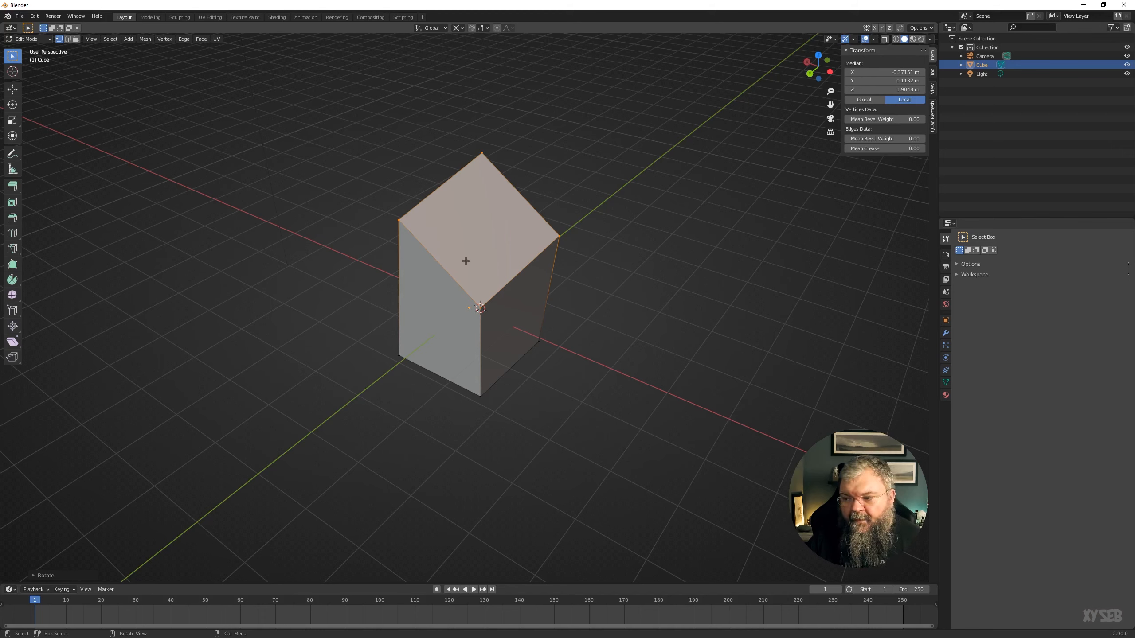
{"action": "right_click", "coordinate": [447, 236]}
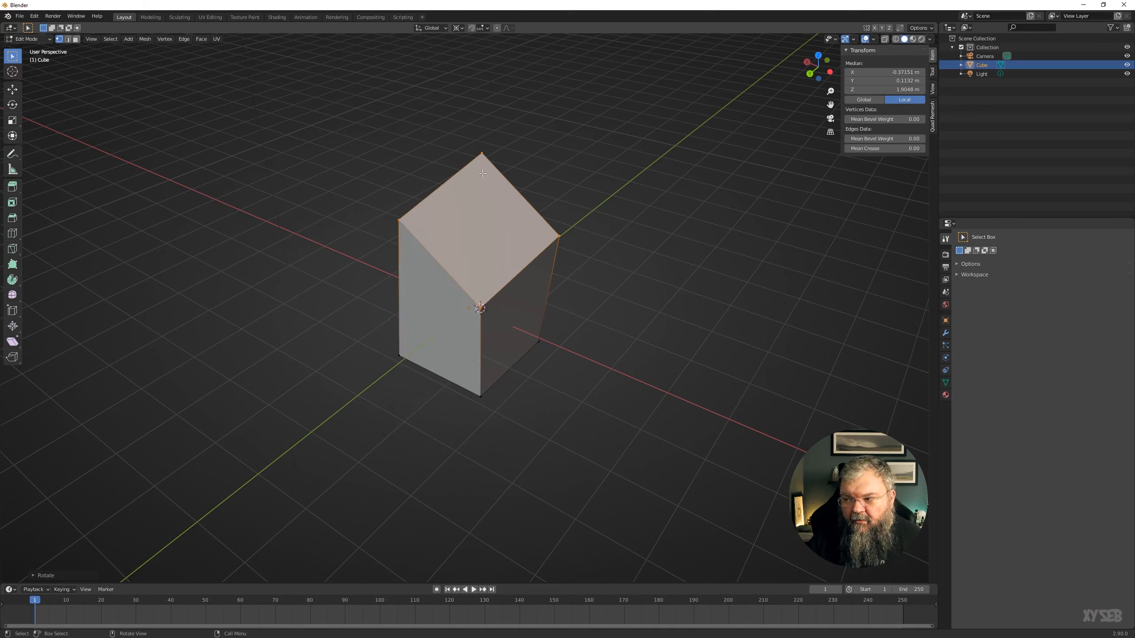
{"action": "right_click", "coordinate": [475, 226]}
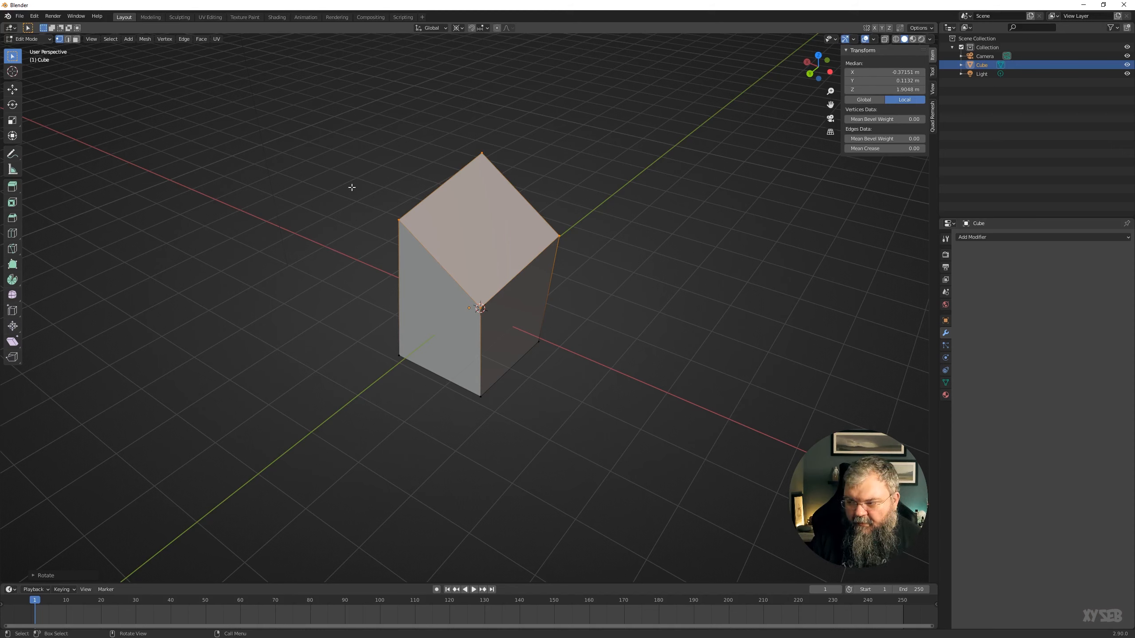
- Box-select the vertices of one side face, and replace that selection with the four vertices of the sloped top
{"action": "left_click", "coordinate": [483, 155]}
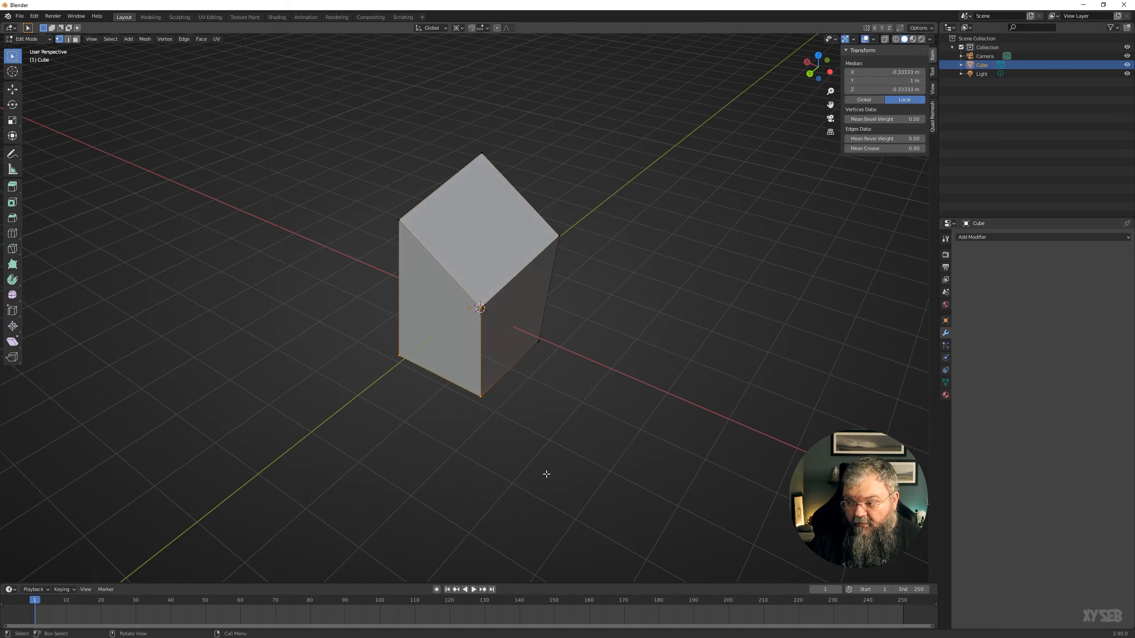
{"action": "left_click_drag", "start_coordinate": [319, 208], "coordinate": [491, 461]}
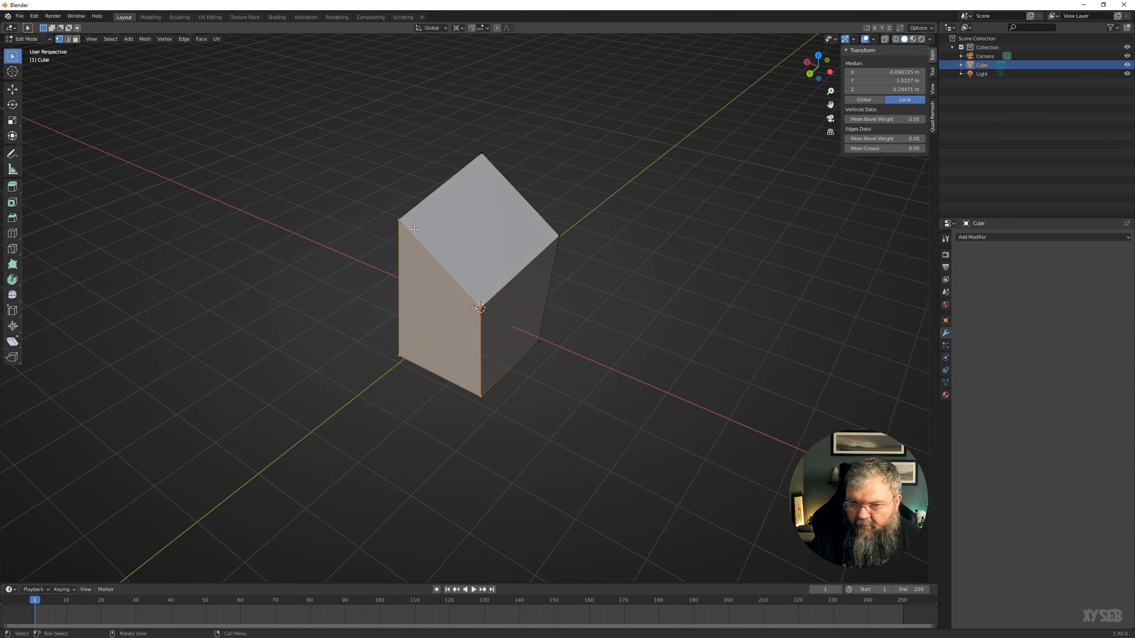
{"action": "left_click", "coordinate": [347, 109]}
{"action": "left_click_drag", "start_coordinate": [347, 109], "coordinate": [593, 320]}
{"action": "scroll", "coordinate": [472, 313], "scroll_direction": "up", "scroll_amount": 1}
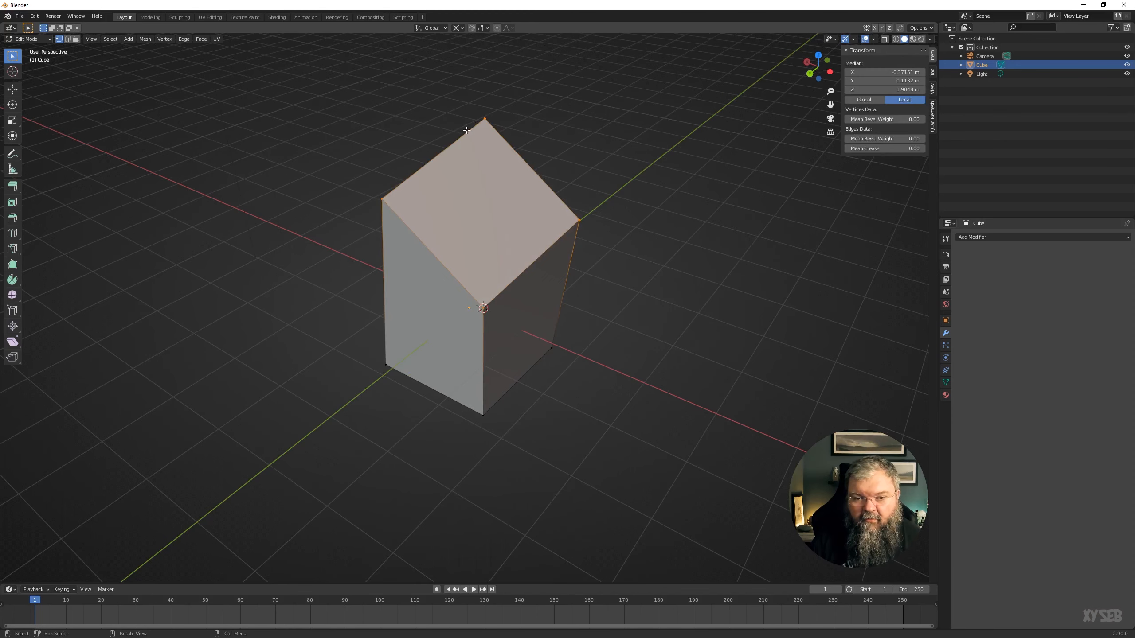
- Try edge selection on the mesh, switch to face selection, and pick the side faces one by one, ending with the sloped top face
{"action": "left_click", "coordinate": [67, 39]}
{"action": "left_click", "coordinate": [424, 261]}
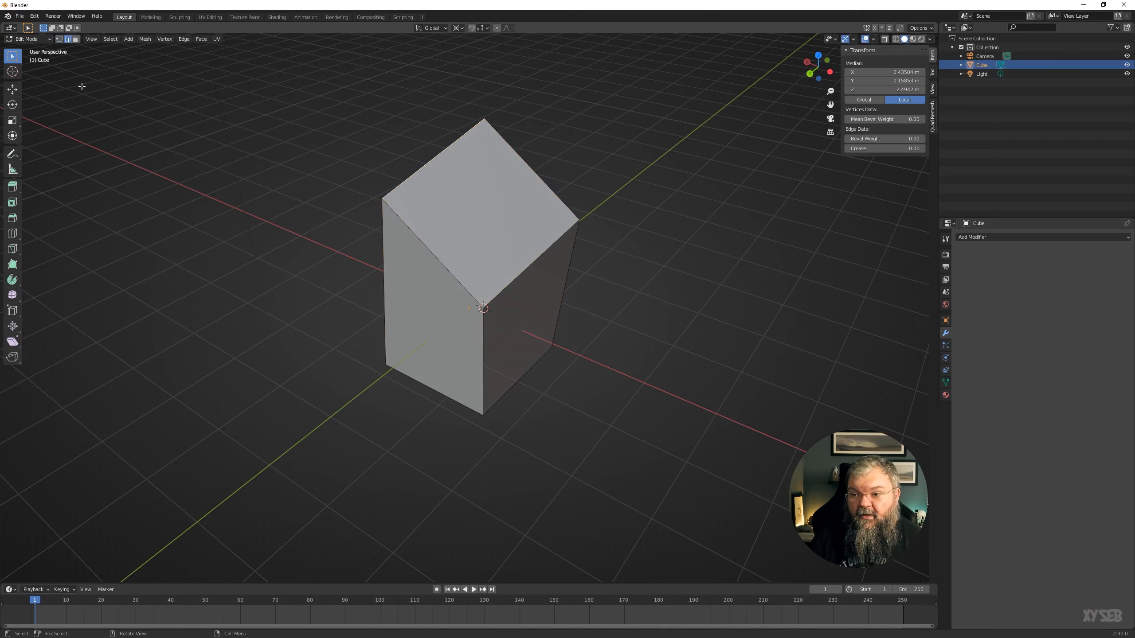
{"action": "left_click", "coordinate": [76, 39]}
{"action": "left_click", "coordinate": [483, 205]}
{"action": "left_click", "coordinate": [446, 340]}
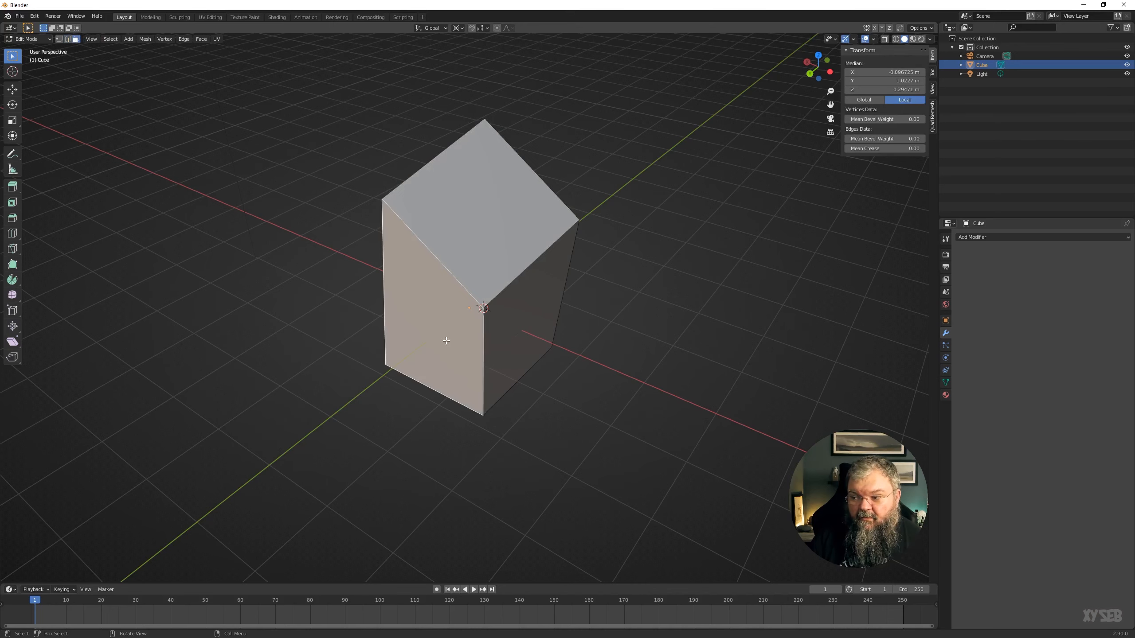
{"action": "left_click", "coordinate": [522, 330]}
{"action": "left_click", "coordinate": [485, 200]}
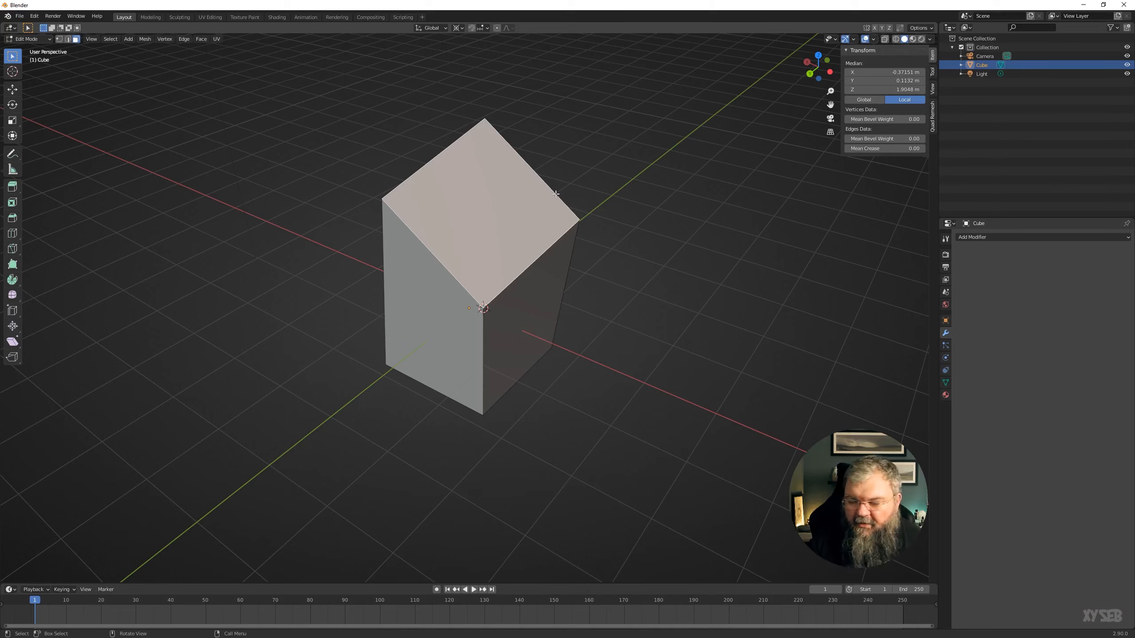
{"action": "middle_click_drag", "start_coordinate": [557, 195], "coordinate": [475, 277]}
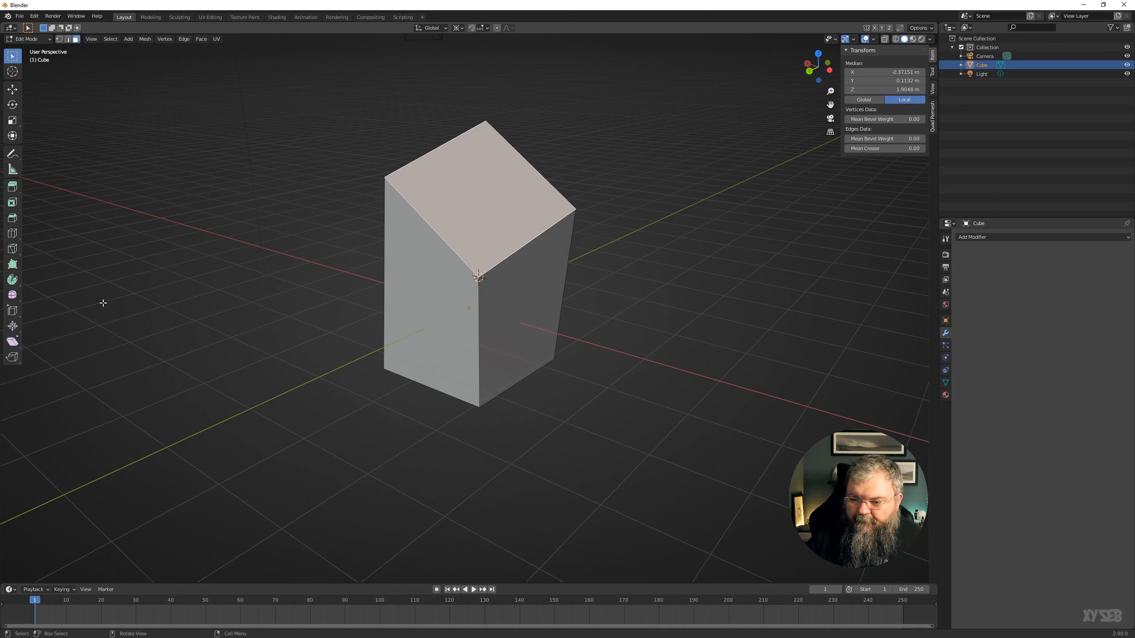
{"action": "left_click", "coordinate": [509, 306]}
{"action": "key", "text": "ctrl+z"}
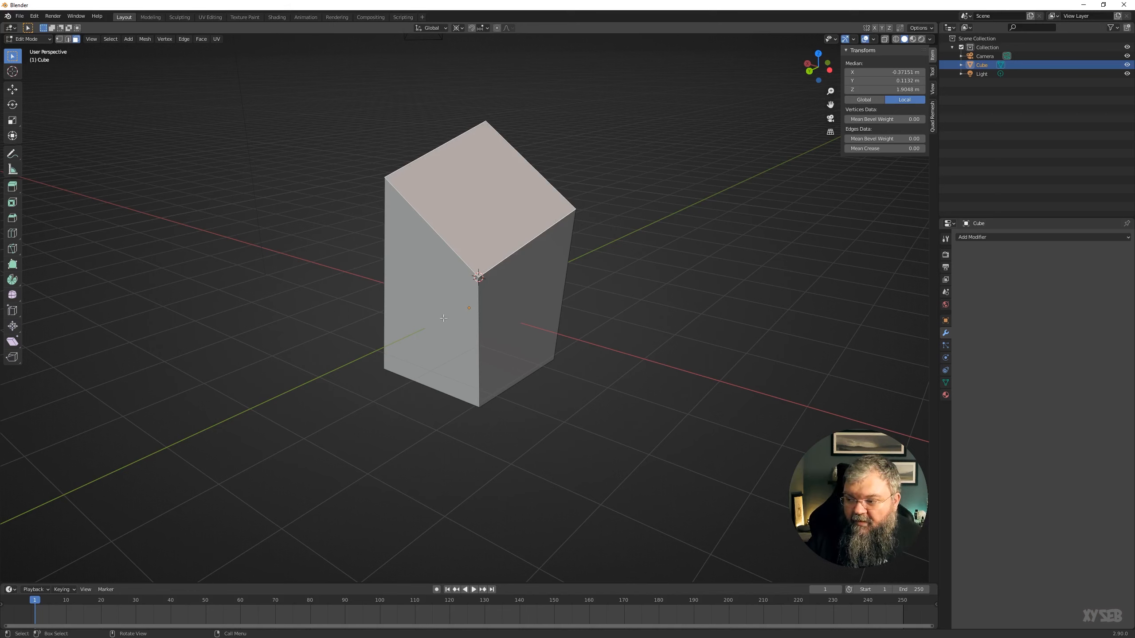
- Select the side face on the positive Y side and switch between vertex, edge and face selection, ending on face selection
{"action": "left_click", "coordinate": [443, 270]}
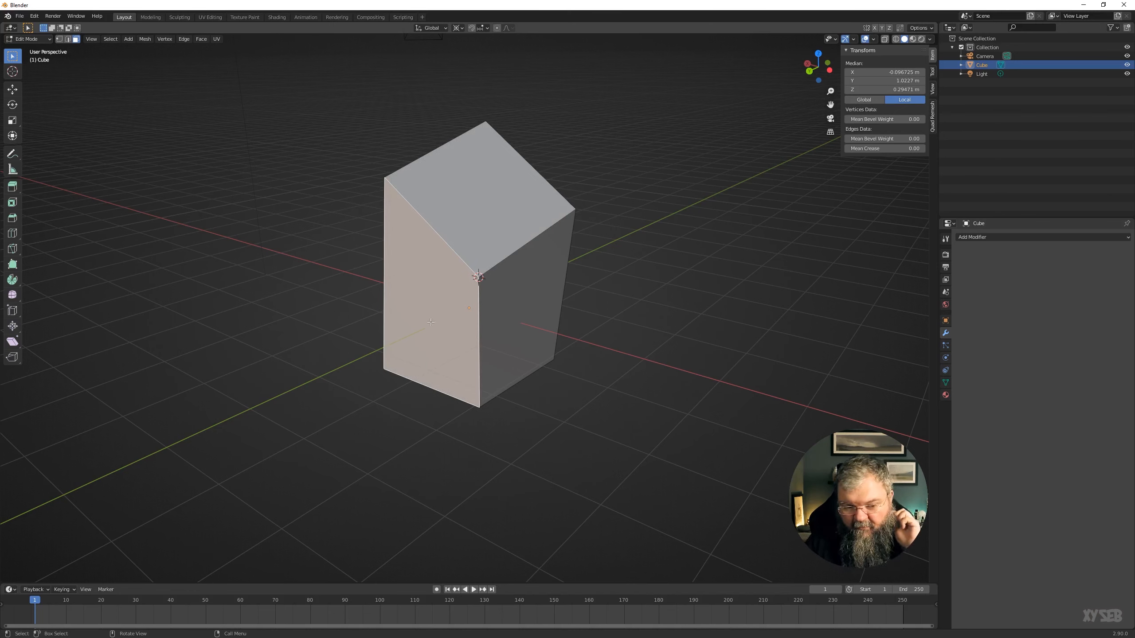
{"action": "left_click", "coordinate": [59, 39]}
{"action": "left_click", "coordinate": [68, 39]}
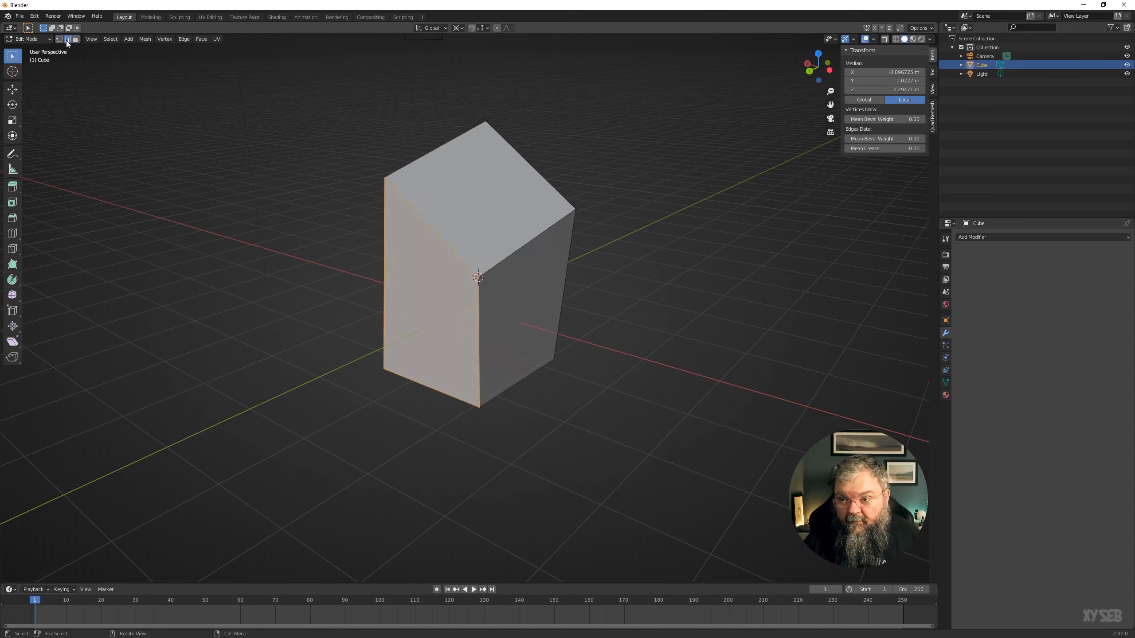
{"action": "left_click", "coordinate": [76, 39]}
{"action": "left_click", "coordinate": [68, 39]}
{"action": "left_click", "coordinate": [60, 39]}
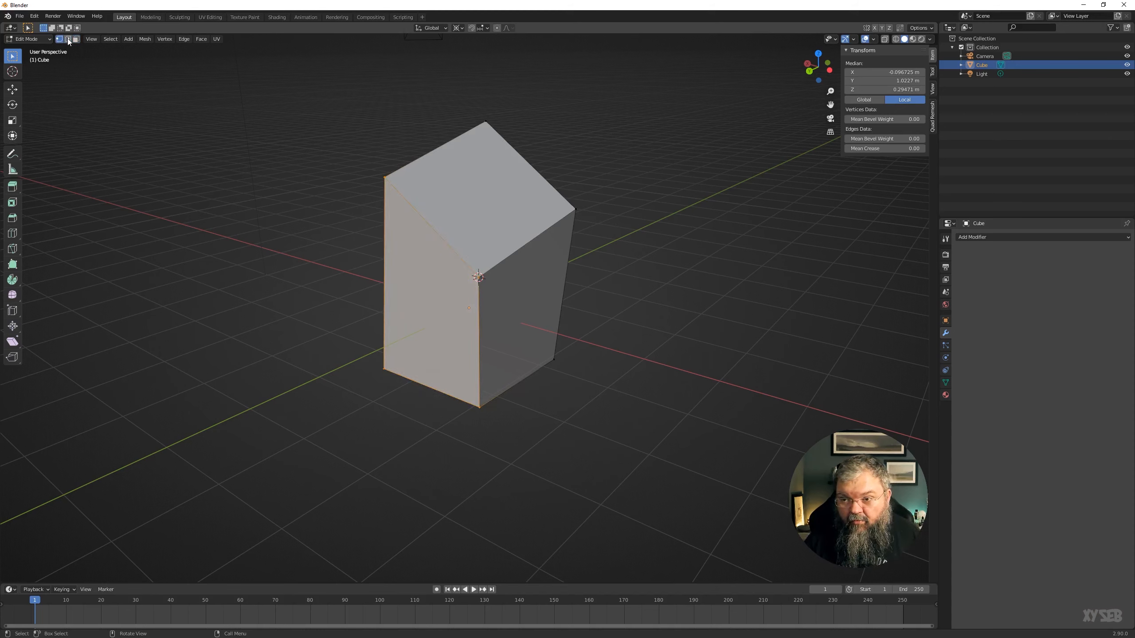
{"action": "left_click", "coordinate": [77, 40]}
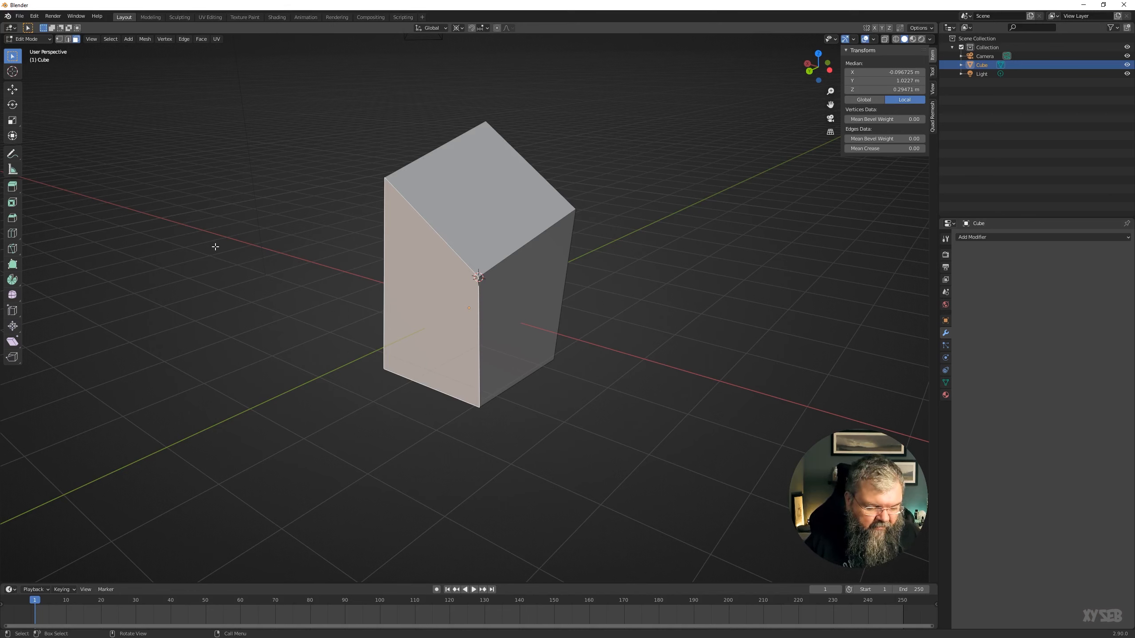
- Cycle repeatedly through vertex, edge and face selection modes with that side face selected, ending on vertex selection
{"action": "key", "text": "1"}
{"action": "key", "text": "2"}
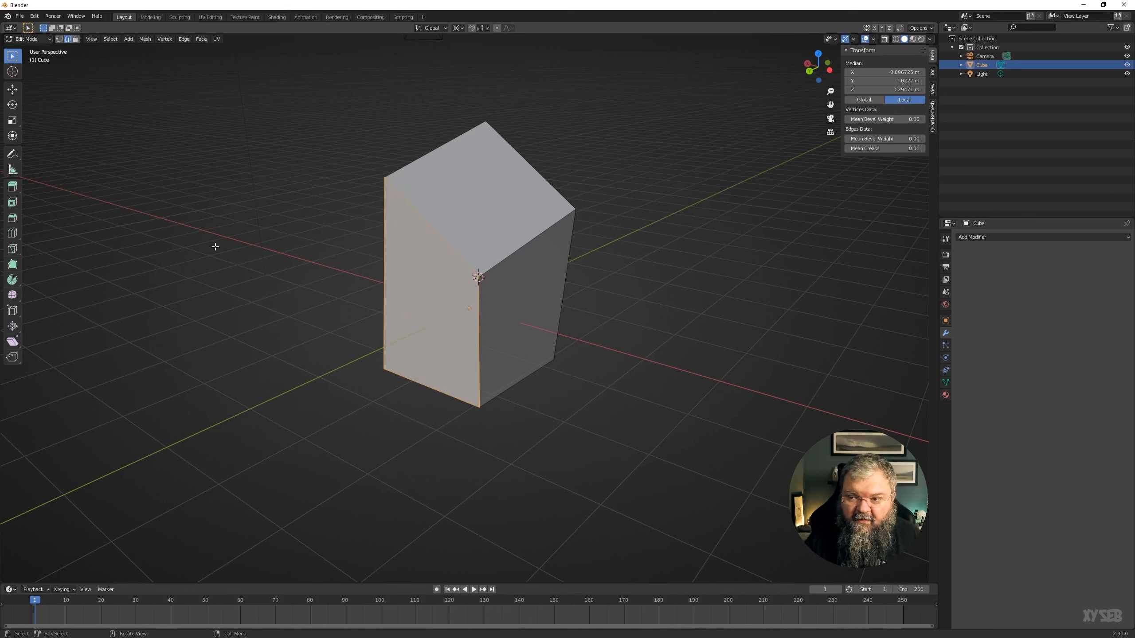
{"action": "key", "text": "3"}
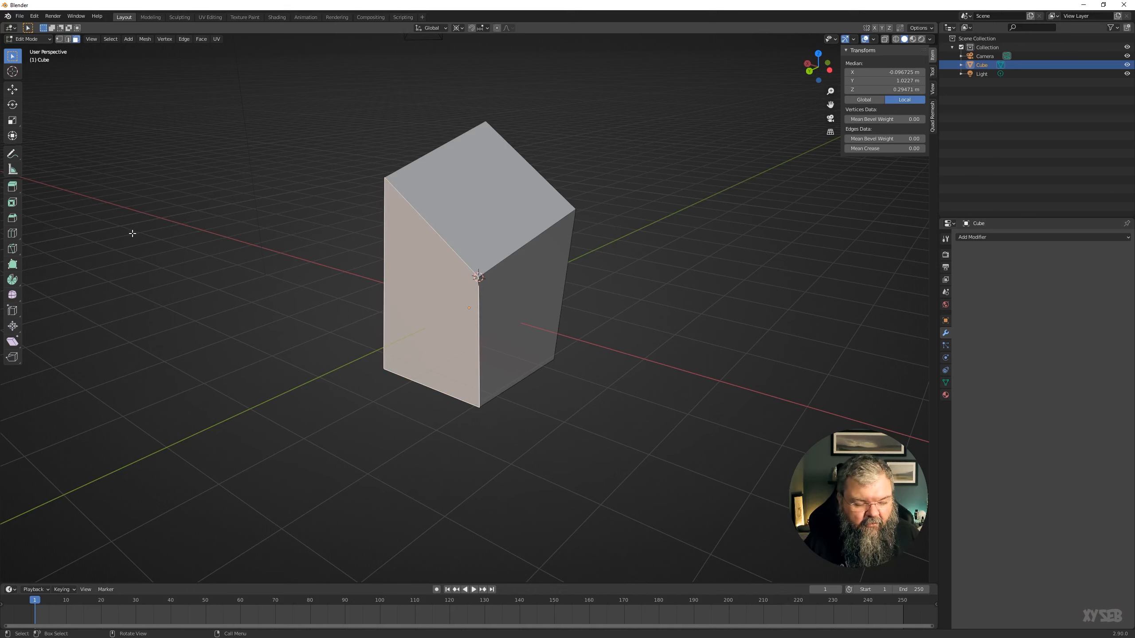
{"action": "key", "text": "1"}
{"action": "key", "text": "2"}
{"action": "key", "text": "3"}
{"action": "key", "text": "1"}
{"action": "key", "text": "2"}
{"action": "key", "text": "3"}
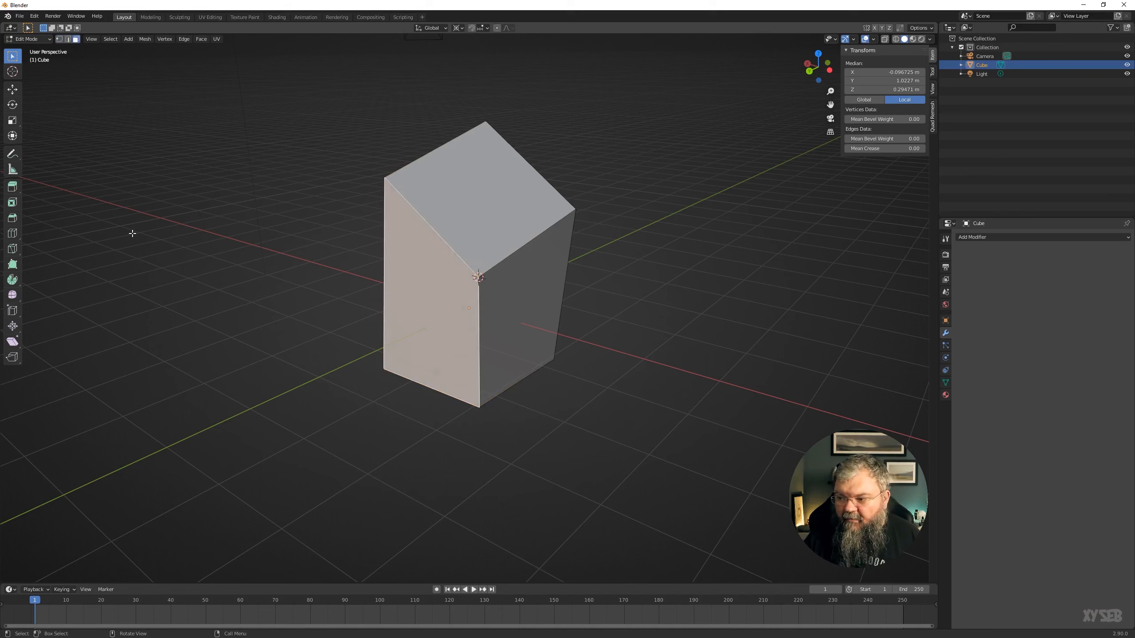
{"action": "key", "text": "1"}
{"action": "key", "text": "2"}
{"action": "key", "text": "3"}
{"action": "key", "text": "1"}
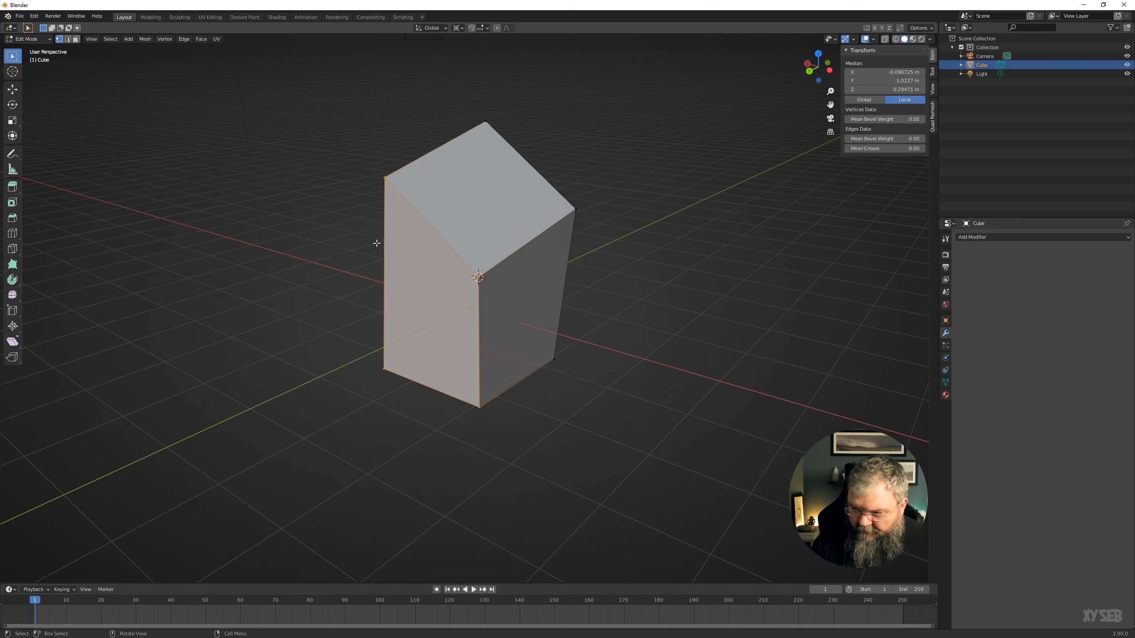
- Select the two vertices of the sloped top's positive Y edge, and replace them with two diagonally opposite top vertices
{"action": "left_click", "coordinate": [461, 270]}
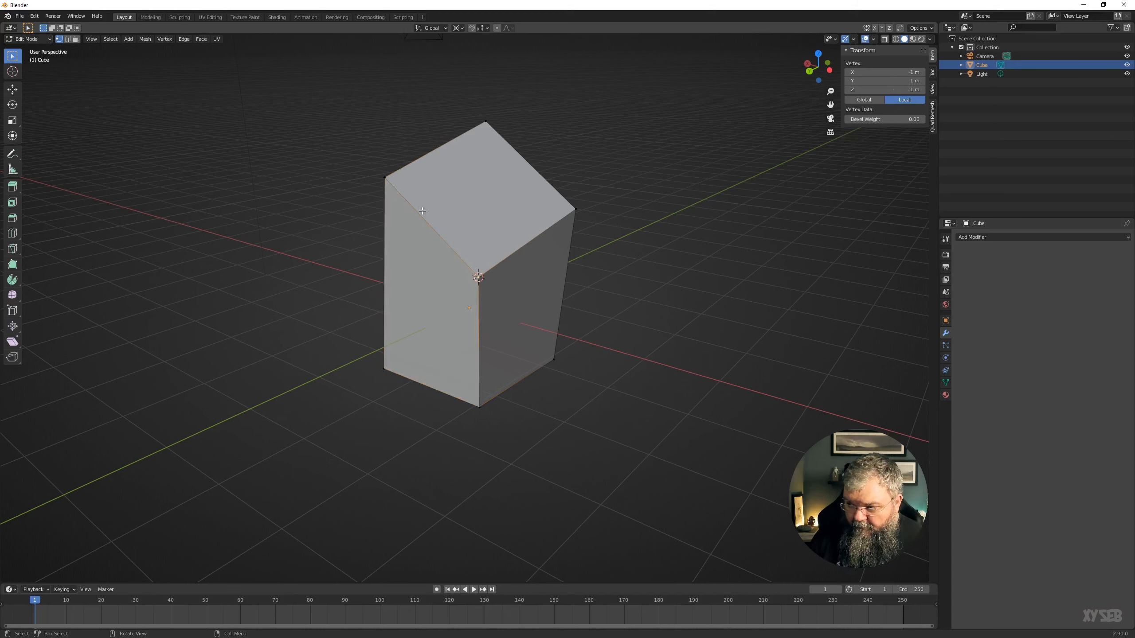
{"action": "left_click", "coordinate": [476, 275], "text": "shift"}
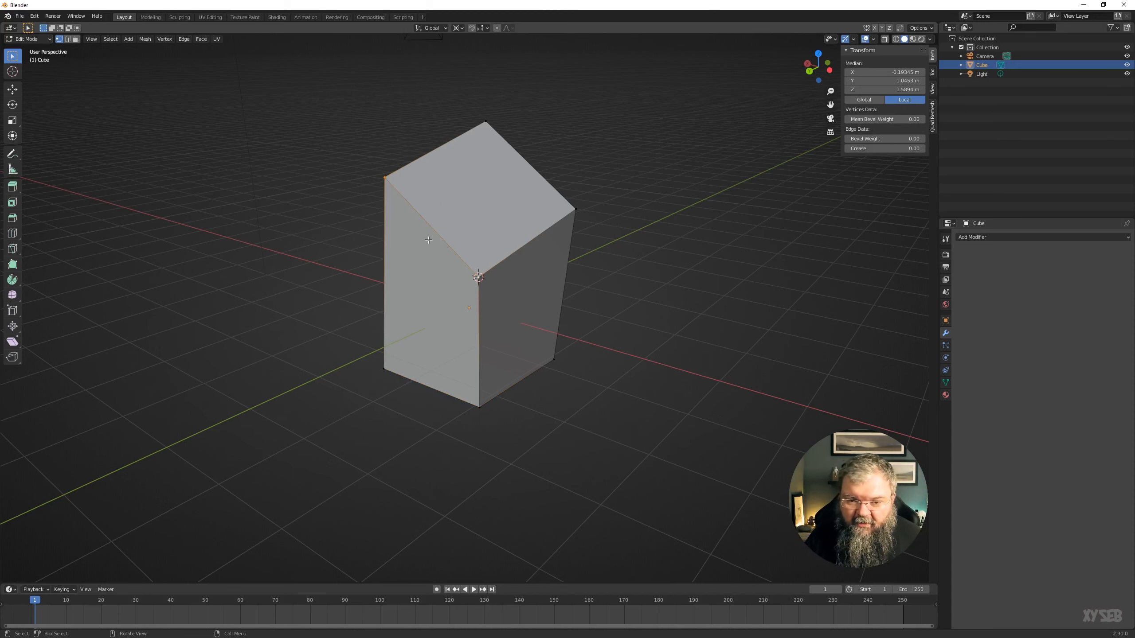
{"action": "left_click", "coordinate": [575, 209]}
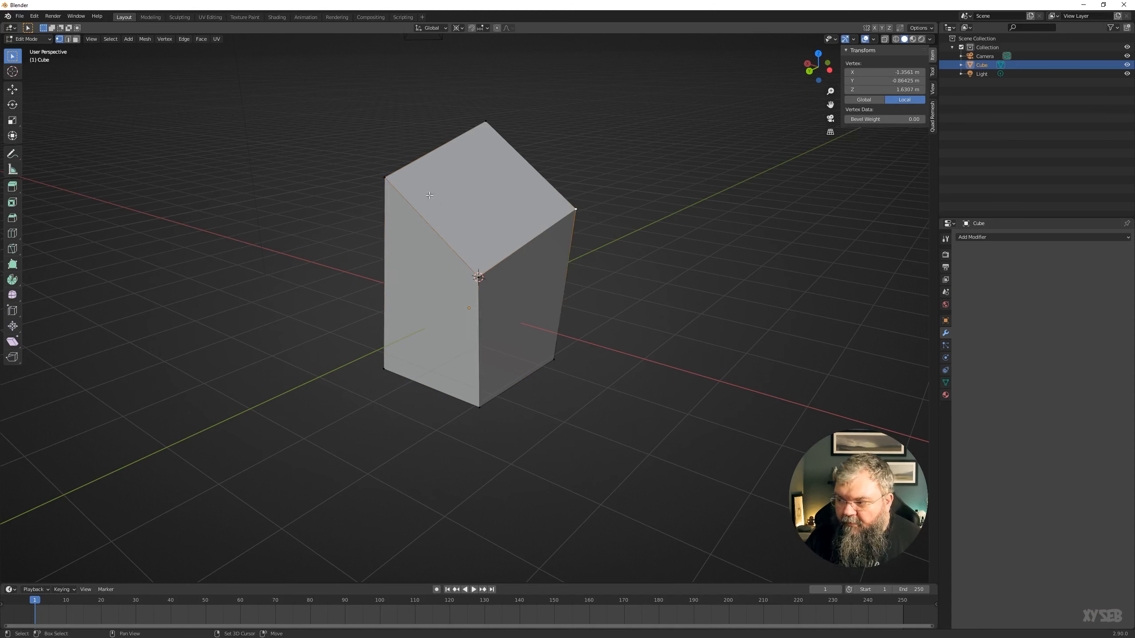
{"action": "left_click", "coordinate": [391, 176], "text": "shift"}
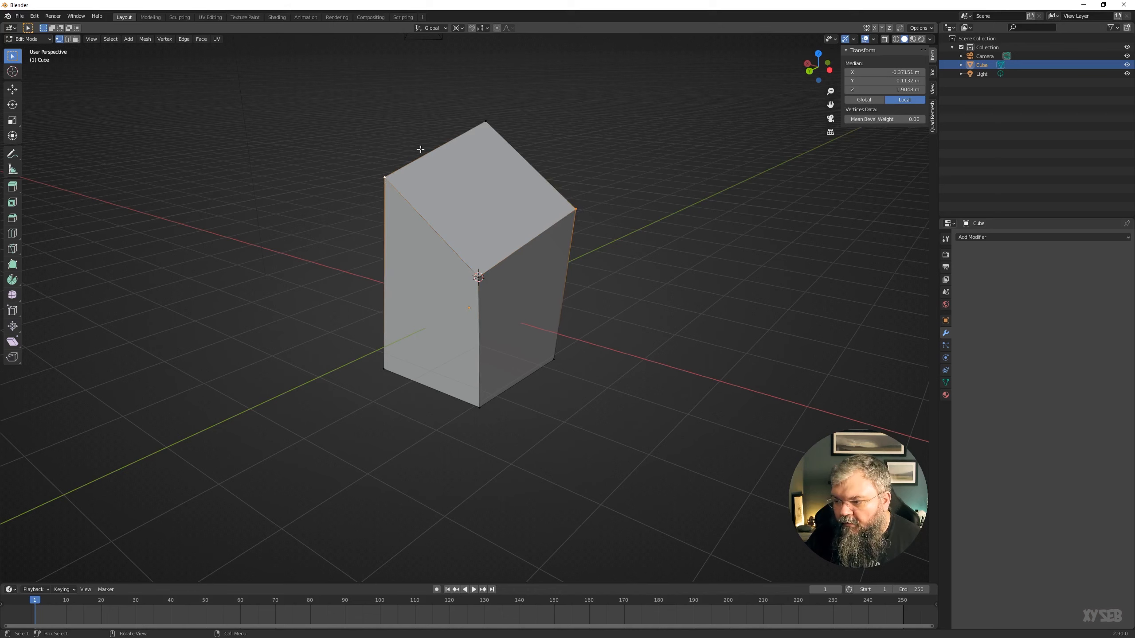
- Select the four vertices of the sloped top face one after another, and box-select the same four vertices
{"action": "left_click", "coordinate": [477, 277], "text": "shift"}
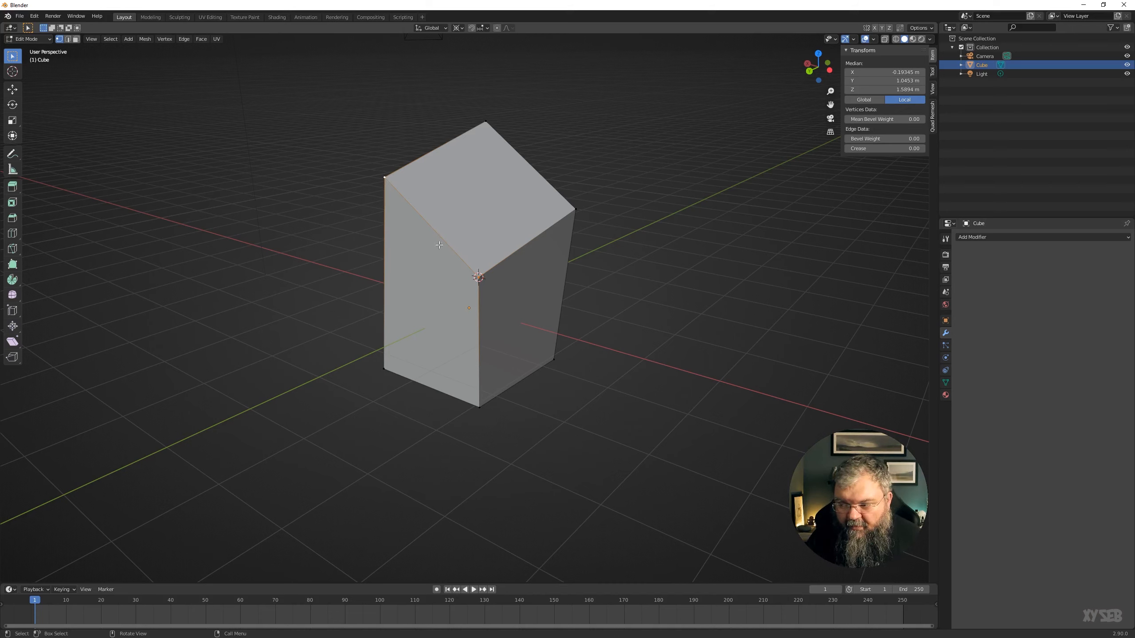
{"action": "left_click", "coordinate": [479, 125], "text": "shift"}
{"action": "left_click", "coordinate": [575, 209], "text": "shift"}
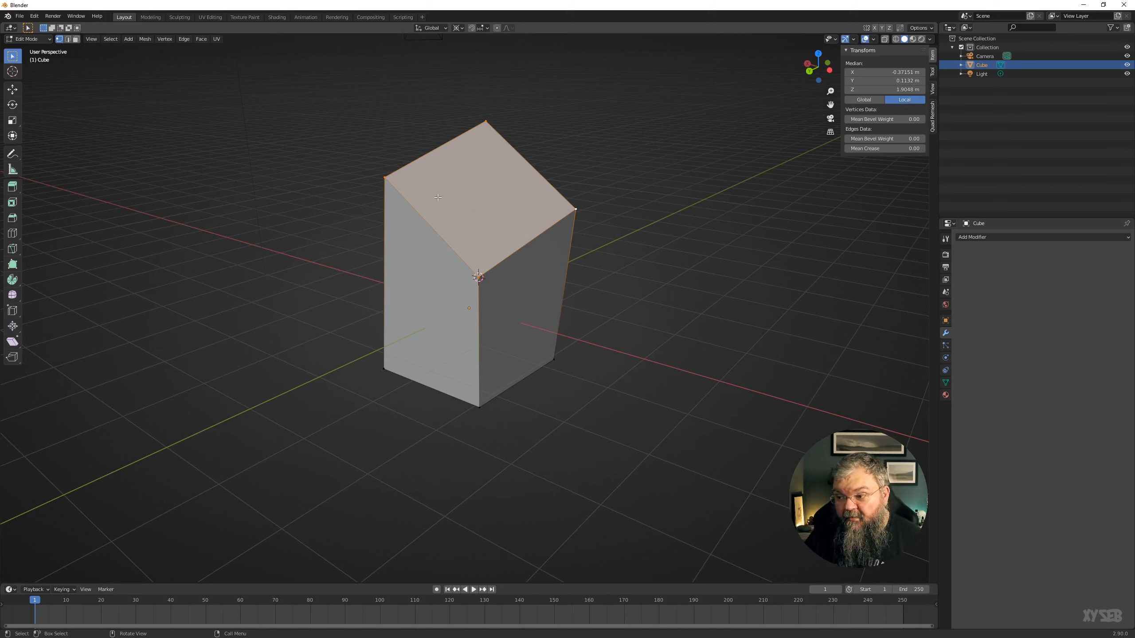
{"action": "left_click_drag", "start_coordinate": [343, 86], "coordinate": [578, 296]}
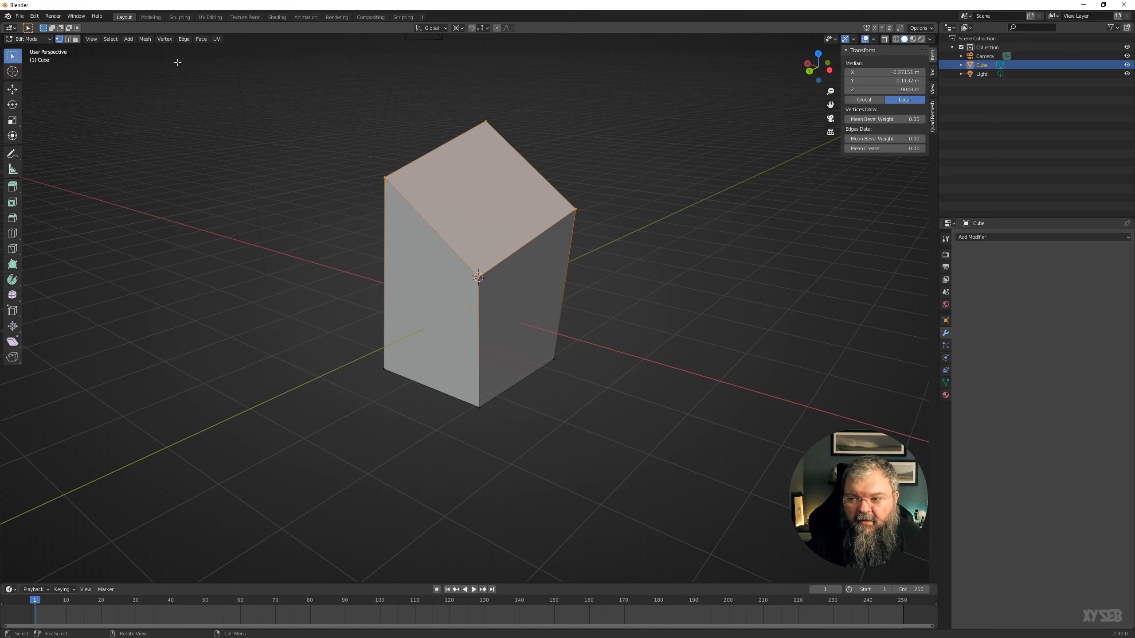
- Switch to edge selection and pick the edges around the side face on the negative X side
{"action": "left_click", "coordinate": [201, 39]}
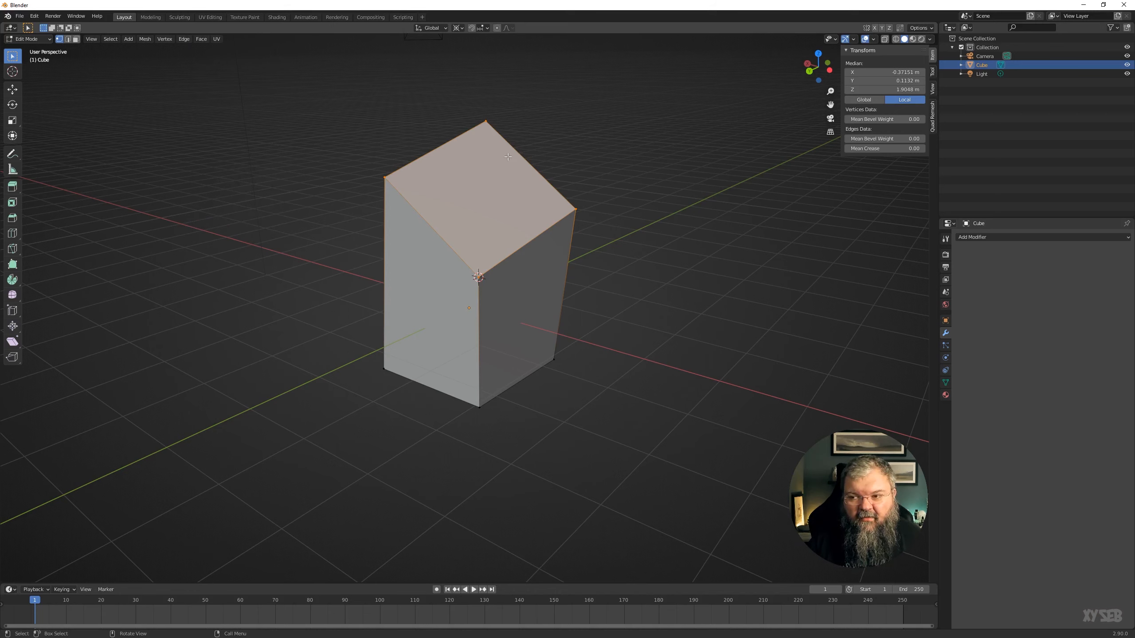
{"action": "key", "text": "2"}
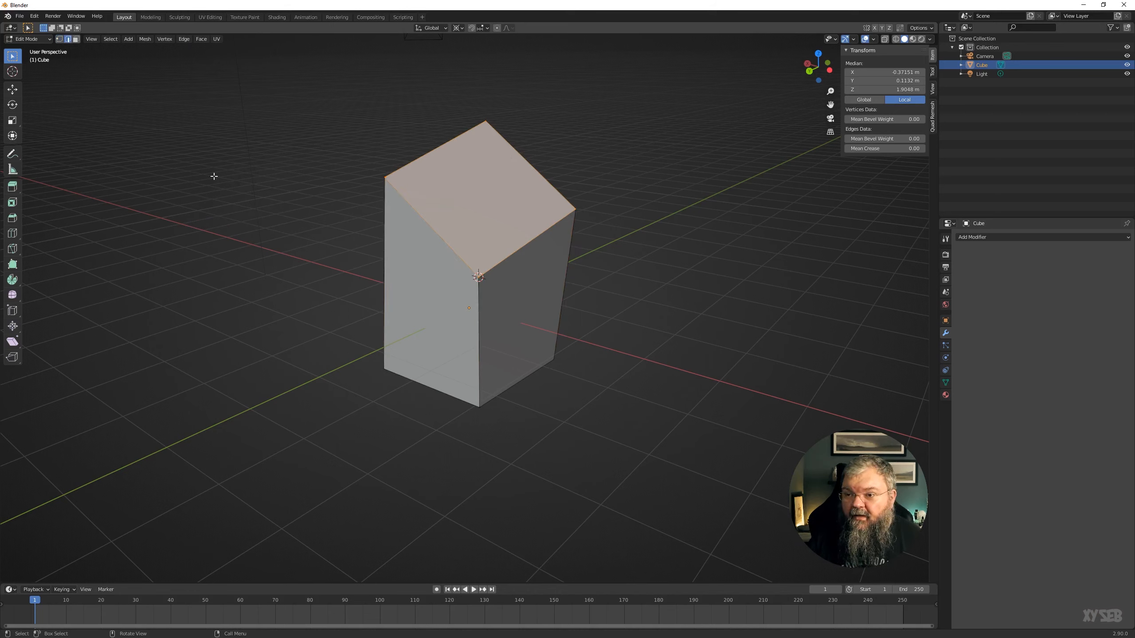
{"action": "left_click", "coordinate": [471, 311]}
{"action": "left_click", "coordinate": [500, 255]}
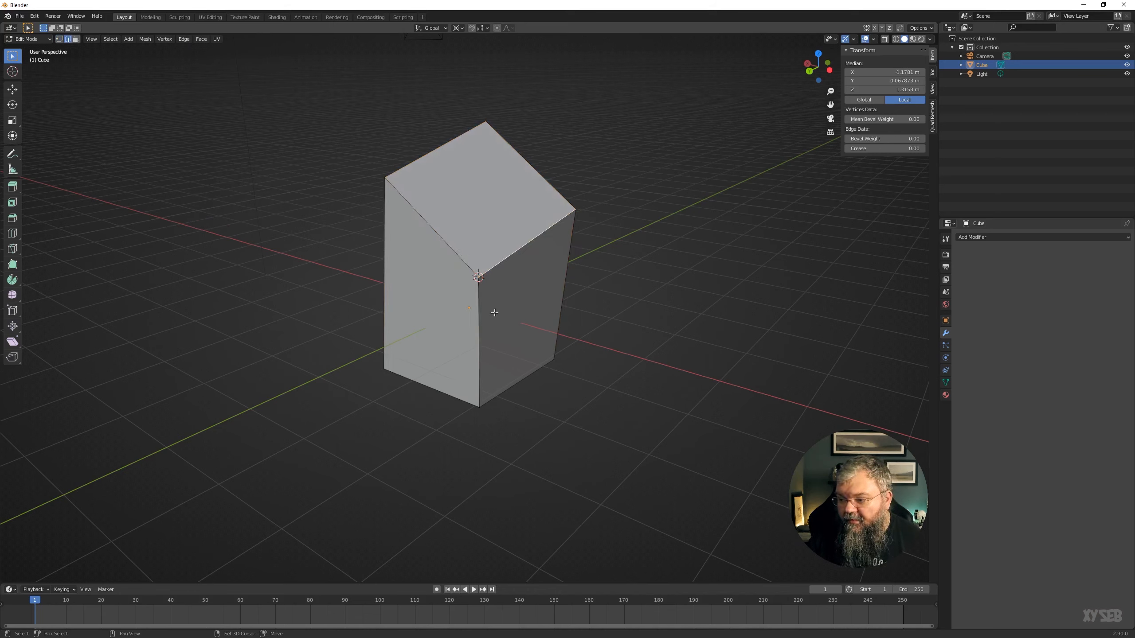
{"action": "left_click", "coordinate": [480, 316], "text": "ctrl"}
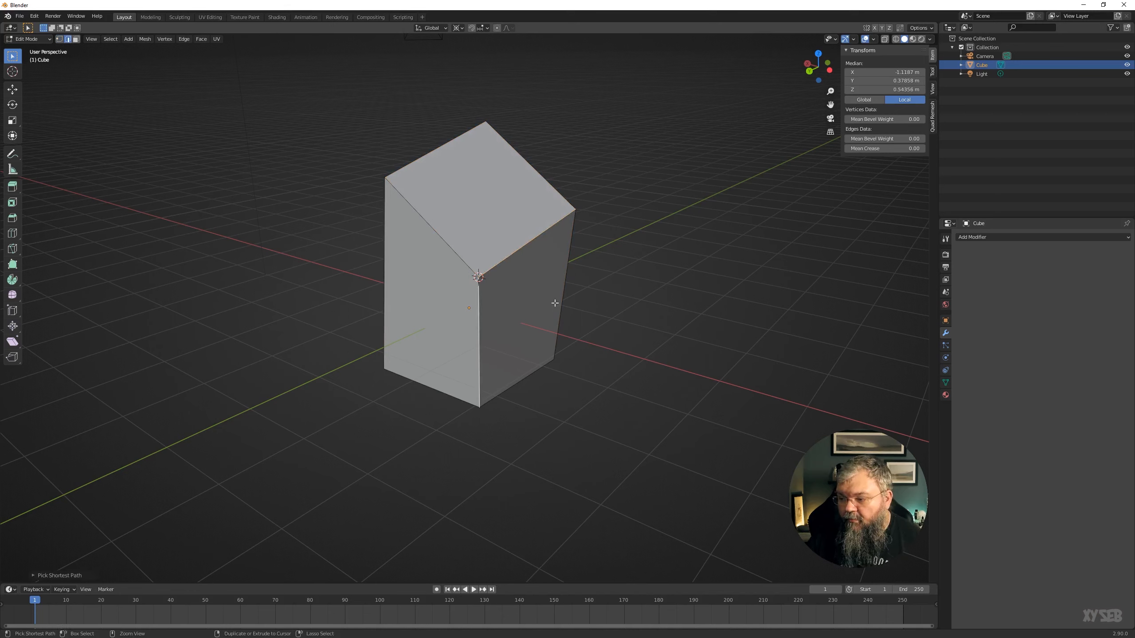
{"action": "left_click", "coordinate": [533, 377], "text": "ctrl"}
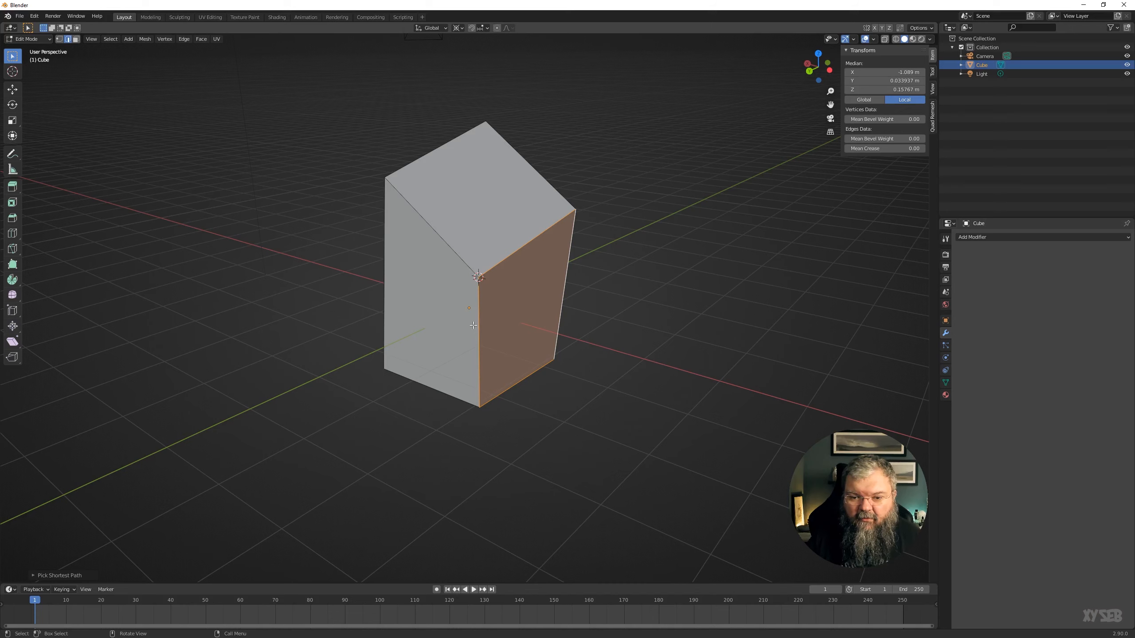
- Select the edge between the sloped top and the negative X side face, deselect everything, and select that edge again
{"action": "left_click", "coordinate": [529, 262]}
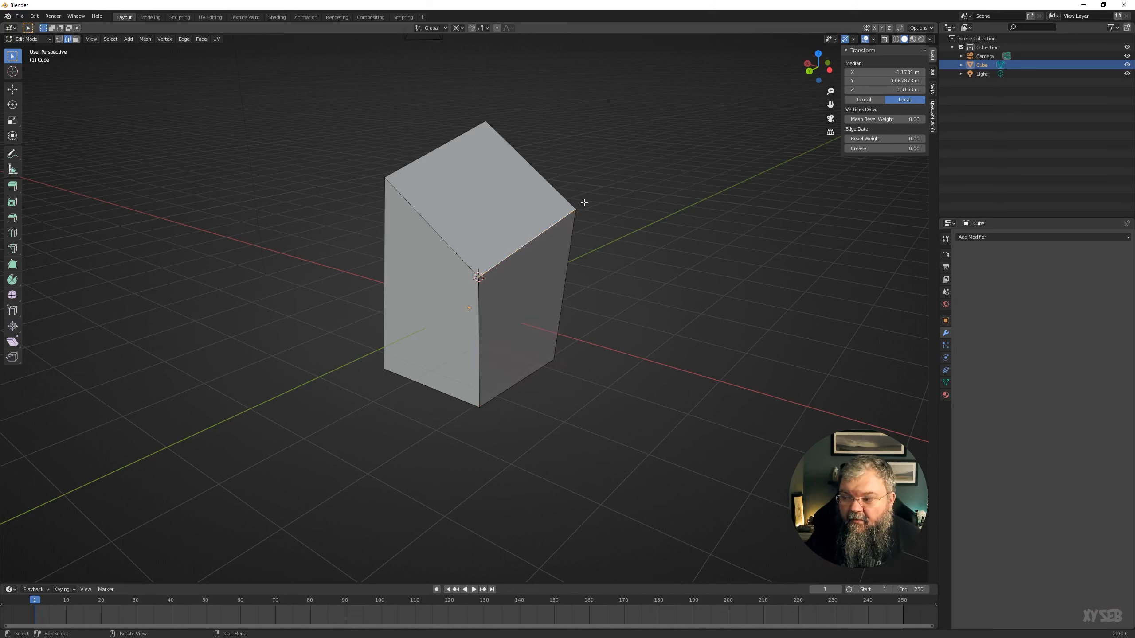
{"action": "key", "text": "alt+a"}
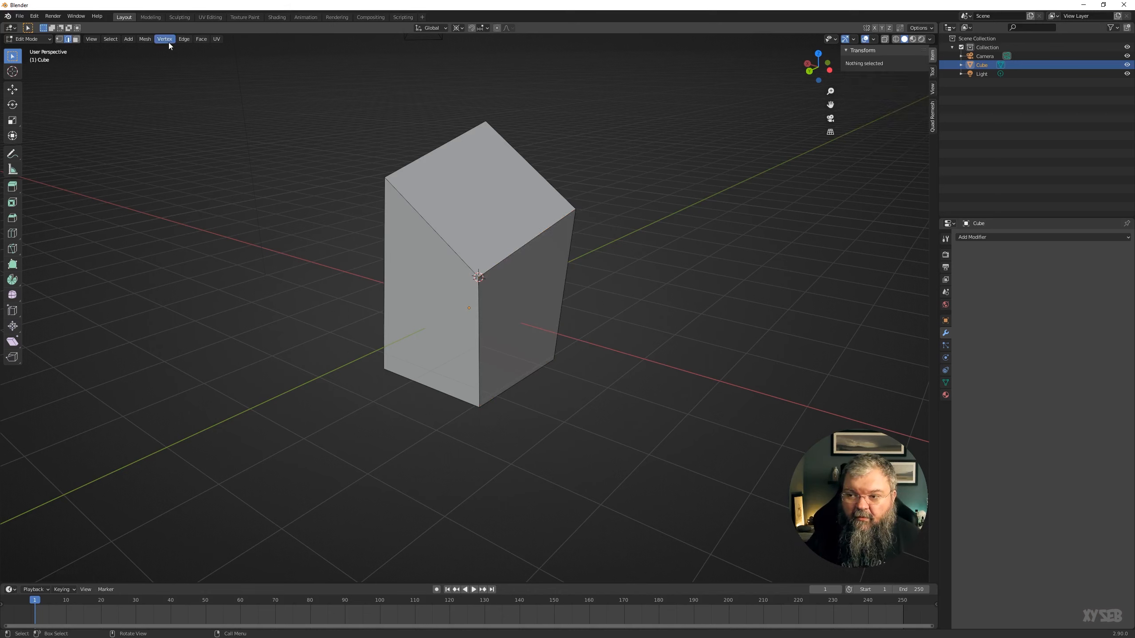
{"action": "left_click", "coordinate": [166, 40]}
{"action": "left_click", "coordinate": [519, 257]}
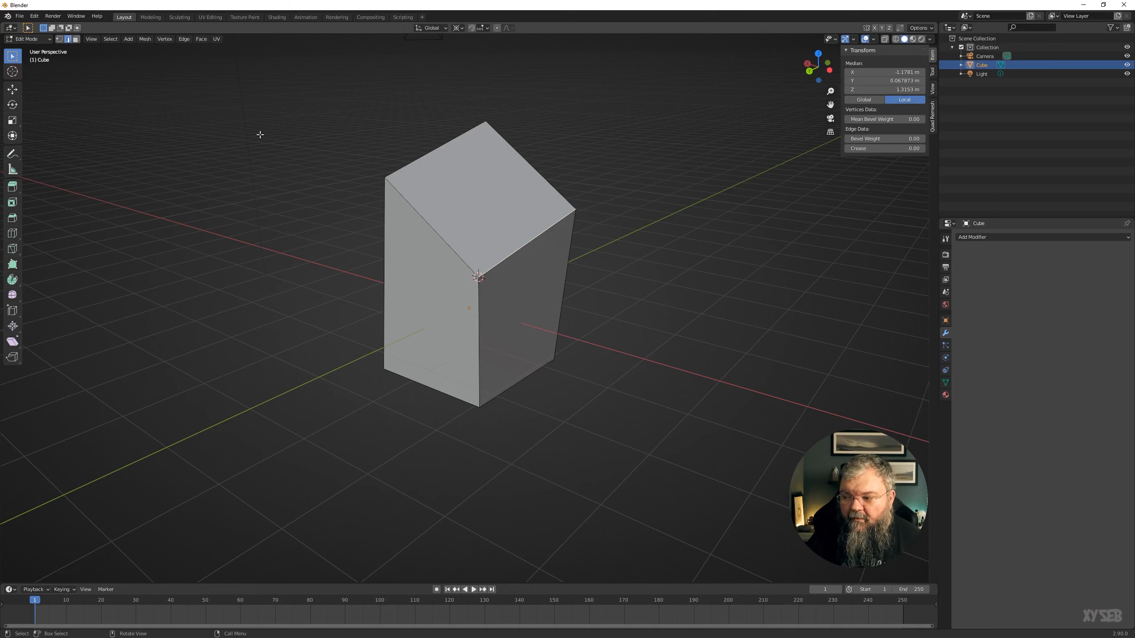
{"action": "left_click", "coordinate": [172, 40]}
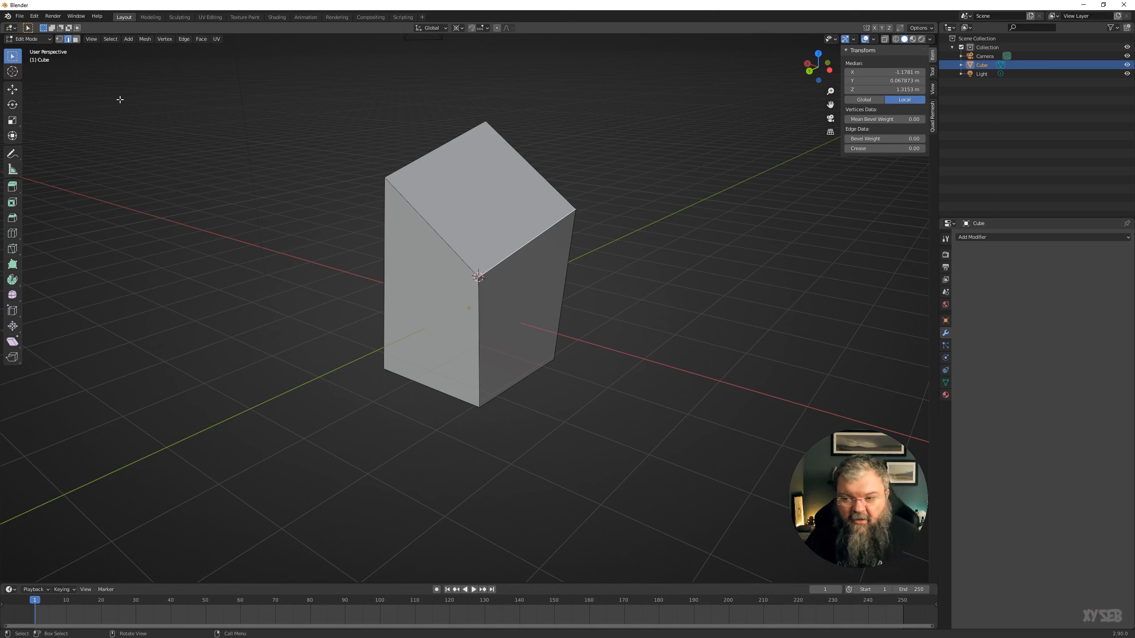
- Run through the vertex, edge and face selection modes with the single edge selected, finishing in vertex selection
{"action": "key", "text": "1"}
{"action": "key", "text": "2"}
{"action": "key", "text": "3"}
{"action": "key", "text": "1"}
{"action": "key", "text": "2"}
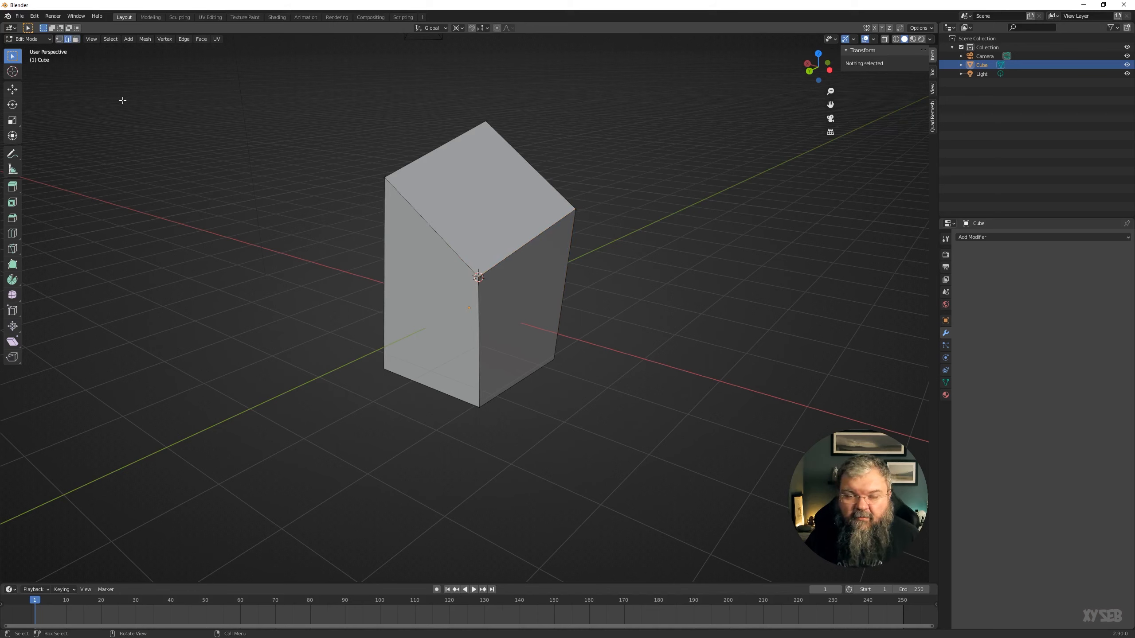
{"action": "key", "text": "3"}
{"action": "key", "text": "1"}
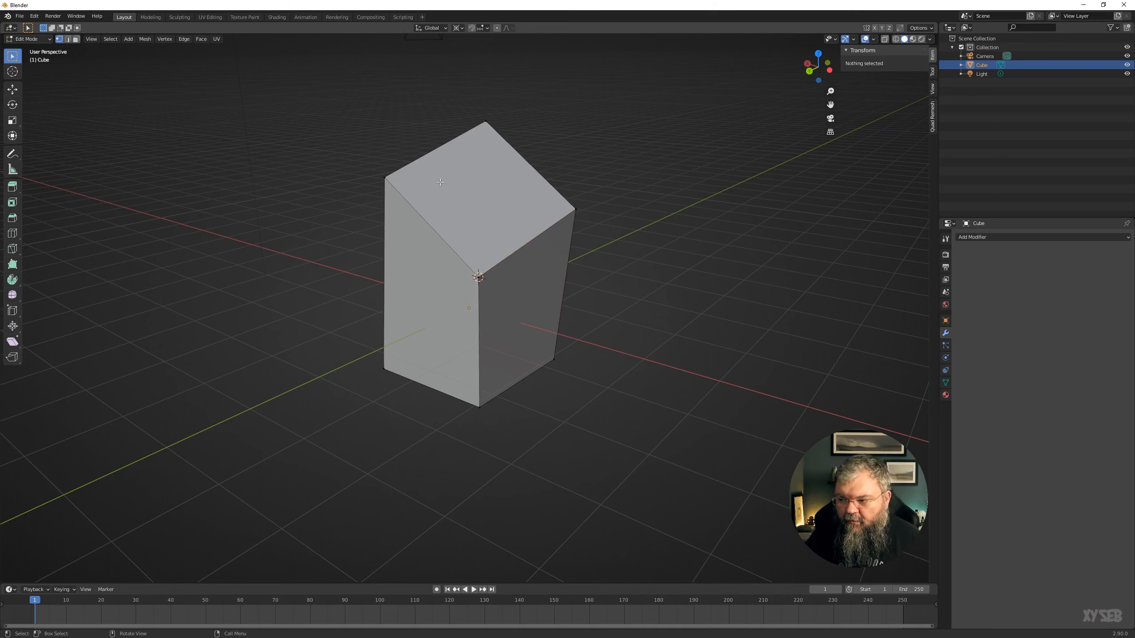
- Box-select the four vertices of the sloped top, clear the selection, and box-select them once more
{"action": "left_click_drag", "start_coordinate": [313, 85], "coordinate": [627, 309]}
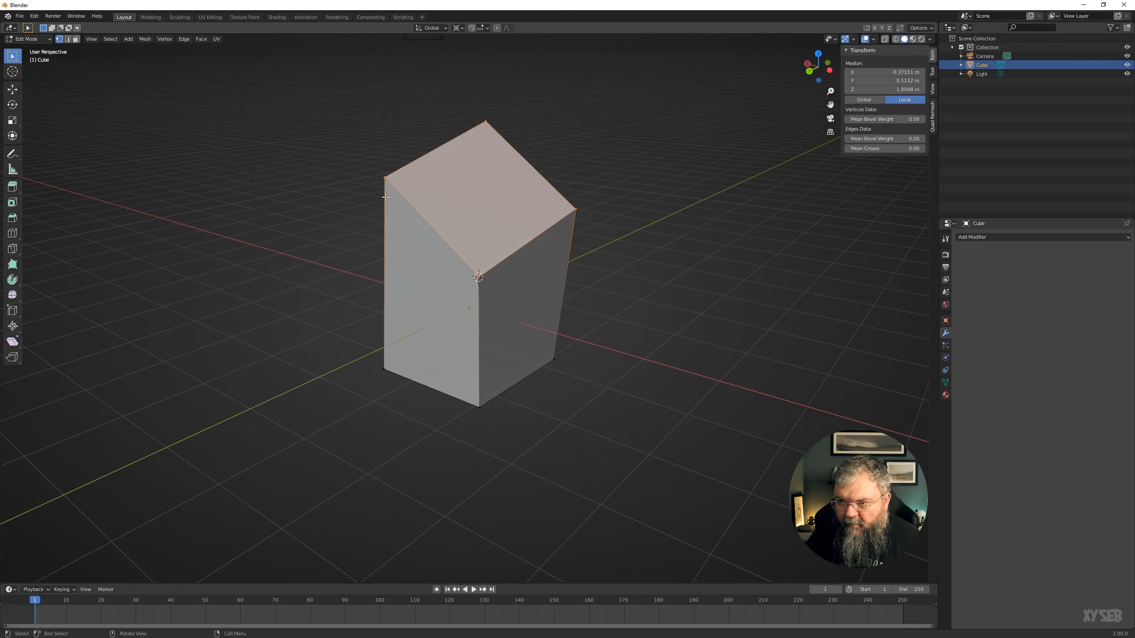
{"action": "left_click", "coordinate": [324, 116]}
{"action": "left_click_drag", "start_coordinate": [317, 115], "coordinate": [703, 311]}
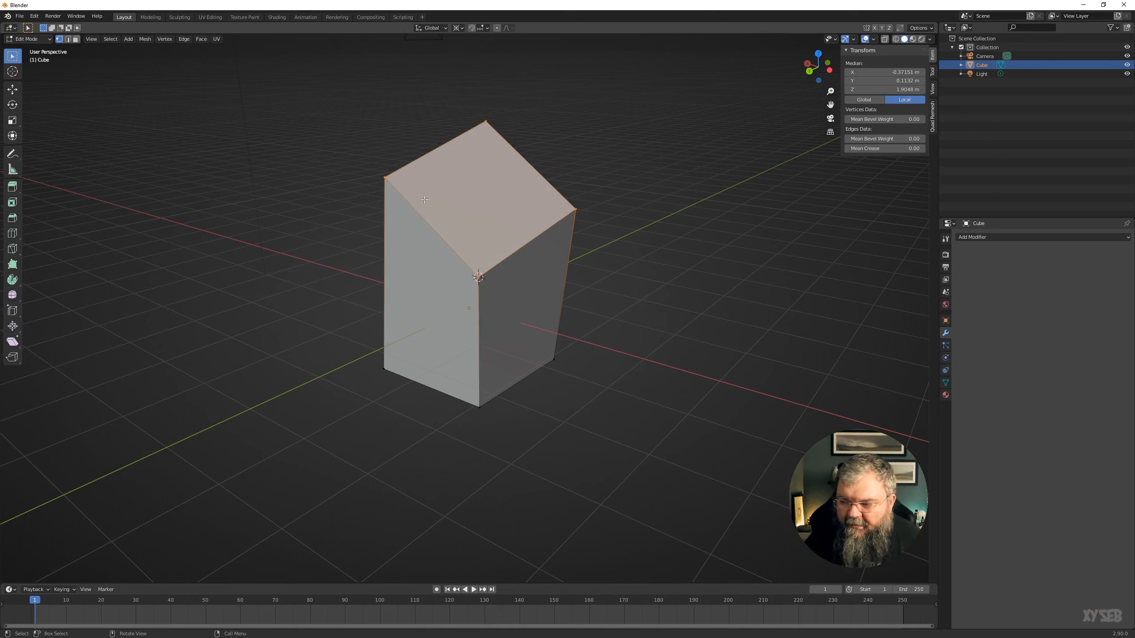
- Return to Object Mode, delete the deformed cube, and add a new mesh cube at the 3D cursor
{"action": "key", "text": "Tab"}
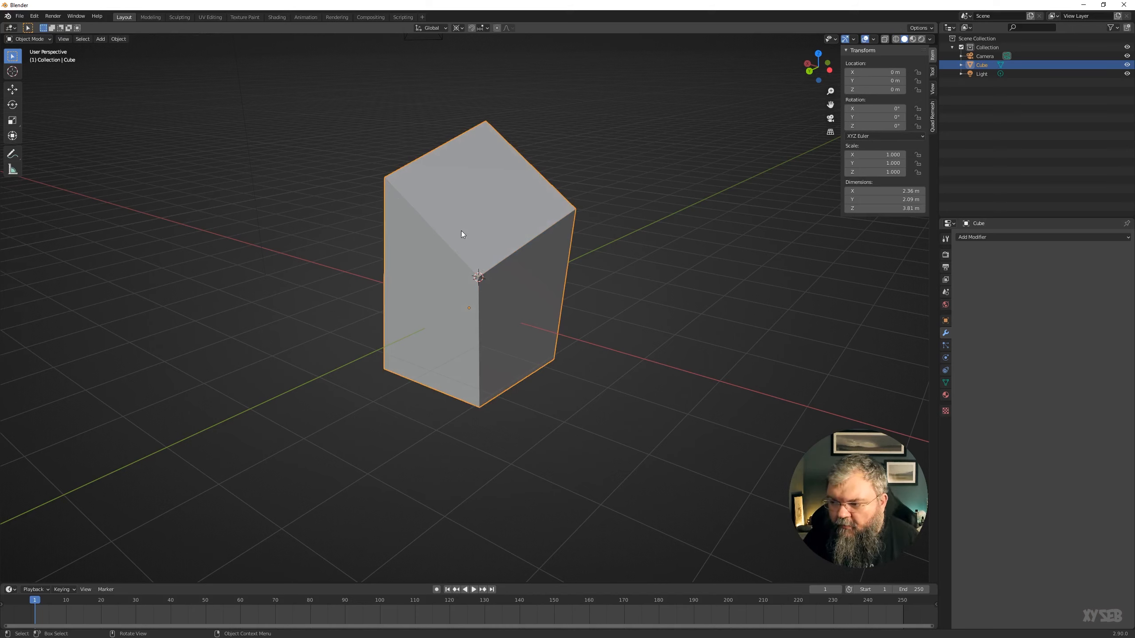
{"action": "key", "text": "Delete"}
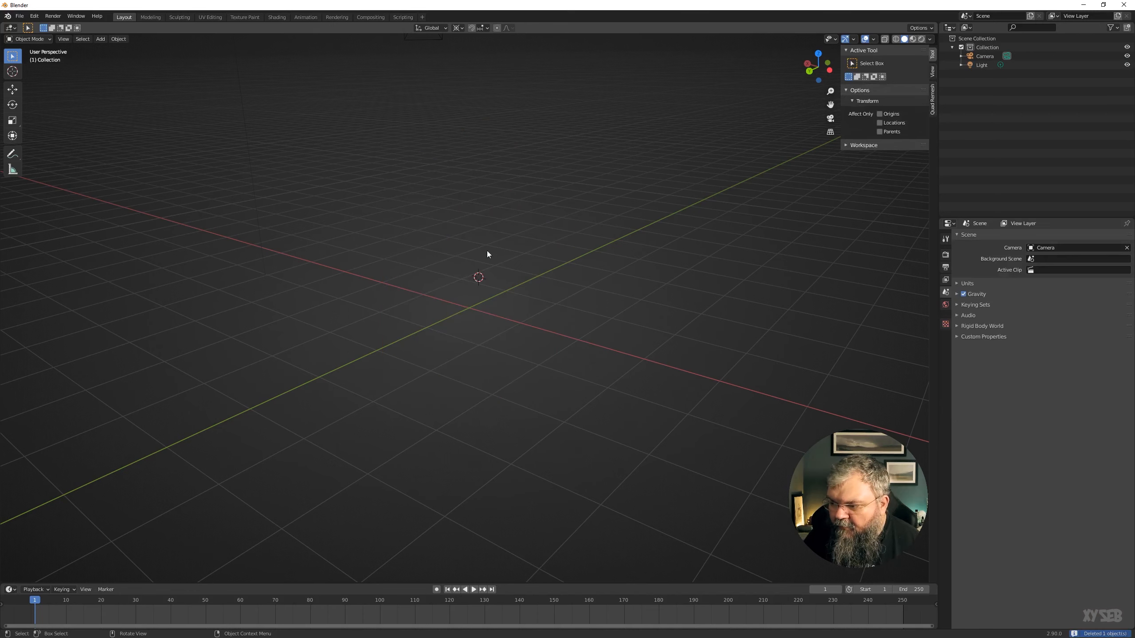
{"action": "key", "text": "shift+a"}
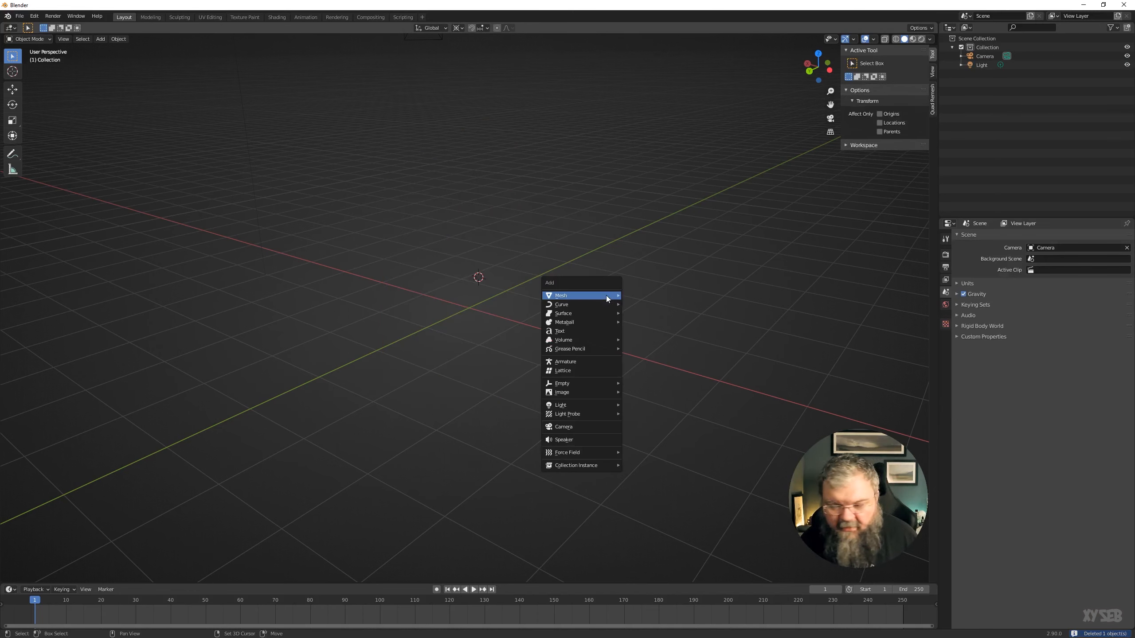
{"action": "mouse_move", "coordinate": [605, 295]}
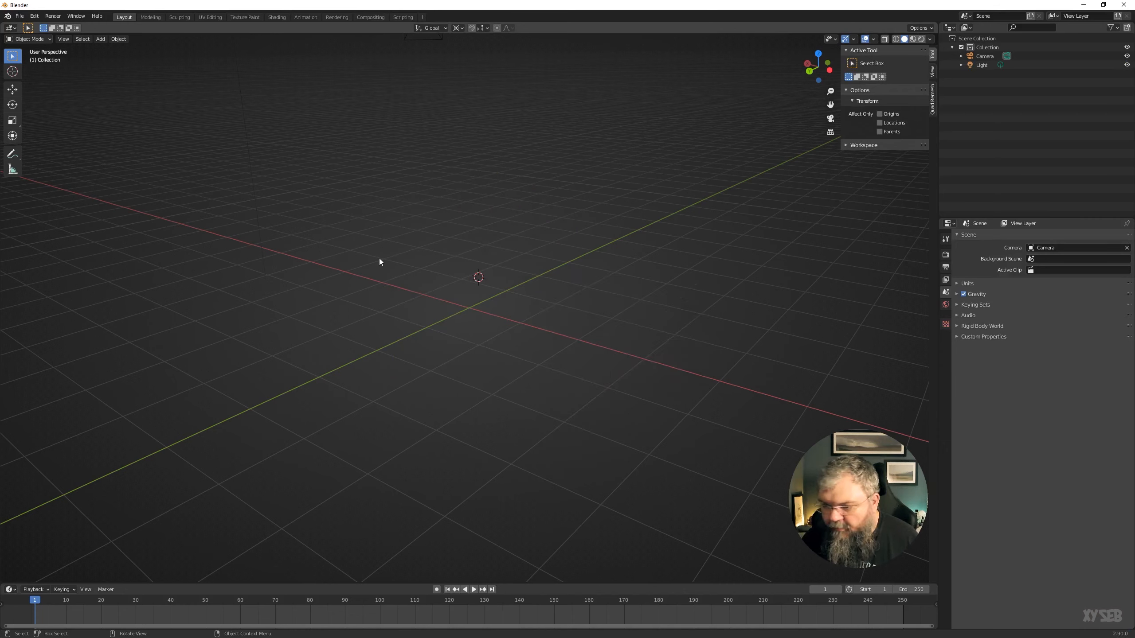
{"action": "key", "text": "shift+a"}
{"action": "mouse_move", "coordinate": [440, 262]}
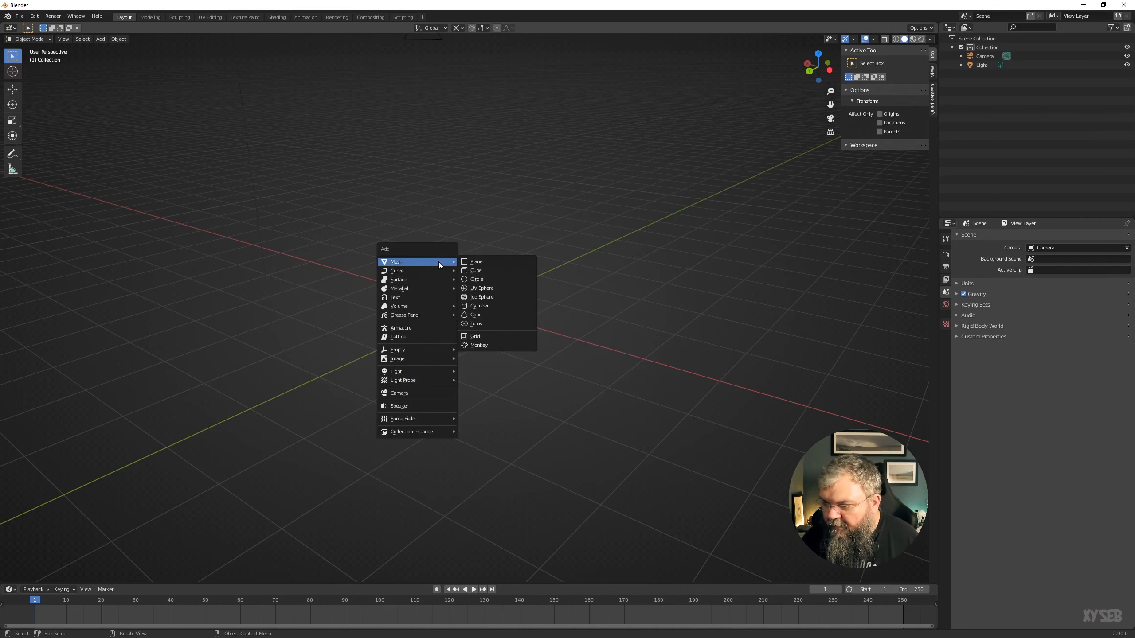
{"action": "left_click", "coordinate": [493, 270]}
- Enter Edit Mode on the new cube, dissolve all its selected edges, and delete the remaining vertices
{"action": "key", "text": "Tab"}
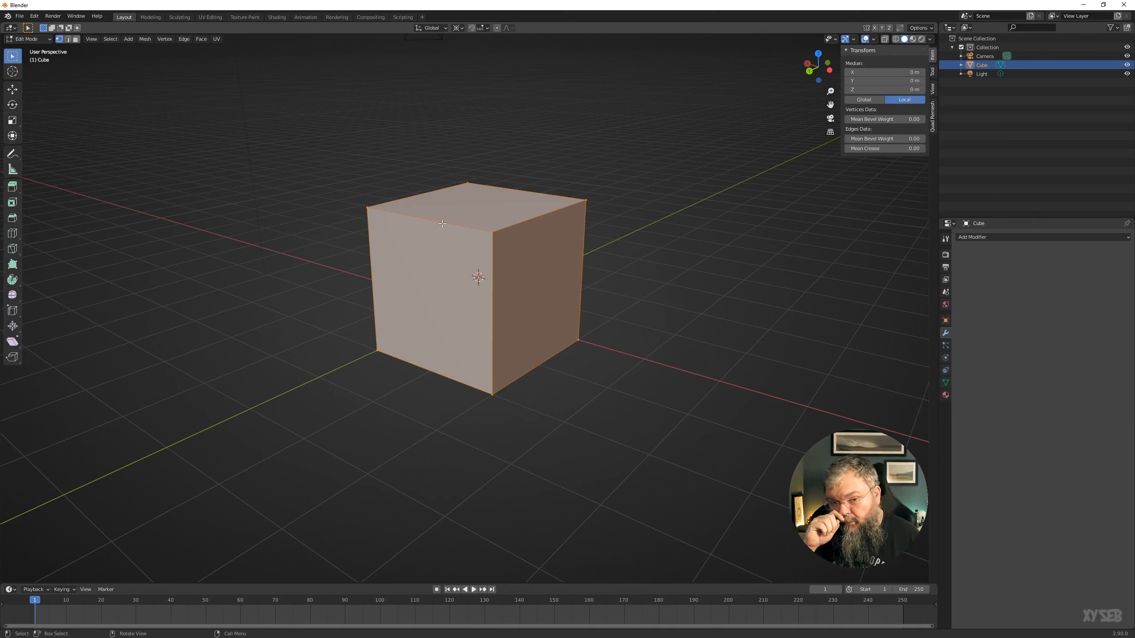
{"action": "key", "text": "x"}
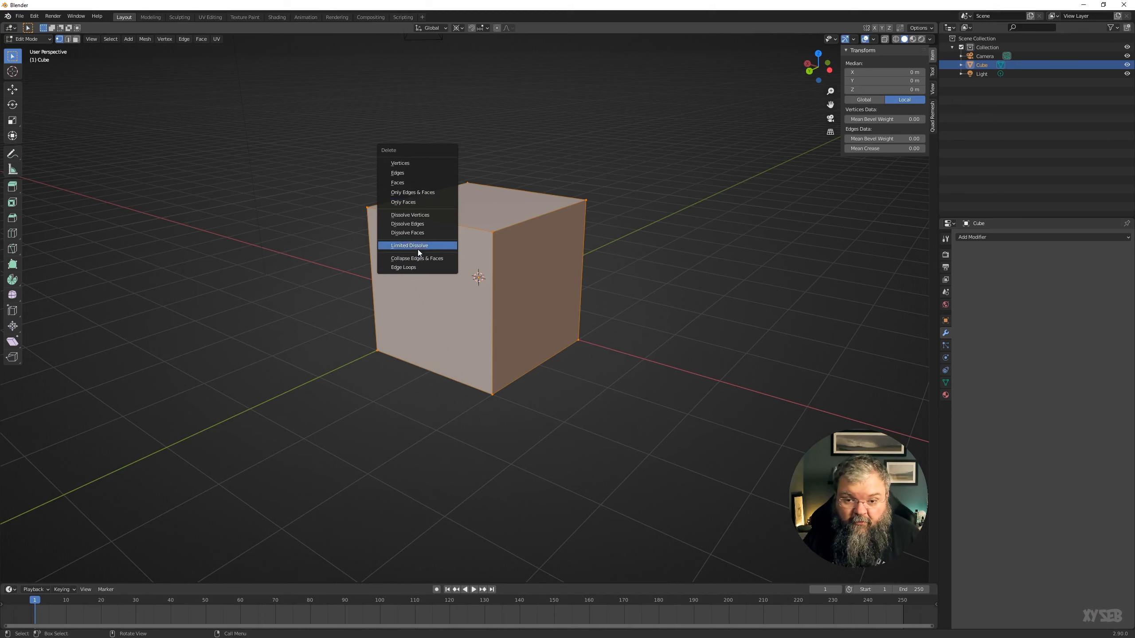
{"action": "left_click", "coordinate": [408, 223]}
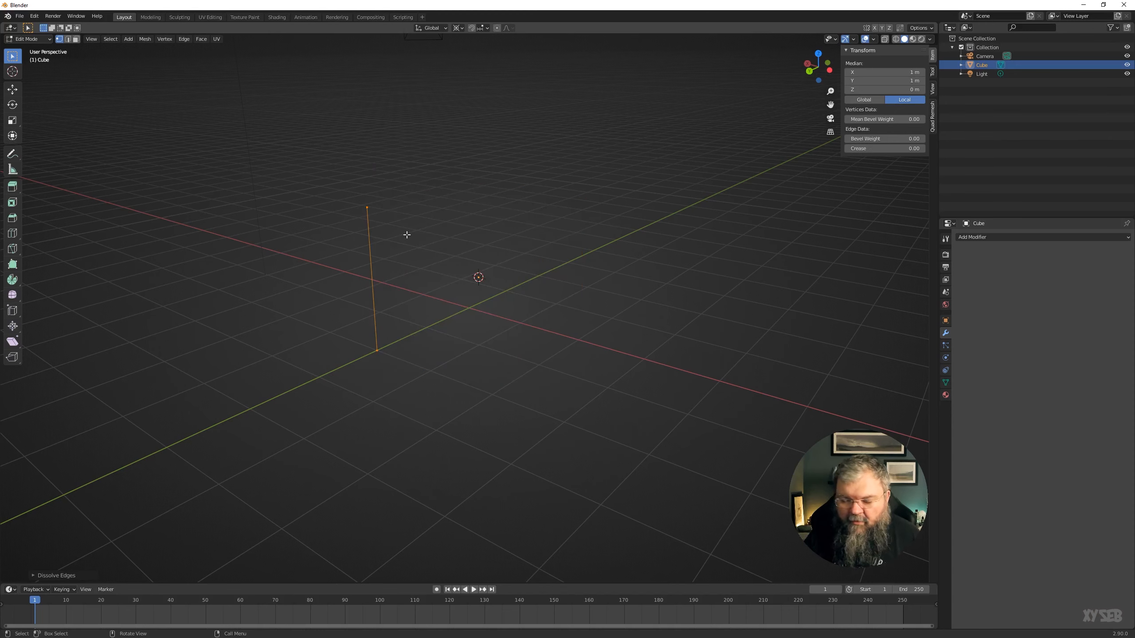
{"action": "key", "text": "x"}
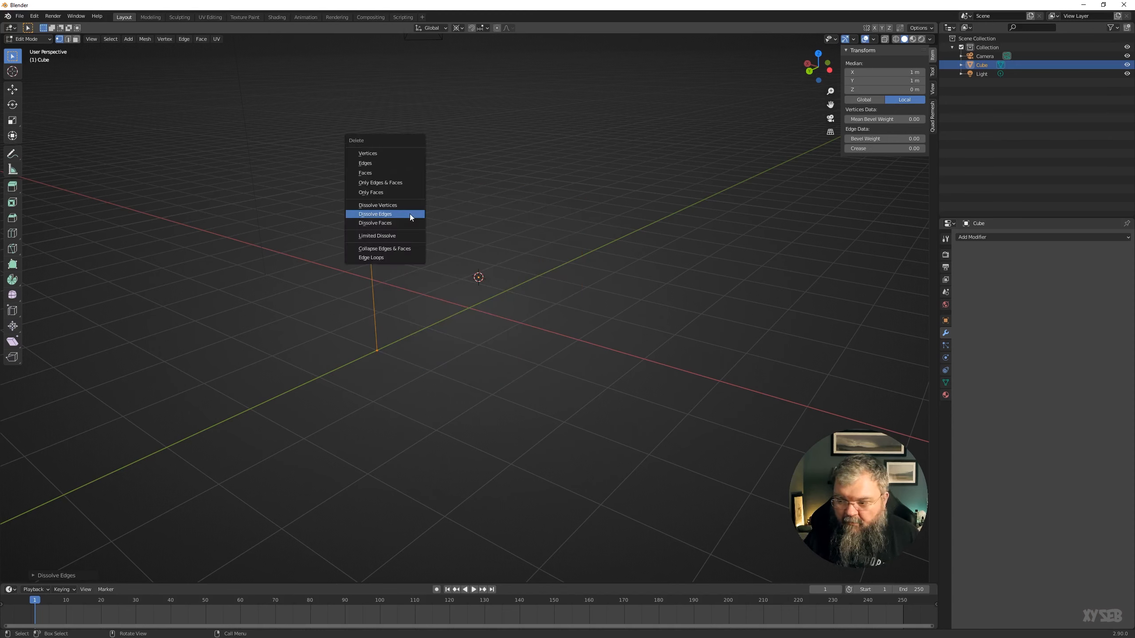
{"action": "left_click", "coordinate": [390, 154]}
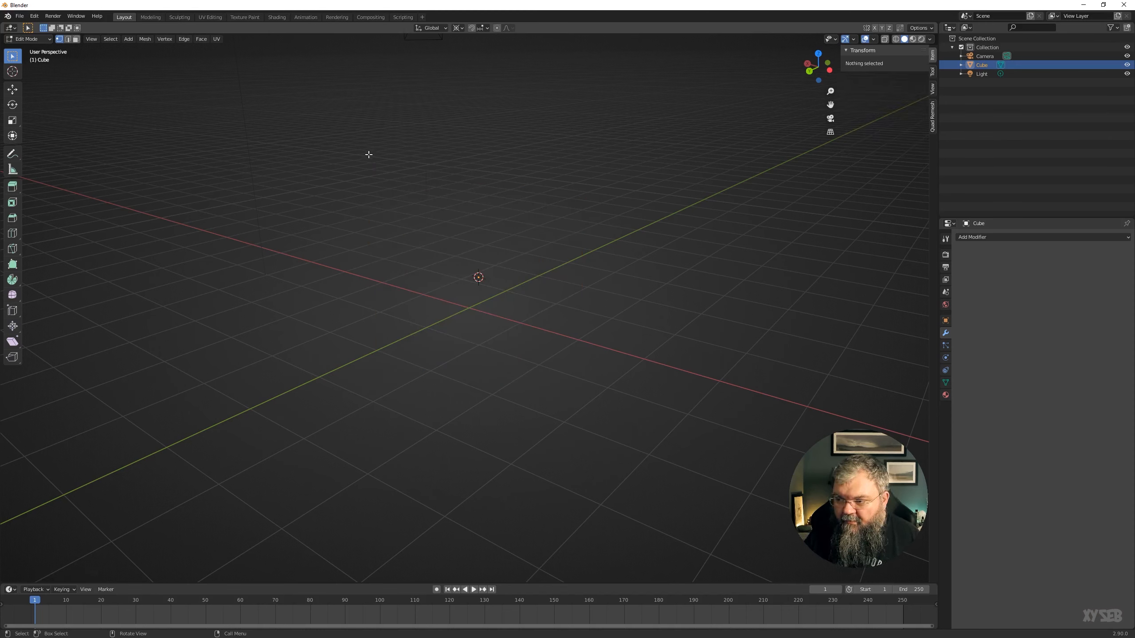
- Return to Object Mode and delete the empty cube object from the scene
{"action": "key", "text": "Tab"}
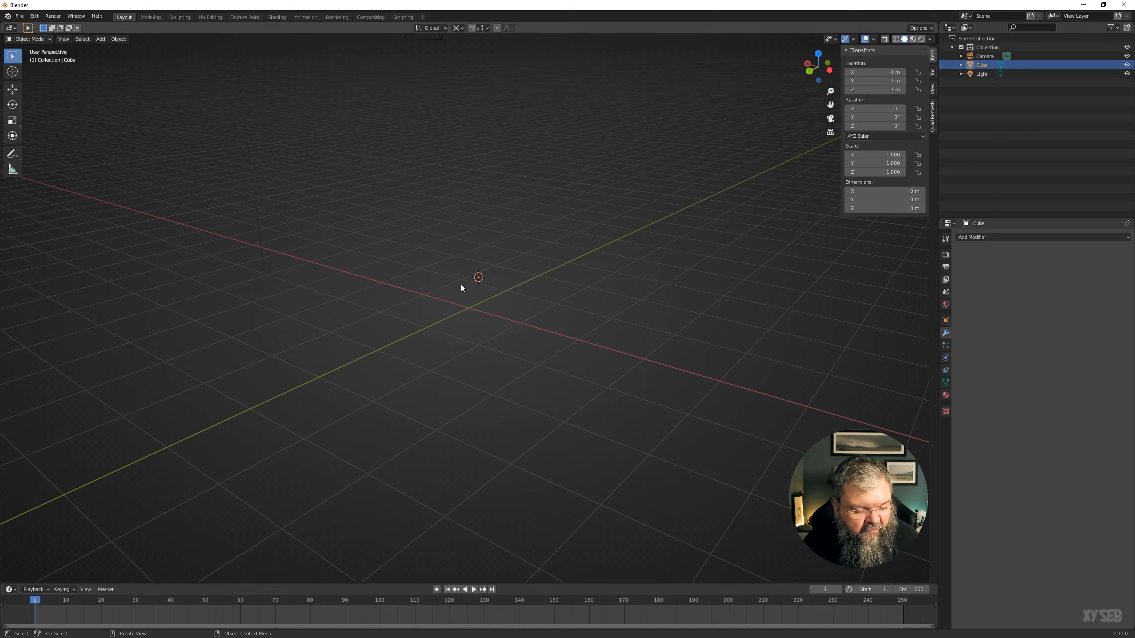
{"action": "key", "text": "shift+a"}
{"action": "mouse_move", "coordinate": [474, 370]}
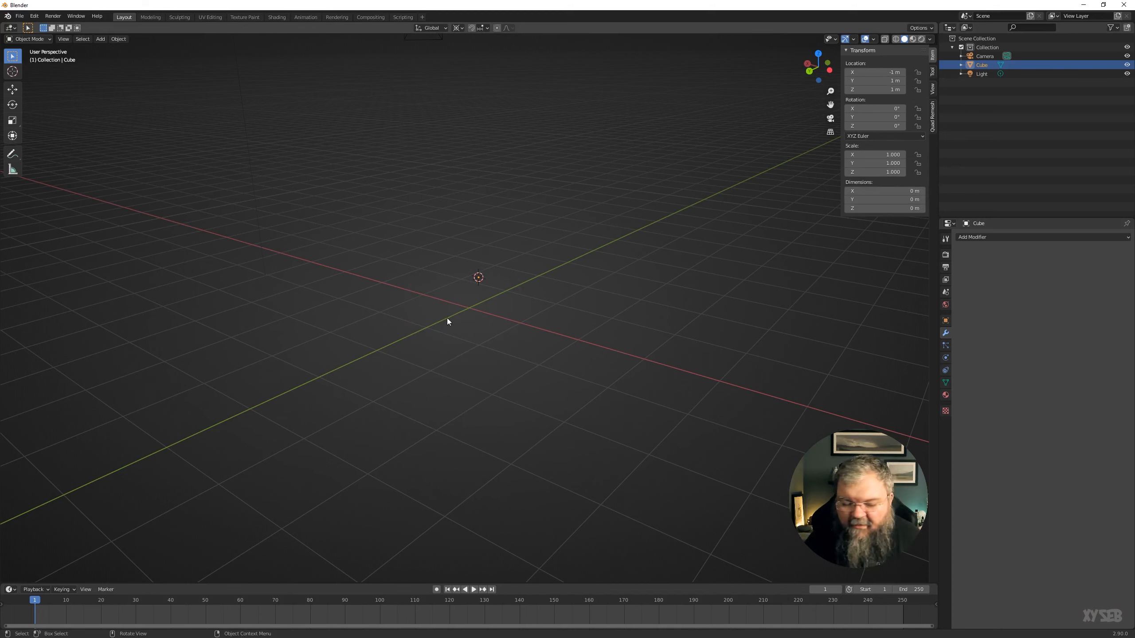
{"action": "key", "text": "Delete"}
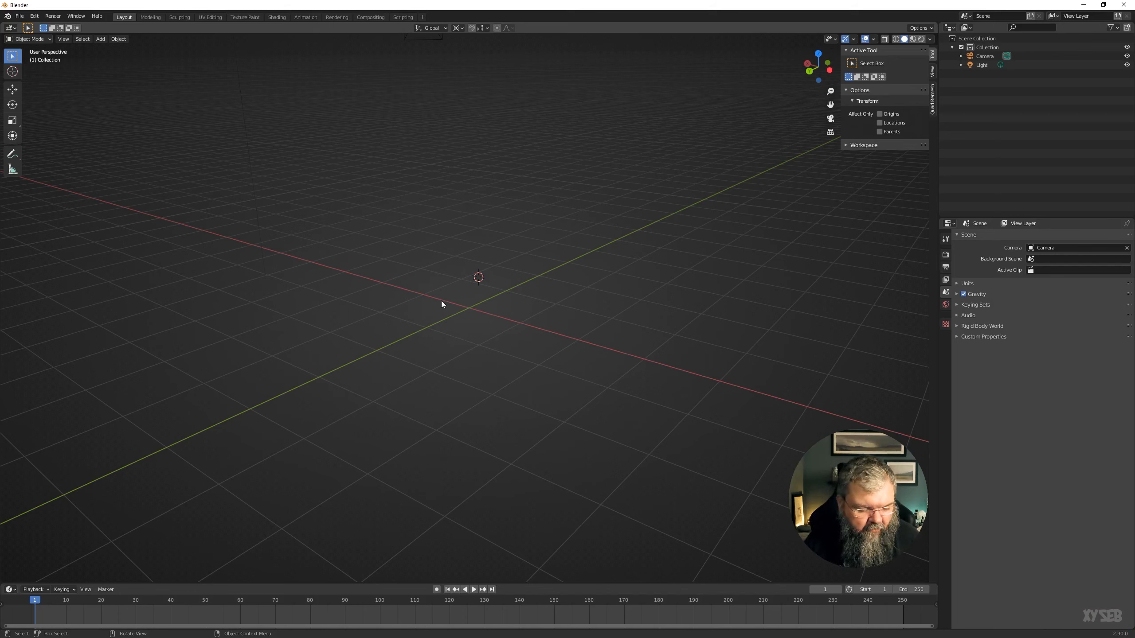
- Add a UV sphere at the 3D cursor, enter Edit Mode on it, and deselect all its geometry
{"action": "key", "text": "shift"}
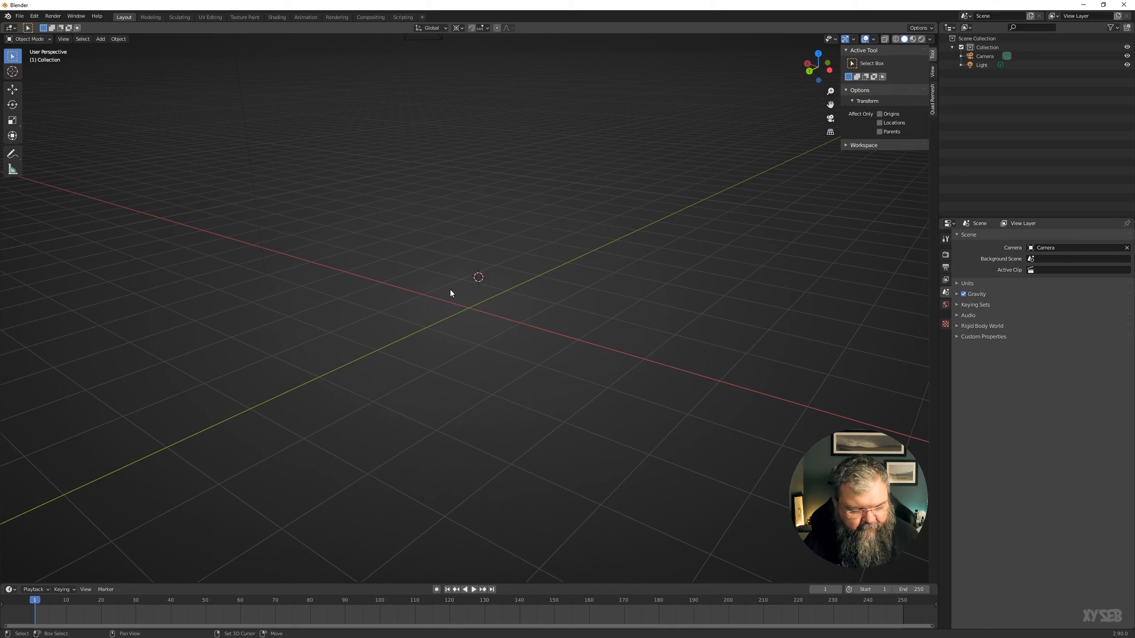
{"action": "key", "text": "shift+a"}
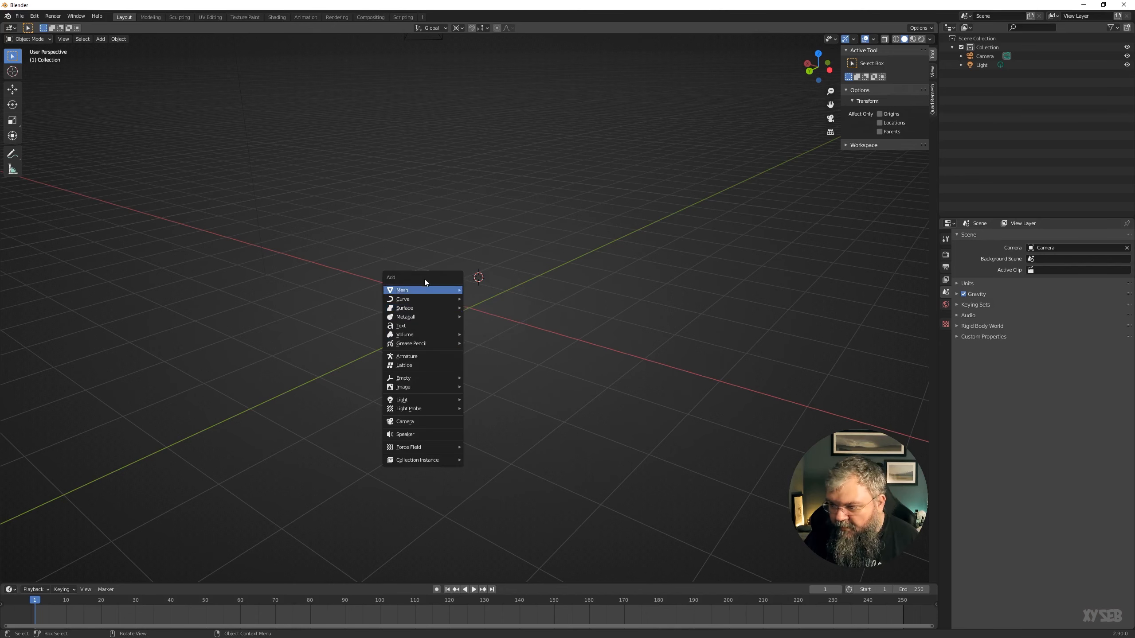
{"action": "mouse_move", "coordinate": [450, 288]}
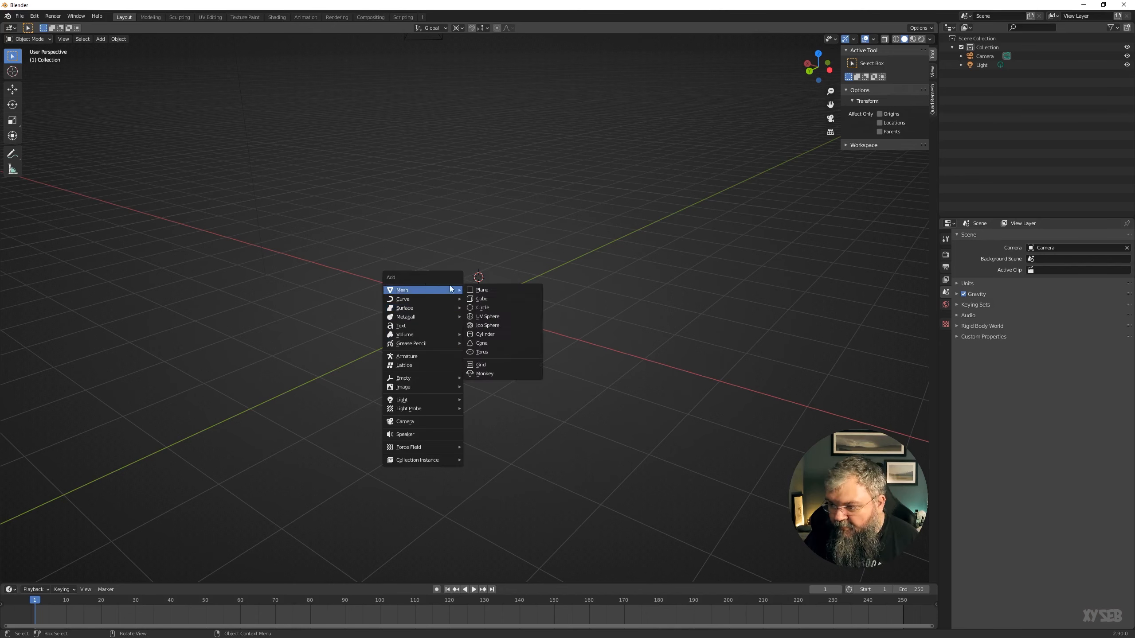
{"action": "left_click", "coordinate": [484, 317]}
{"action": "key", "text": "Tab"}
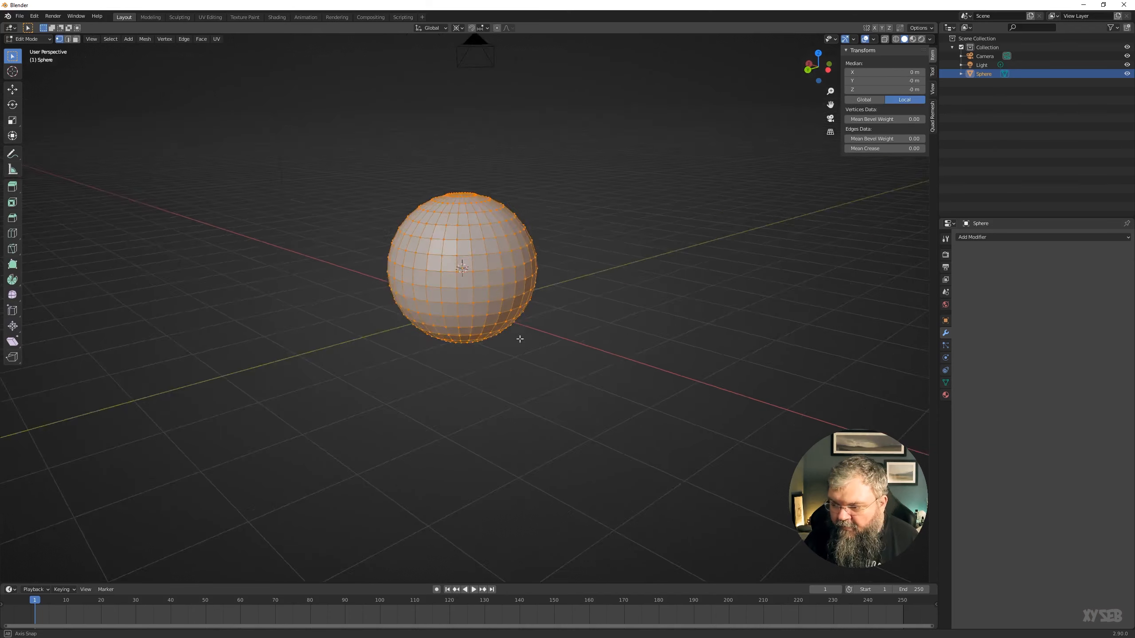
{"action": "middle_click_drag", "start_coordinate": [519, 339], "coordinate": [504, 326]}
{"action": "key", "text": "Tab"}
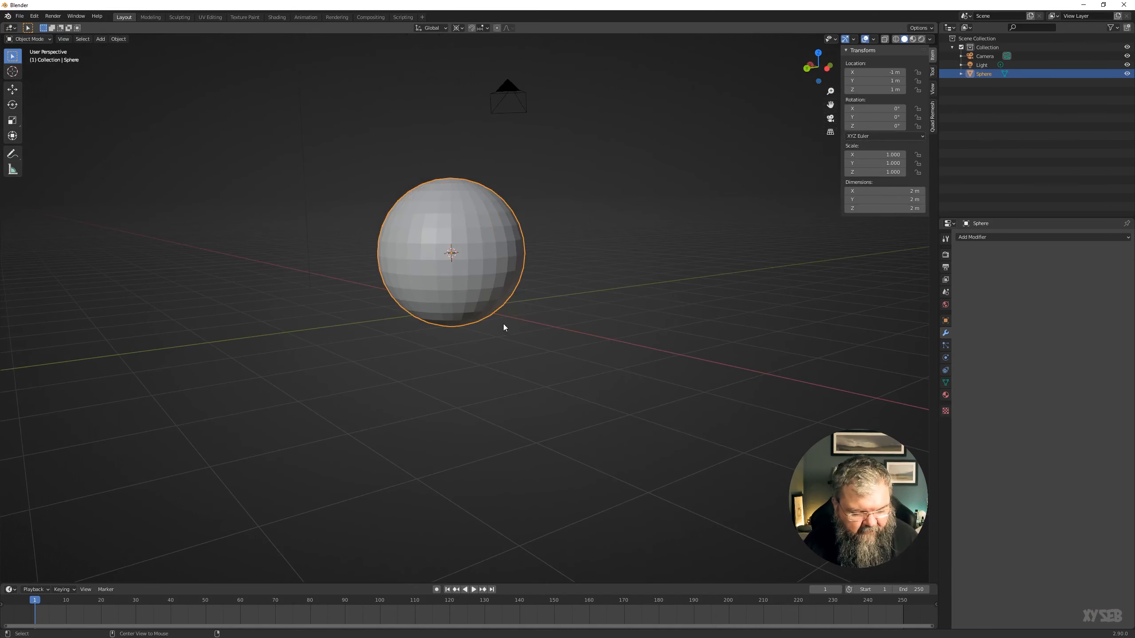
{"action": "key", "text": "Tab"}
{"action": "scroll", "coordinate": [503, 318], "scroll_direction": "up", "scroll_amount": 3}
{"action": "middle_click_drag", "start_coordinate": [492, 367], "coordinate": [481, 334]}
{"action": "key", "text": "alt+a"}
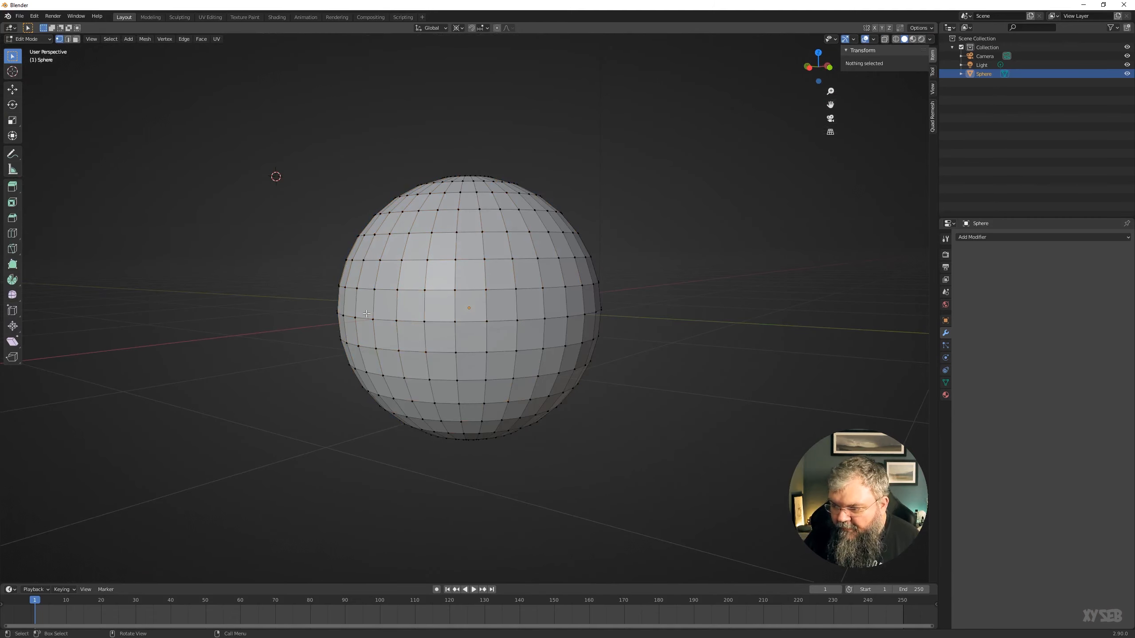
- Examine the UV sphere's horizontal rings, vertical segments and top pole from above, below and around its sides
{"action": "middle_click_drag", "start_coordinate": [474, 286], "coordinate": [438, 267]}
{"action": "scroll", "coordinate": [520, 275], "scroll_direction": "up", "scroll_amount": 3}
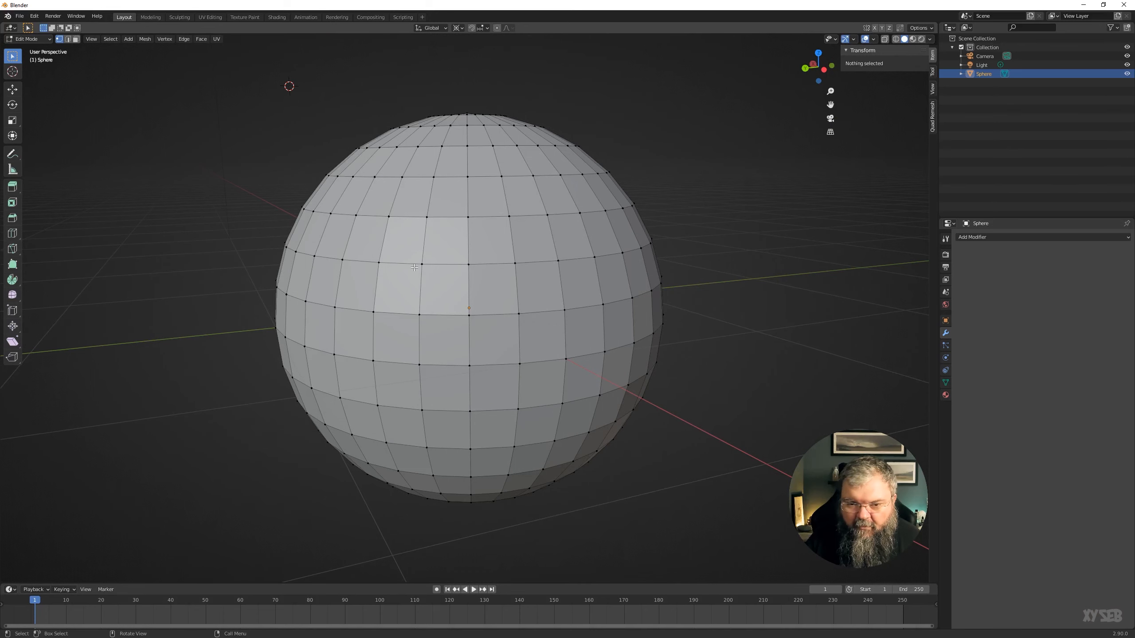
{"action": "middle_click_drag", "start_coordinate": [487, 222], "coordinate": [471, 306]}
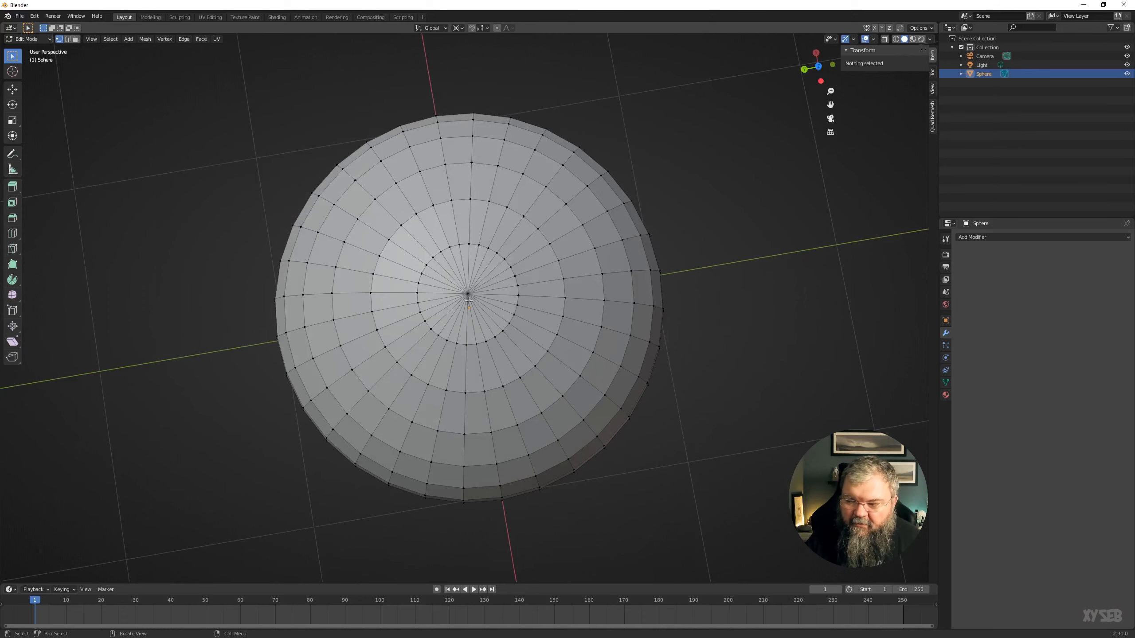
{"action": "scroll", "coordinate": [468, 300], "scroll_direction": "up", "scroll_amount": 2}
{"action": "middle_click_drag", "start_coordinate": [514, 442], "coordinate": [505, 338]}
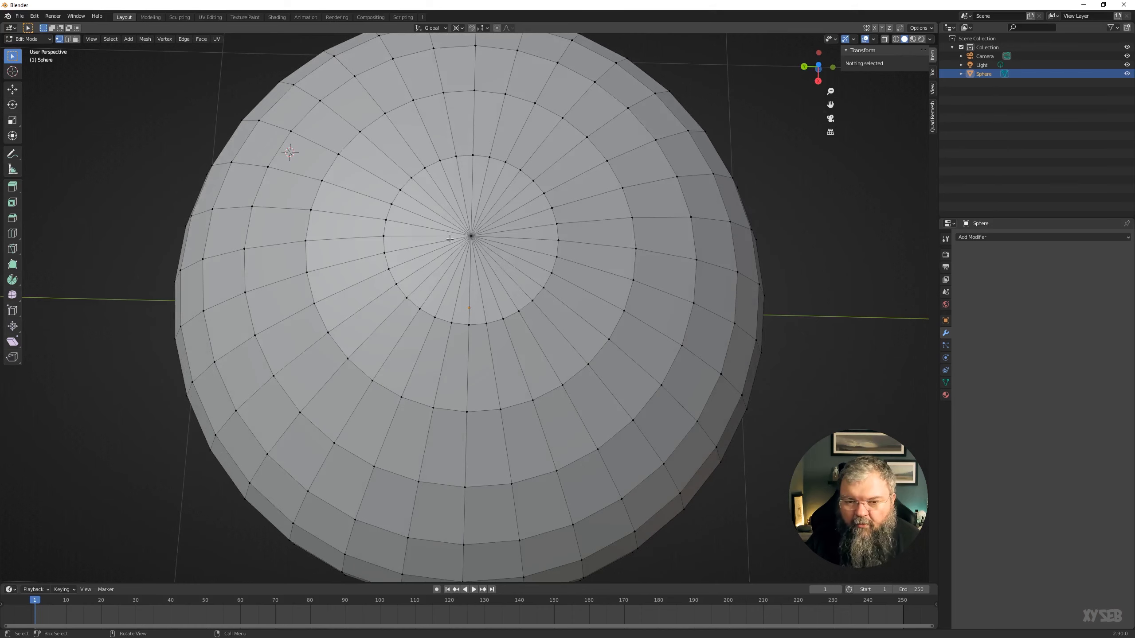
{"action": "middle_click_drag", "start_coordinate": [463, 236], "coordinate": [463, 298]}
{"action": "scroll", "coordinate": [463, 297], "scroll_direction": "down", "scroll_amount": 3}
{"action": "middle_click_drag", "start_coordinate": [465, 242], "coordinate": [461, 267]}
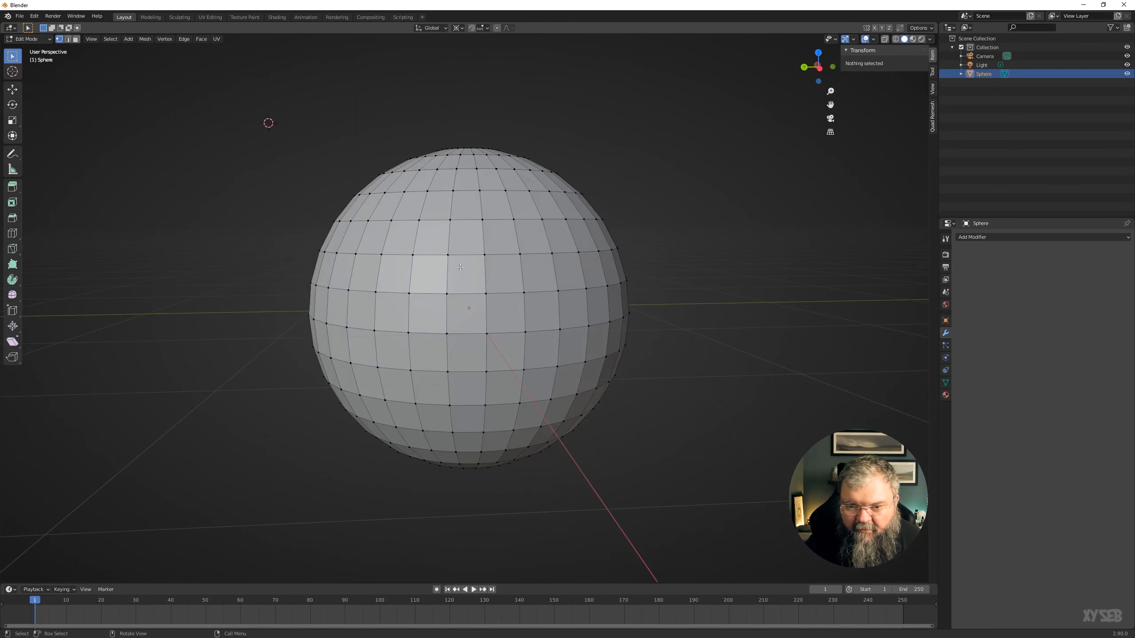
{"action": "middle_click_drag", "start_coordinate": [500, 334], "coordinate": [464, 321]}
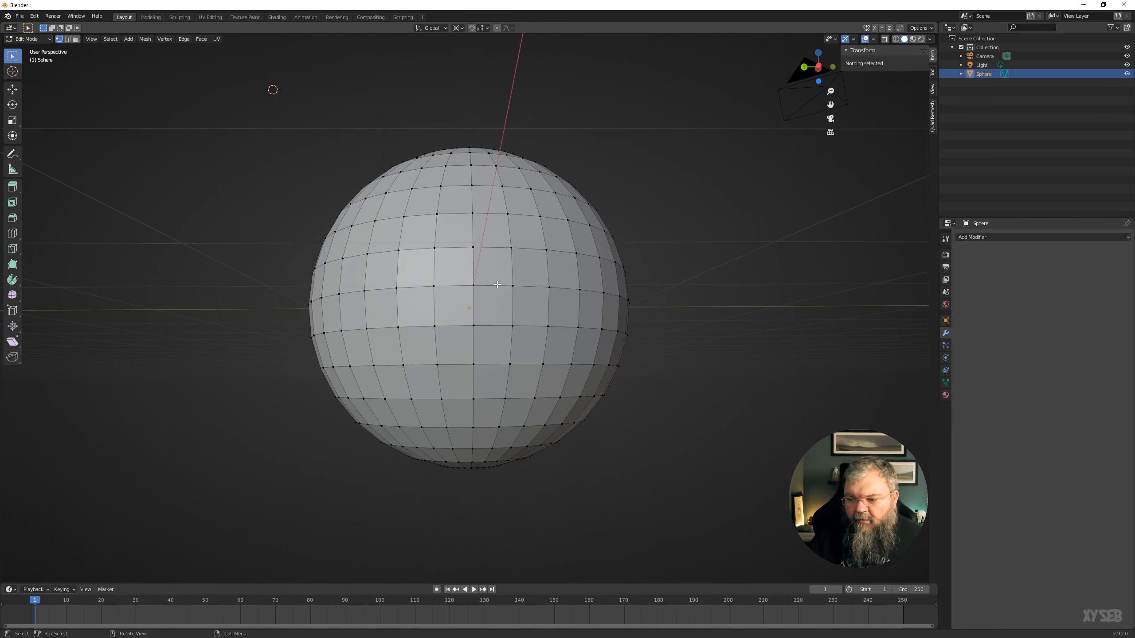
{"action": "middle_click_drag", "start_coordinate": [497, 284], "coordinate": [597, 302]}
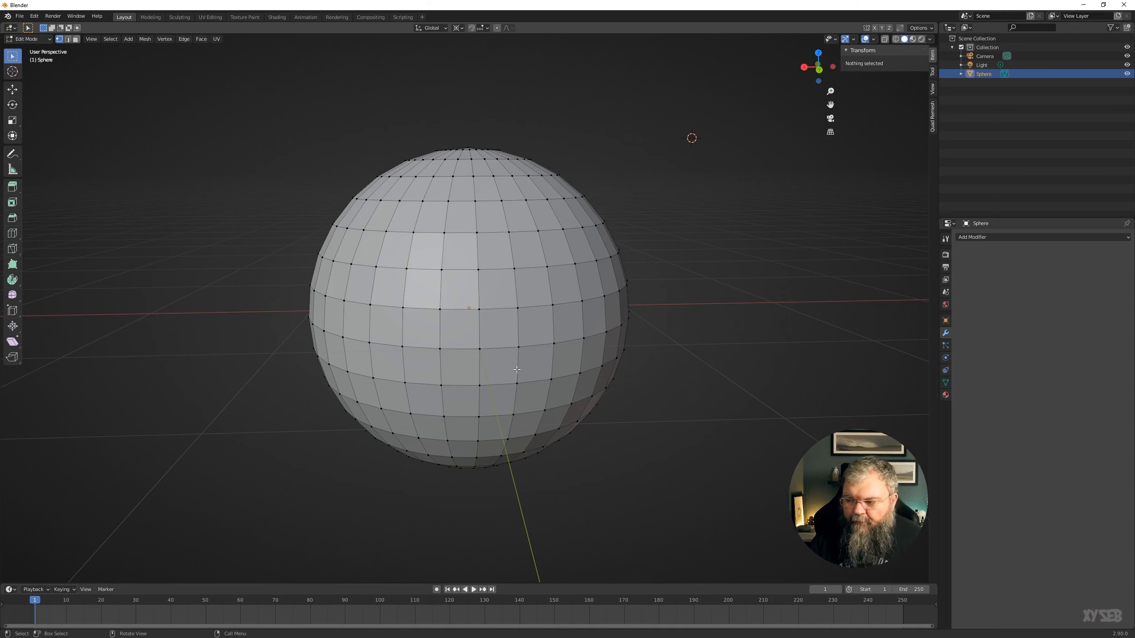
{"action": "middle_click_drag", "start_coordinate": [523, 334], "coordinate": [503, 314]}
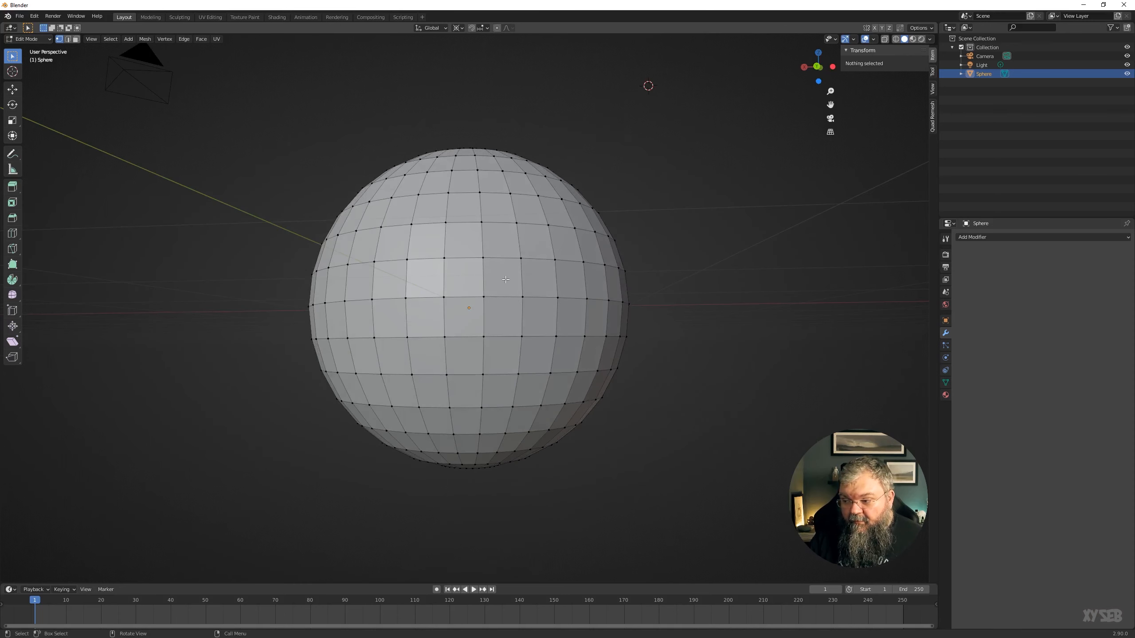
- Switch to face selection and select the horizontal face loop just above the sphere's equator
{"action": "key", "text": "3"}
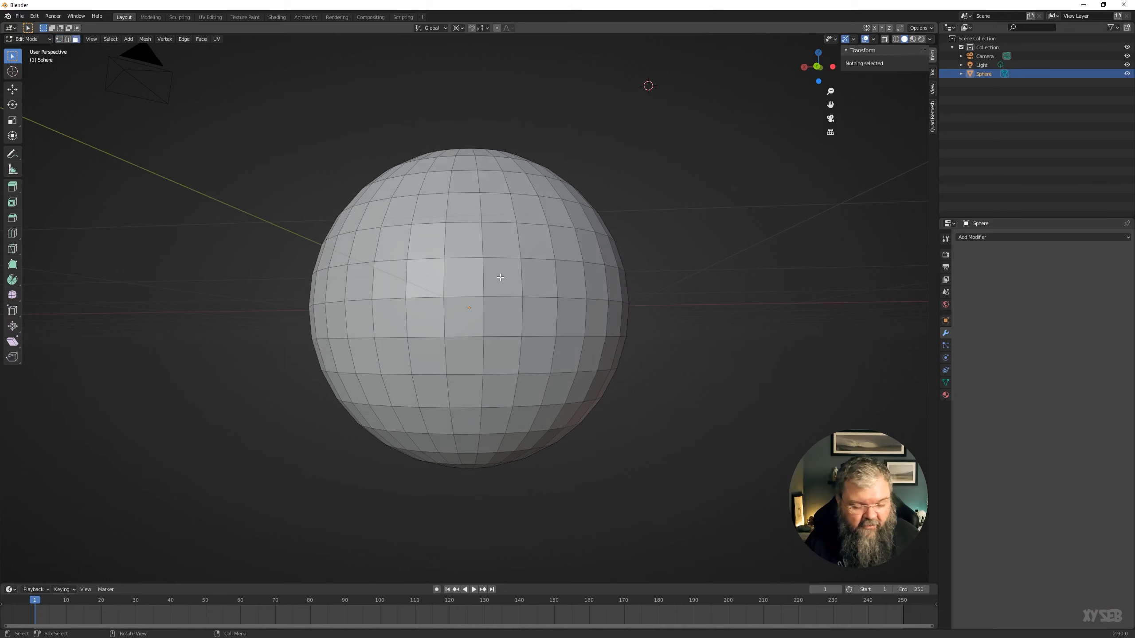
{"action": "left_click", "coordinate": [485, 280], "text": "alt"}
{"action": "middle_click_drag", "start_coordinate": [294, 351], "coordinate": [574, 319]}
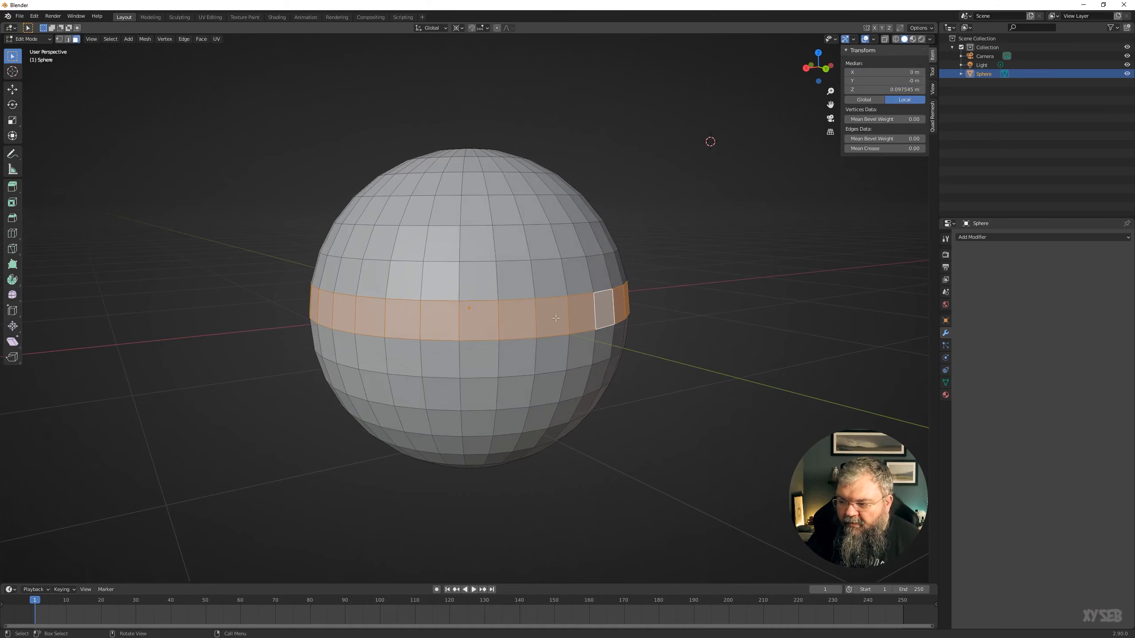
{"action": "middle_click_drag", "start_coordinate": [411, 315], "coordinate": [505, 303]}
{"action": "middle_click_drag", "start_coordinate": [399, 295], "coordinate": [450, 343]}
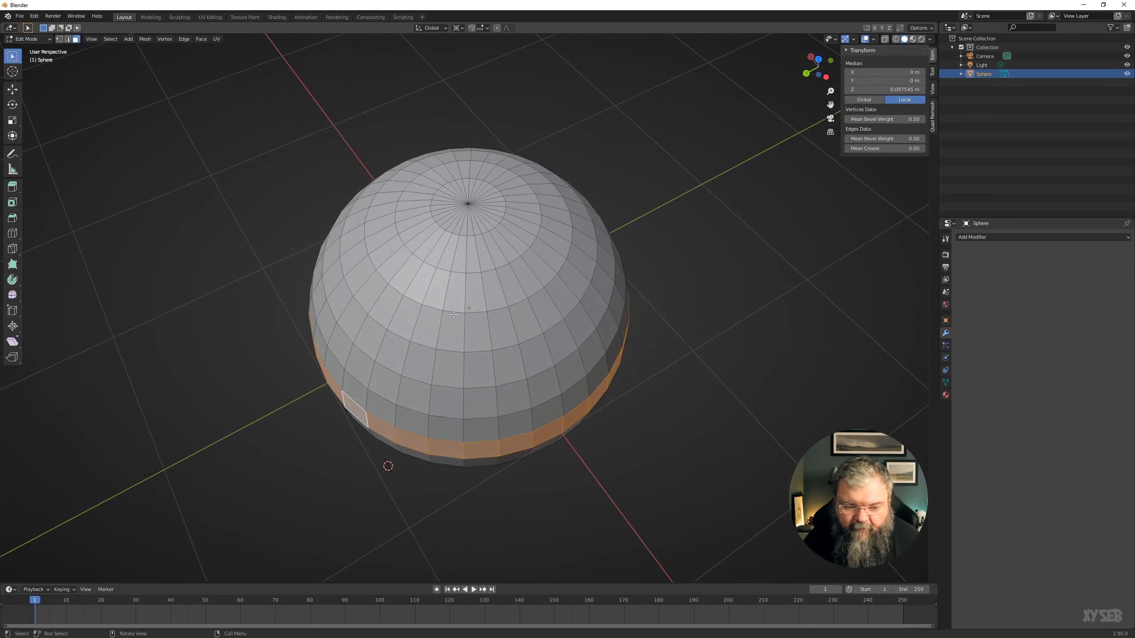
- Select a higher horizontal face loop on the sphere, and replace it with a vertical face loop running between the poles
{"action": "left_click", "coordinate": [455, 365], "text": "alt"}
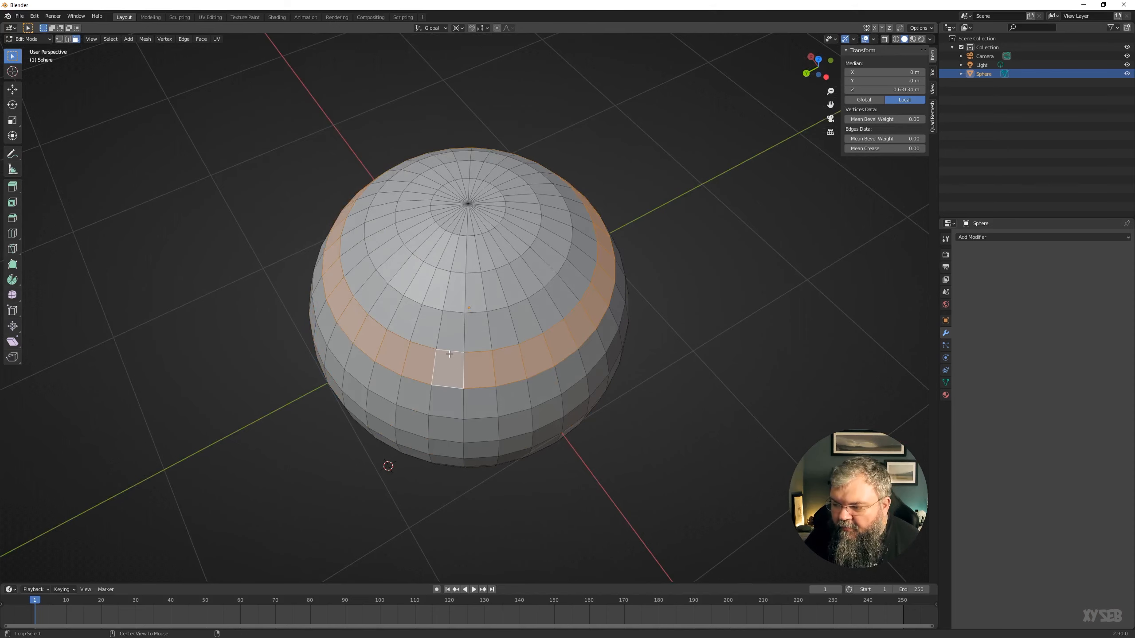
{"action": "left_click", "coordinate": [449, 357], "text": "alt"}
{"action": "middle_click_drag", "start_coordinate": [449, 355], "coordinate": [496, 245]}
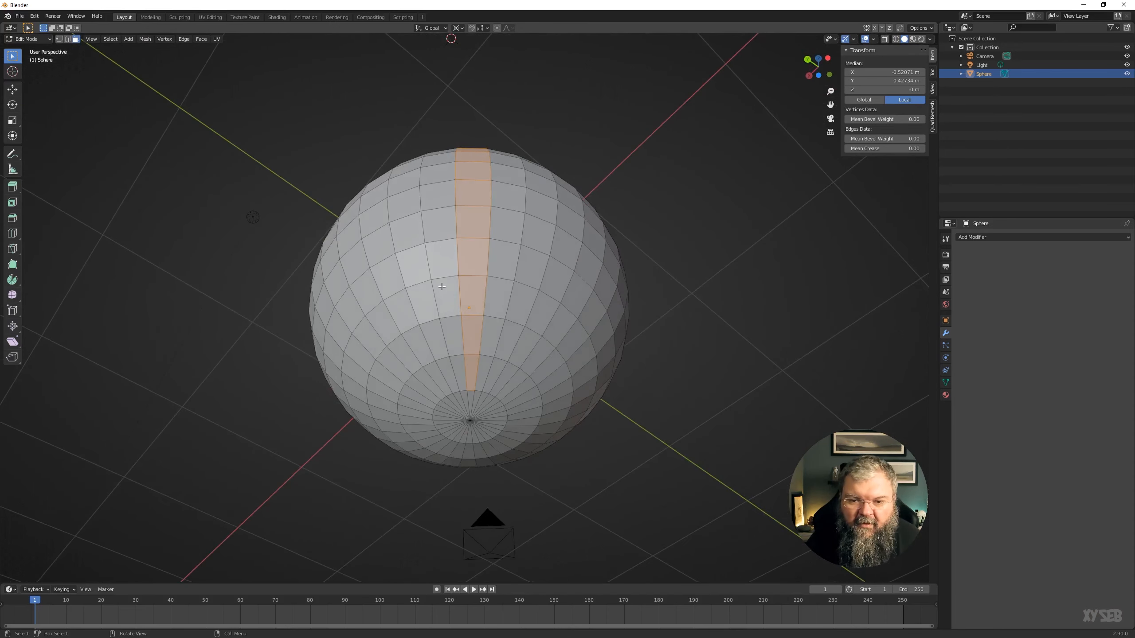
{"action": "middle_click_drag", "start_coordinate": [485, 234], "coordinate": [480, 160]}
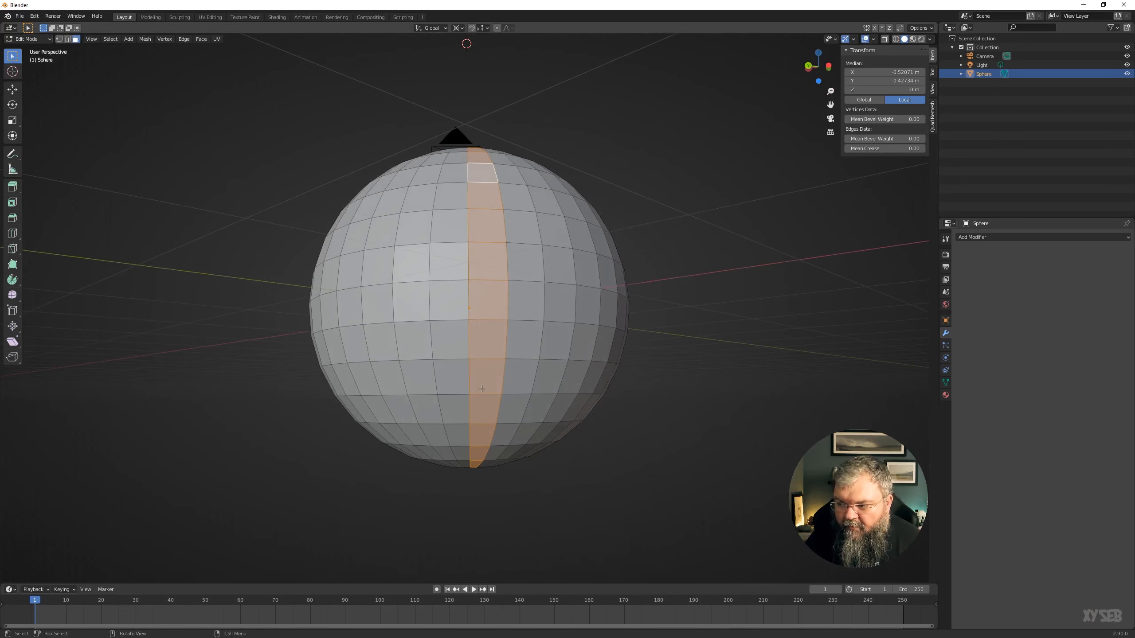
{"action": "middle_click_drag", "start_coordinate": [480, 407], "coordinate": [440, 201]}
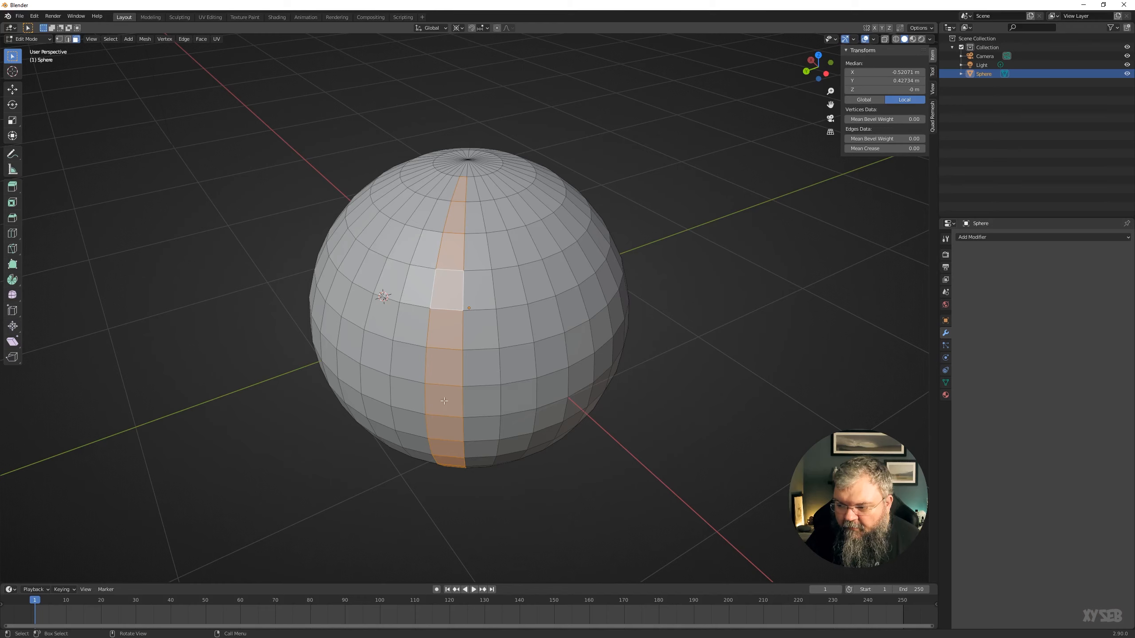
{"action": "middle_click_drag", "start_coordinate": [444, 402], "coordinate": [320, 370]}
{"action": "scroll", "coordinate": [320, 370], "scroll_direction": "up", "scroll_amount": 1}
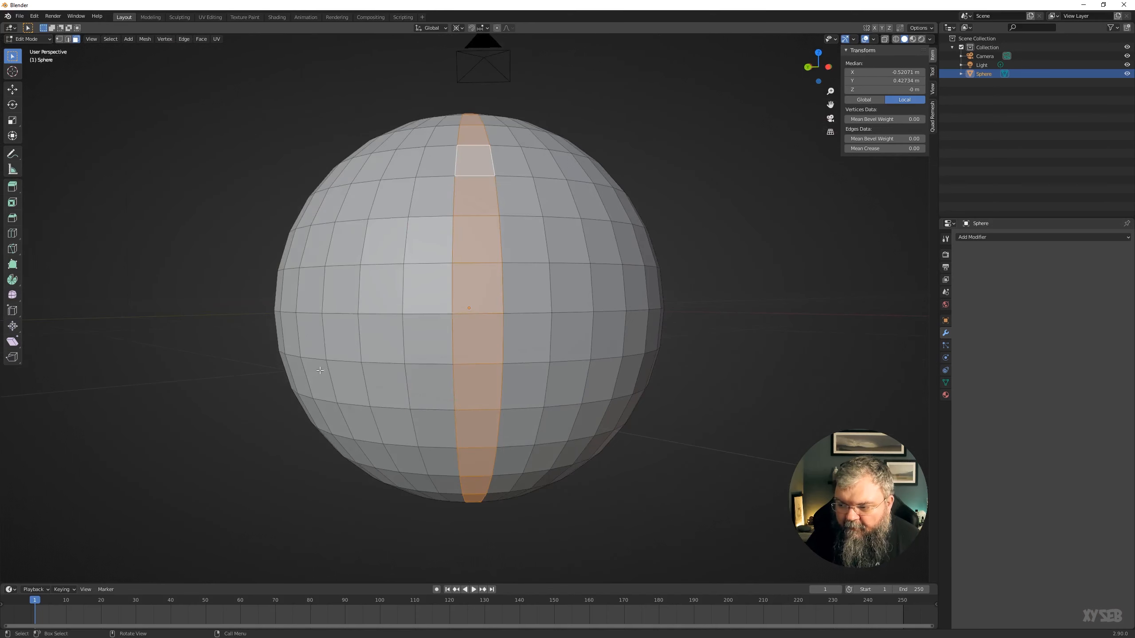
- Return to Object Mode and clear the sphere's location to place it at the world origin
{"action": "scroll", "coordinate": [320, 371], "scroll_direction": "down", "scroll_amount": 3}
{"action": "middle_click_drag", "start_coordinate": [359, 337], "coordinate": [328, 351]}
{"action": "key", "text": "Tab"}
{"action": "scroll", "coordinate": [327, 309], "scroll_direction": "down", "scroll_amount": 2}
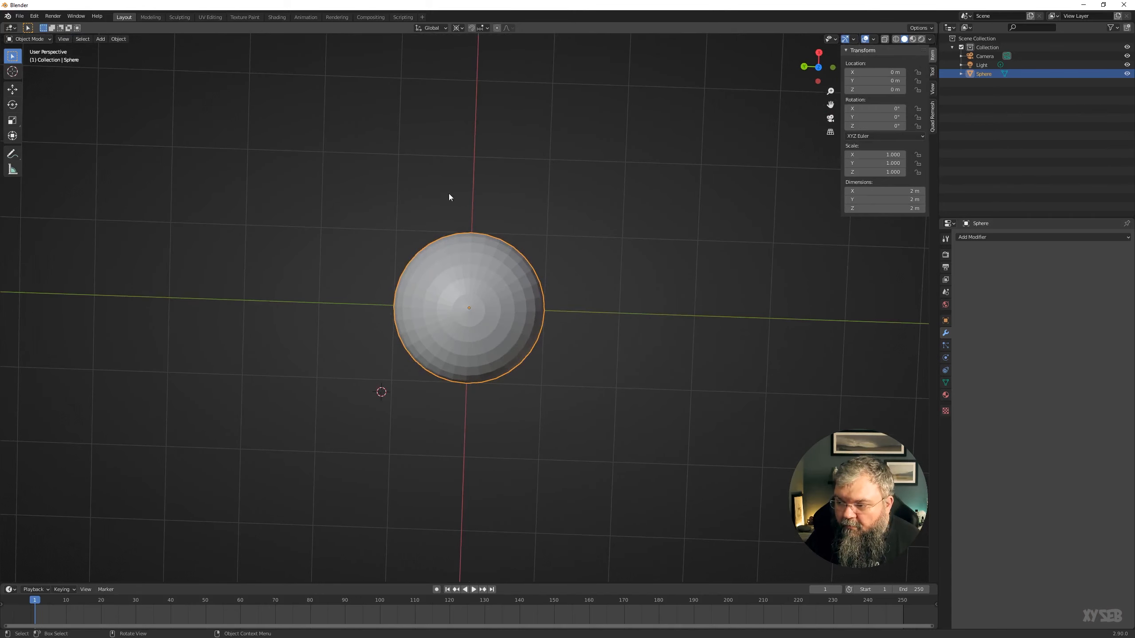
{"action": "mouse_move", "coordinate": [450, 195]}
{"action": "middle_mouse_down"}
{"action": "mouse_move", "coordinate": [456, 215]}
{"action": "mouse_move", "coordinate": [379, 308]}
{"action": "middle_mouse_up"}
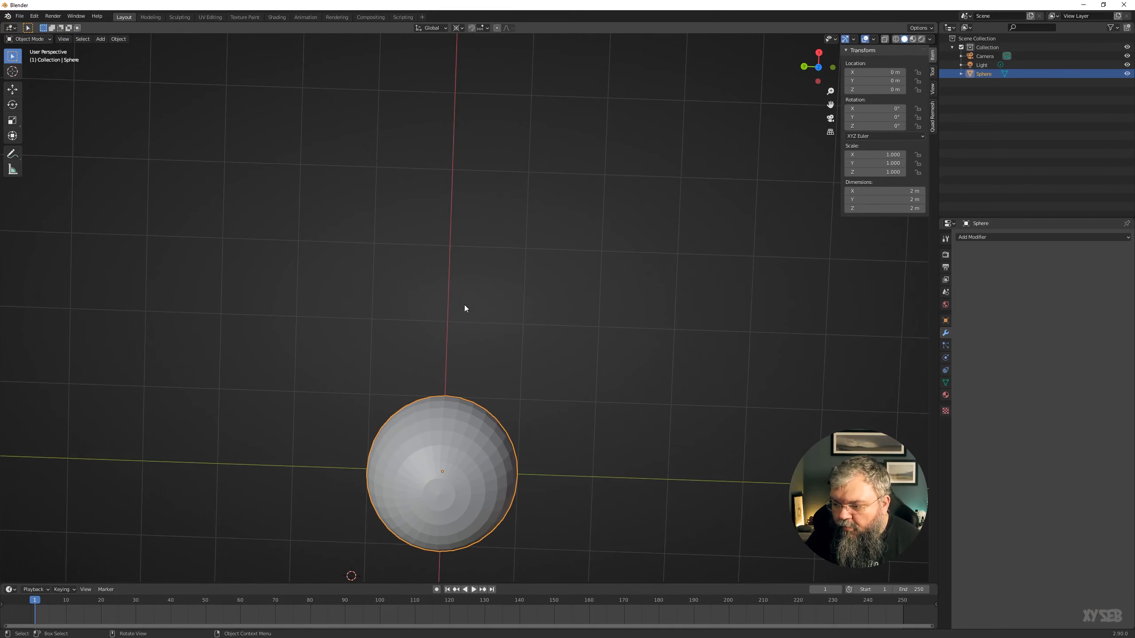
- Add a mesh plane, clear its location, and move it along the positive X axis until it clears the sphere
{"action": "key", "text": "shift+a"}
{"action": "mouse_move", "coordinate": [449, 314]}
{"action": "left_click", "coordinate": [487, 315]}
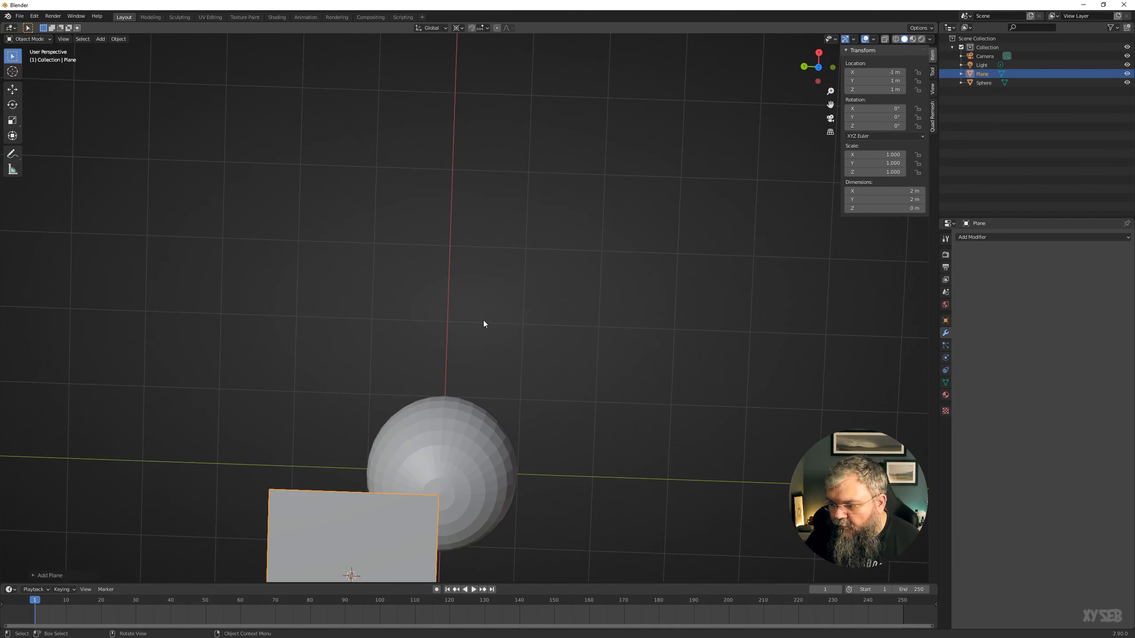
{"action": "key", "text": "alt+g"}
{"action": "key", "text": "g"}
{"action": "key", "text": "x"}
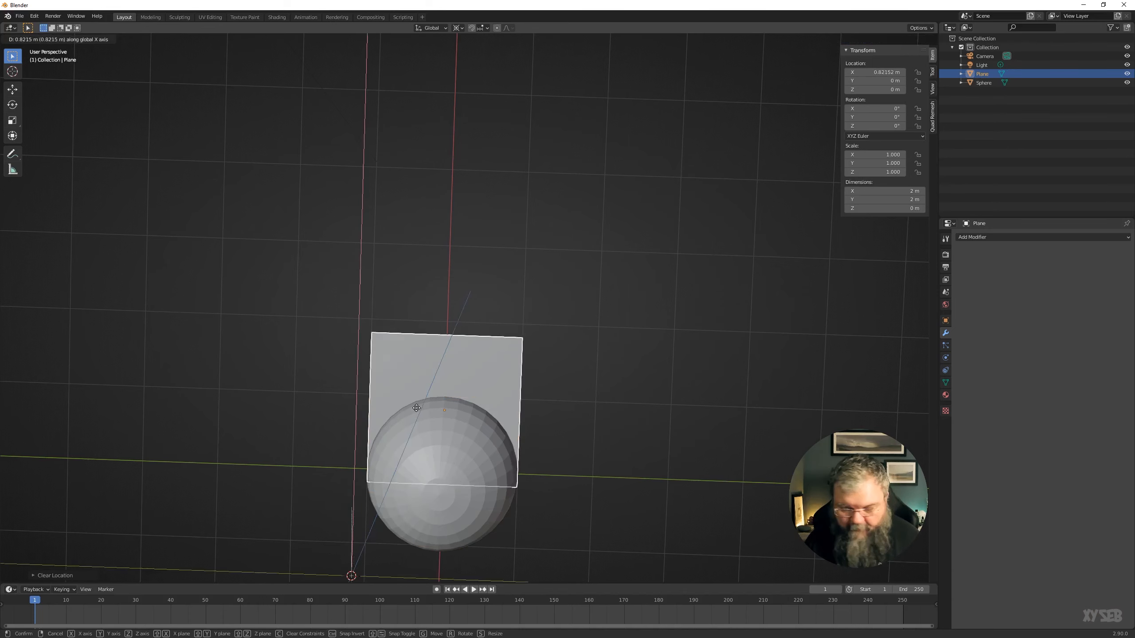
{"action": "left_click", "coordinate": [423, 254]}
- Enter Edit Mode on the plane, select all its geometry, and switch to vertex selection
{"action": "key", "text": "Tab"}
{"action": "key", "text": "alt+a"}
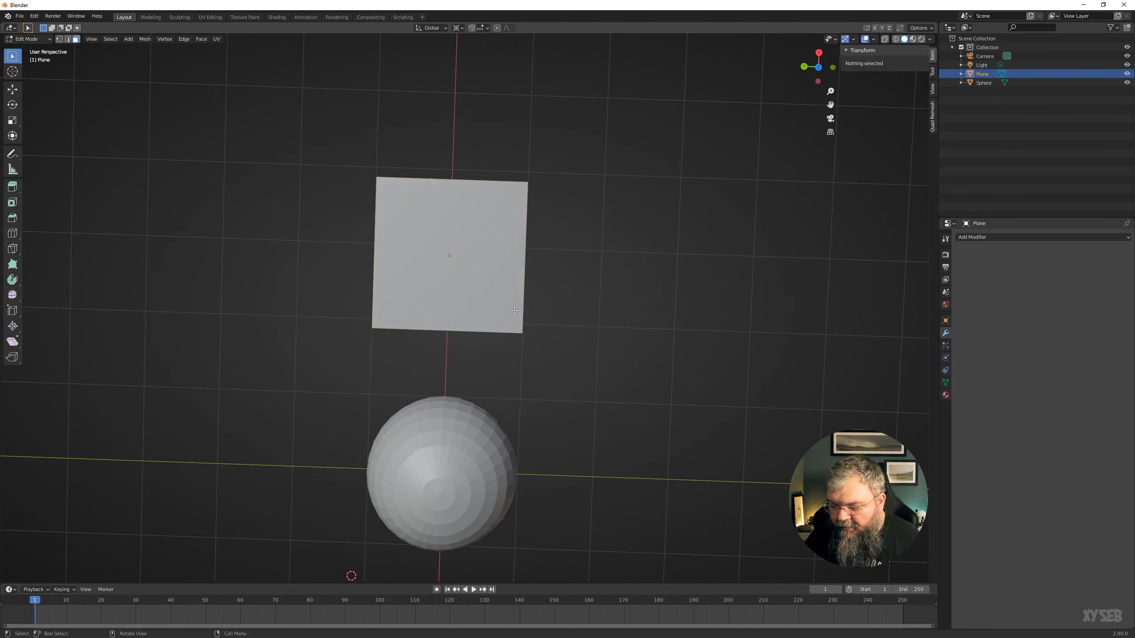
{"action": "key", "text": "a"}
{"action": "key", "text": "1"}
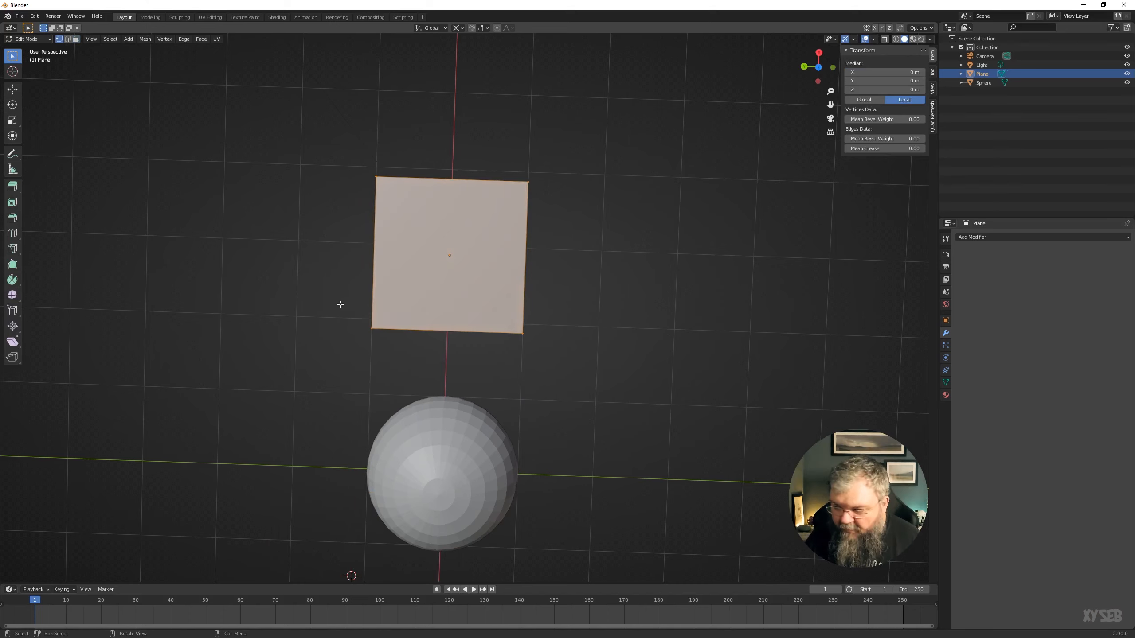
- Shrink the plane by moving its edge nearest the sphere about 1.4 m along X and one side edge about 1.5 m along Y
{"action": "left_click_drag", "start_coordinate": [339, 306], "coordinate": [496, 398]}
{"action": "key", "text": "g"}
{"action": "key", "text": "x"}
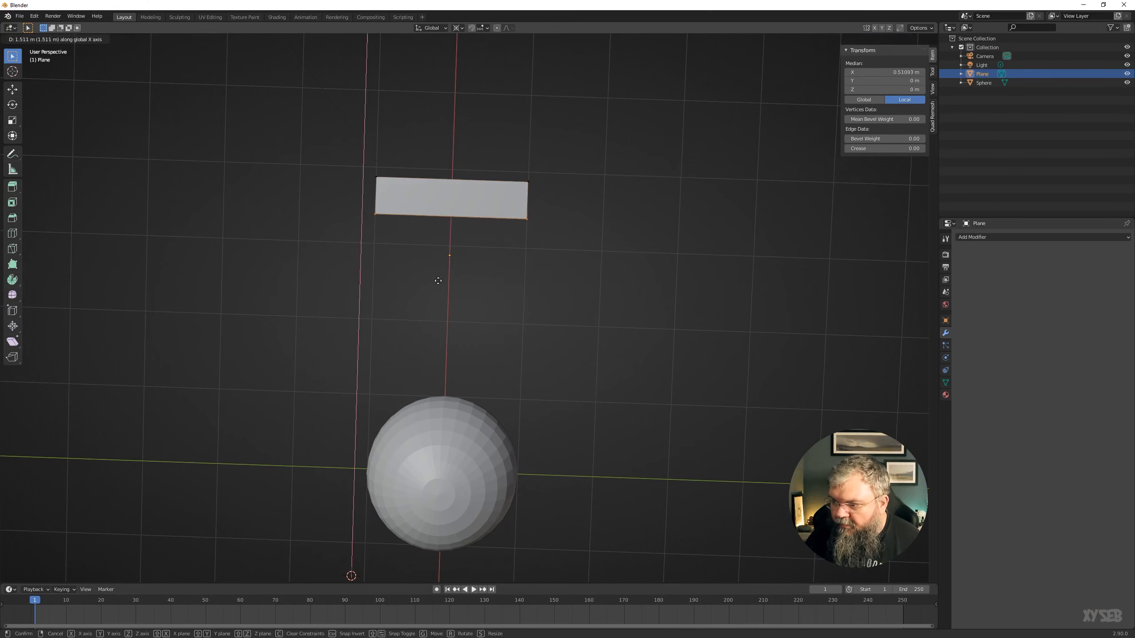
{"action": "left_click", "coordinate": [475, 286]}
{"action": "left_click_drag", "start_coordinate": [502, 151], "coordinate": [567, 275]}
{"action": "key", "text": "g"}
{"action": "key", "text": "y"}
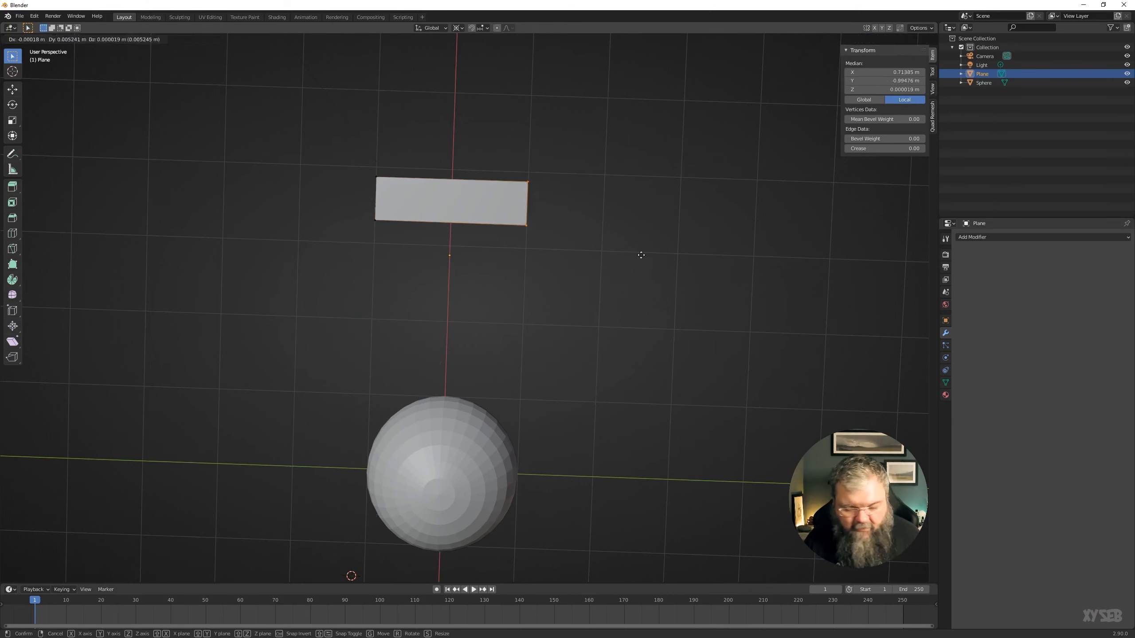
{"action": "left_click", "coordinate": [523, 257]}
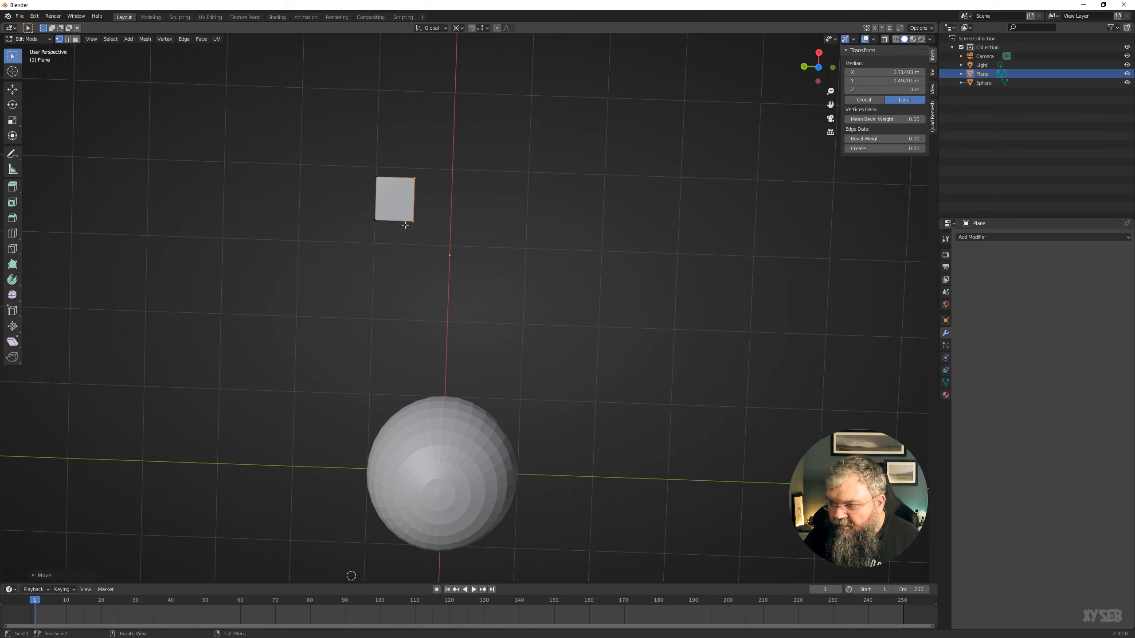
- Extrude the plane's selected side edge to the cursor twelve times, forming a winding S-shaped strip of faces that ends near the sphere
{"action": "right_click", "coordinate": [464, 214], "text": "ctrl"}
{"action": "right_click", "coordinate": [502, 249], "text": "ctrl"}
{"action": "right_click", "coordinate": [491, 298], "text": "ctrl"}
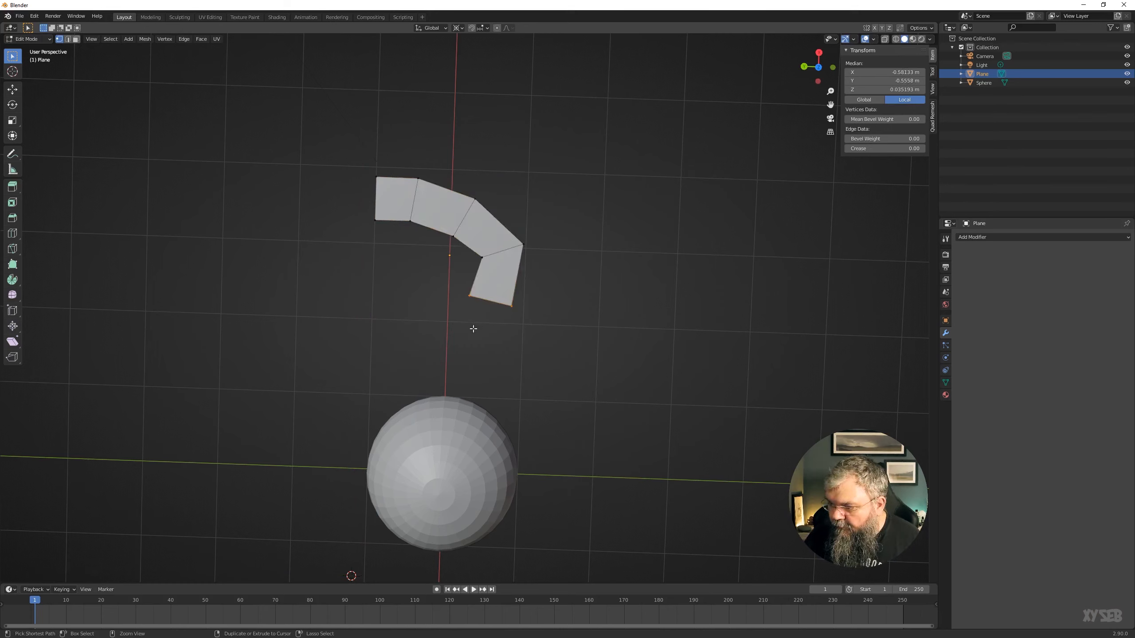
{"action": "right_click", "coordinate": [457, 332], "text": "ctrl"}
{"action": "right_click", "coordinate": [403, 323], "text": "ctrl"}
{"action": "right_click", "coordinate": [329, 307], "text": "ctrl"}
{"action": "right_click", "coordinate": [278, 315], "text": "ctrl"}
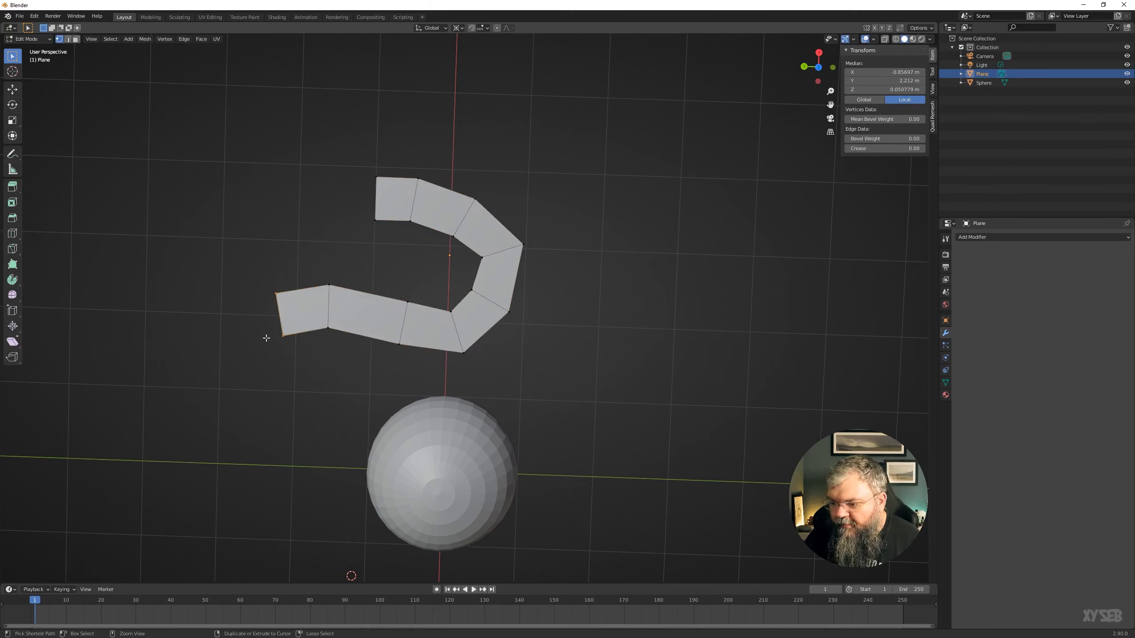
{"action": "right_click", "coordinate": [265, 340], "text": "ctrl"}
{"action": "right_click", "coordinate": [268, 395], "text": "ctrl"}
{"action": "right_click", "coordinate": [313, 415], "text": "ctrl"}
{"action": "right_click", "coordinate": [364, 400], "text": "ctrl"}
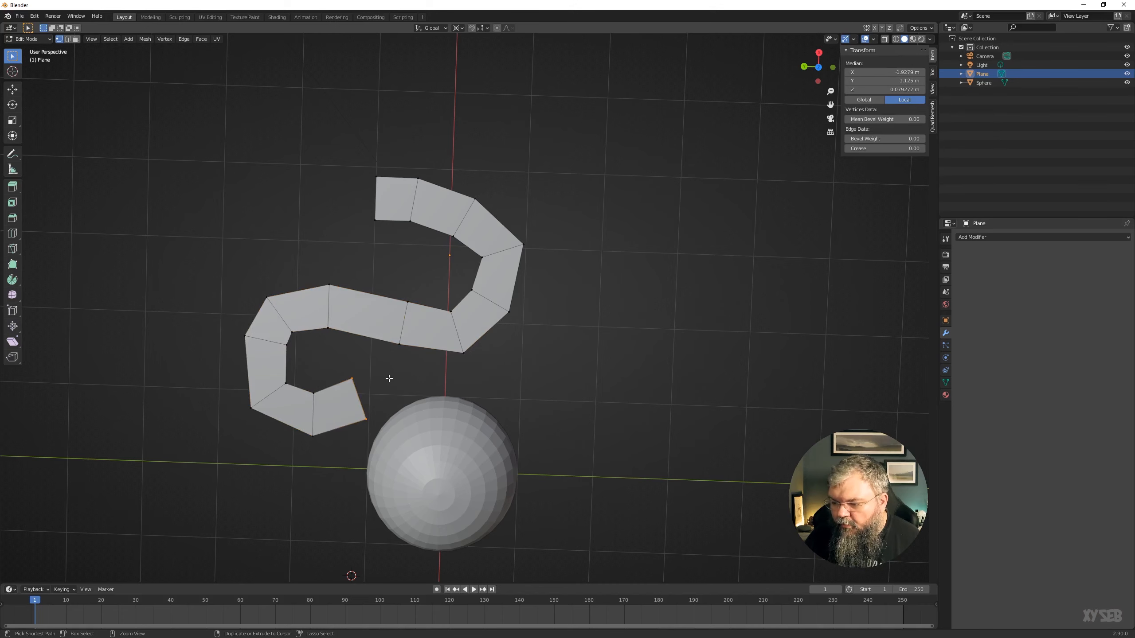
{"action": "right_click", "coordinate": [392, 370], "text": "ctrl"}
- Return to Object Mode and delete the extruded plane
{"action": "middle_click_drag", "start_coordinate": [392, 370], "coordinate": [252, 304]}
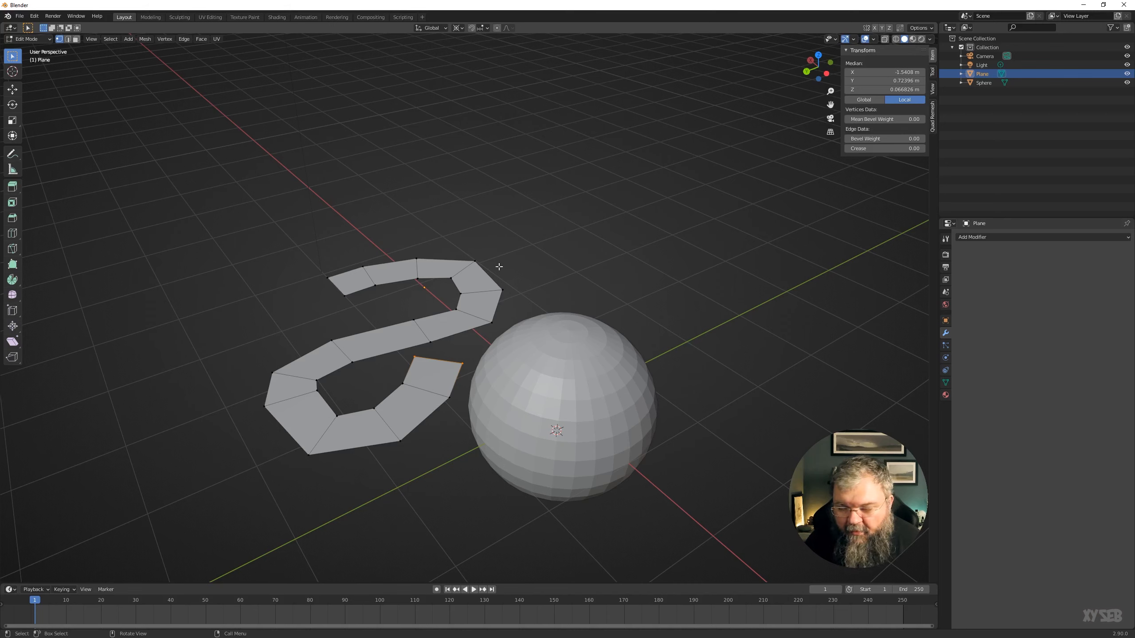
{"action": "key", "text": "Tab"}
{"action": "key", "text": "Delete"}
- Select the sphere, enter Edit Mode on it, and deselect all its geometry
{"action": "left_click", "coordinate": [608, 438]}
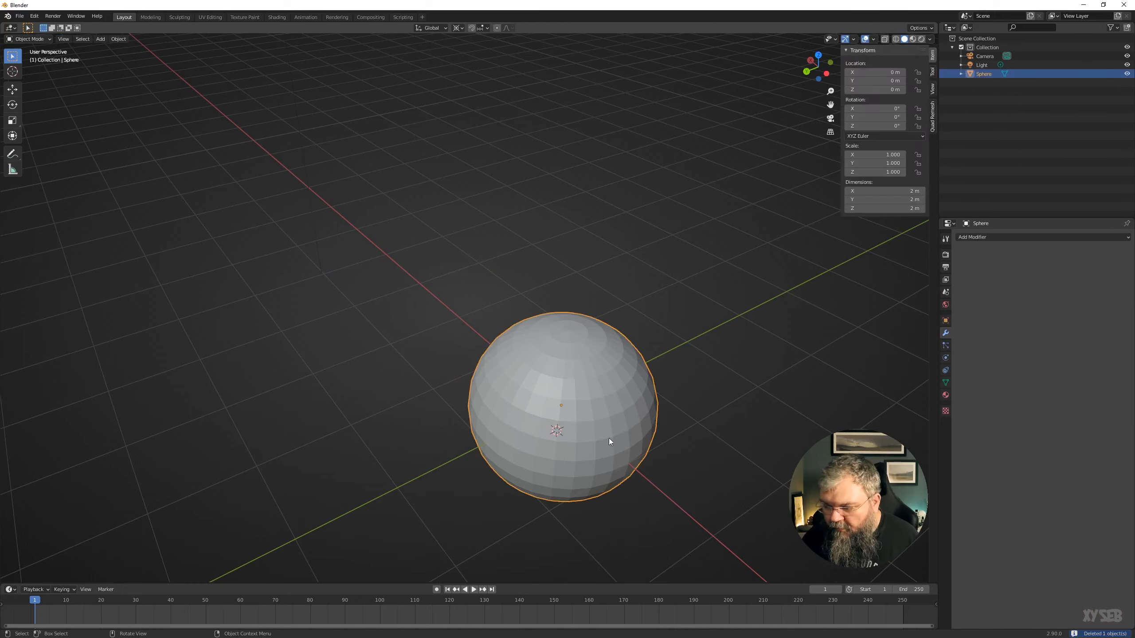
{"action": "middle_click_drag", "start_coordinate": [608, 438], "coordinate": [438, 343]}
{"action": "key", "text": "Tab"}
{"action": "key", "text": "alt+a"}
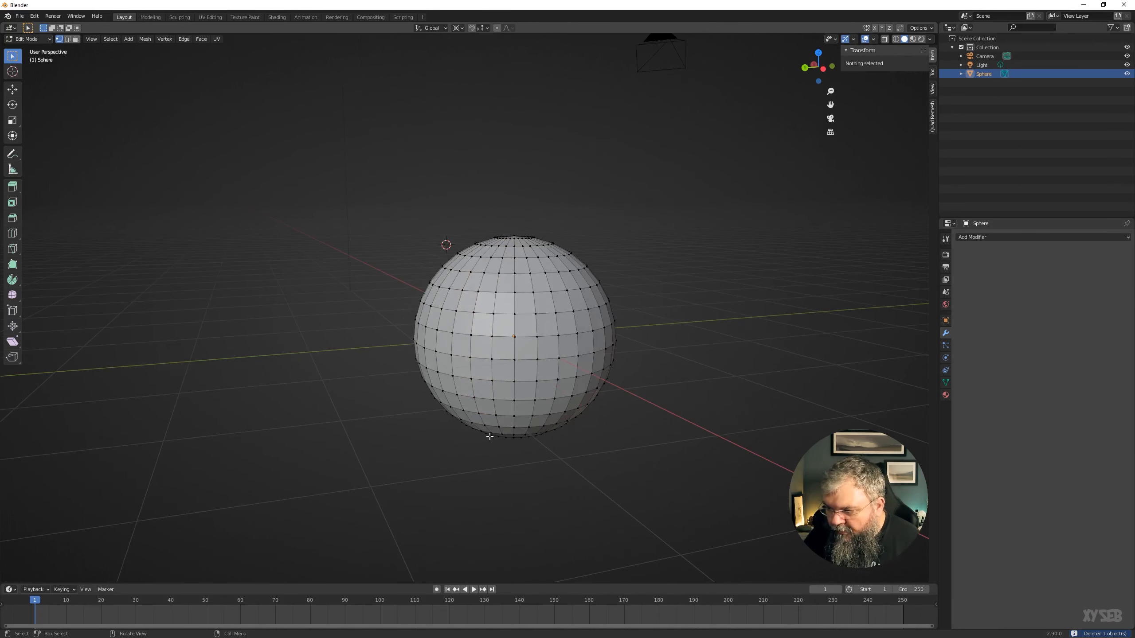
- Select a row of neighbouring vertices one by one along the horizontal ring just above the sphere's equator
{"action": "scroll", "coordinate": [492, 458], "scroll_direction": "up", "scroll_amount": 3}
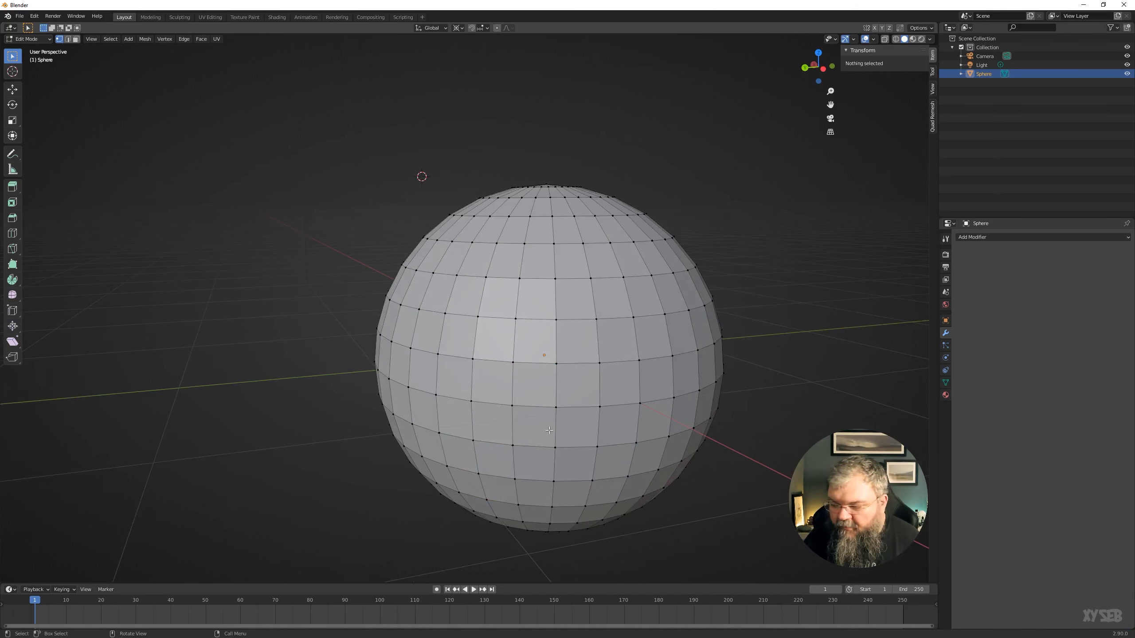
{"action": "middle_click_drag", "start_coordinate": [549, 430], "coordinate": [542, 422]}
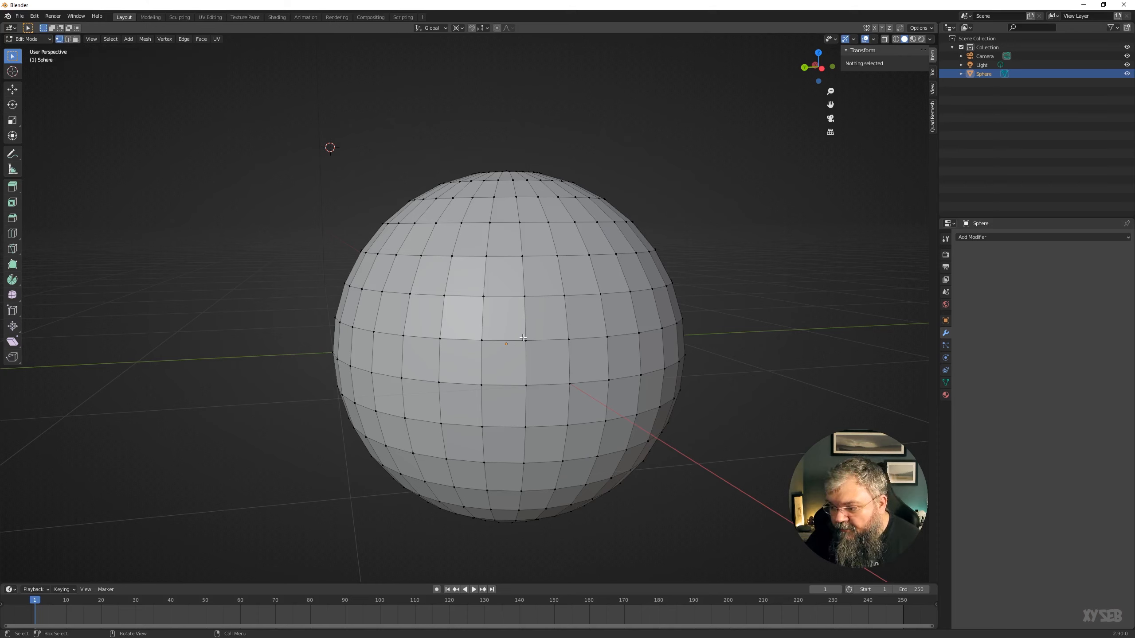
{"action": "left_click", "coordinate": [403, 335]}
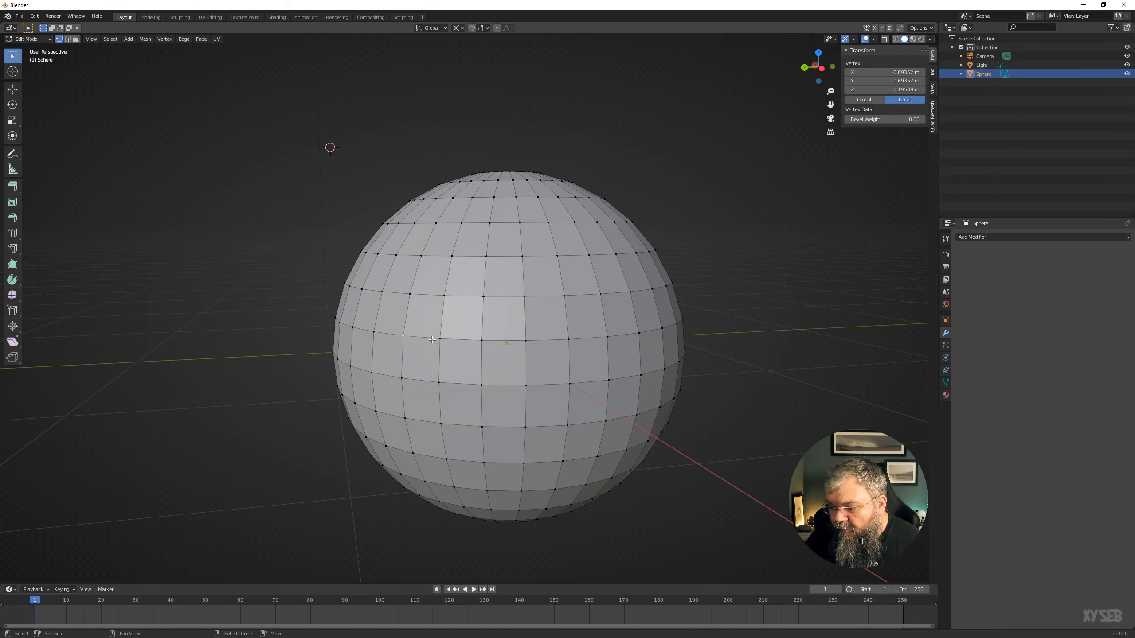
{"action": "left_click", "coordinate": [440, 339], "text": "shift"}
{"action": "left_click", "coordinate": [482, 340], "text": "shift"}
{"action": "left_click", "coordinate": [525, 341], "text": "shift"}
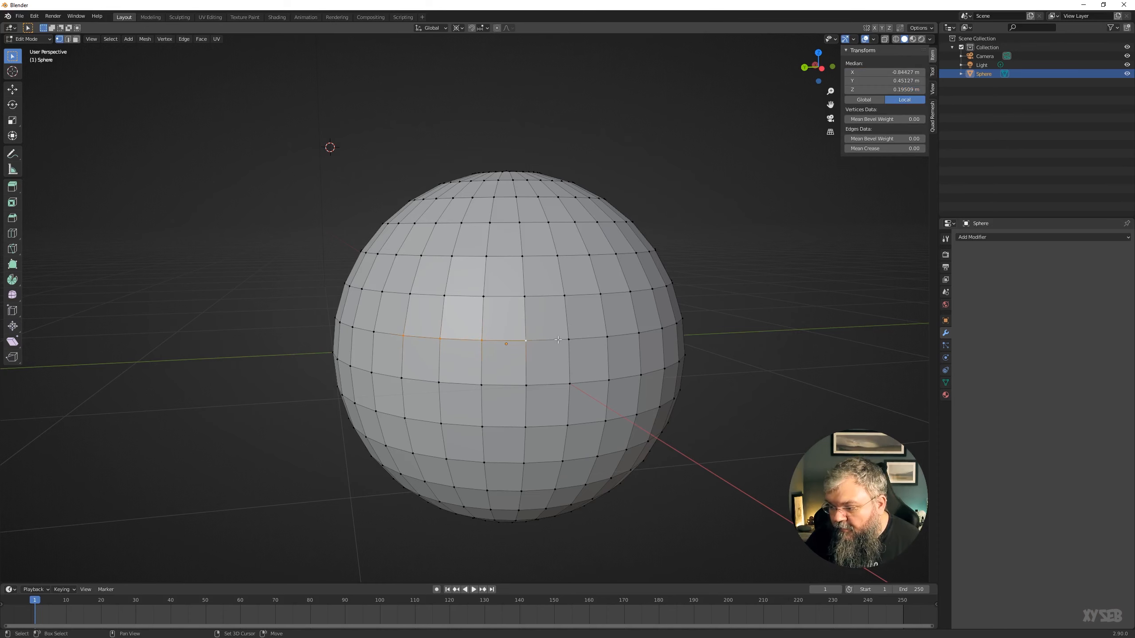
{"action": "left_click", "coordinate": [606, 336], "text": "shift"}
- Select the complete horizontal vertex loop just above the sphere's equator, and replace it with a horizontal loop two rings higher
{"action": "middle_click_drag", "start_coordinate": [606, 336], "coordinate": [217, 305]}
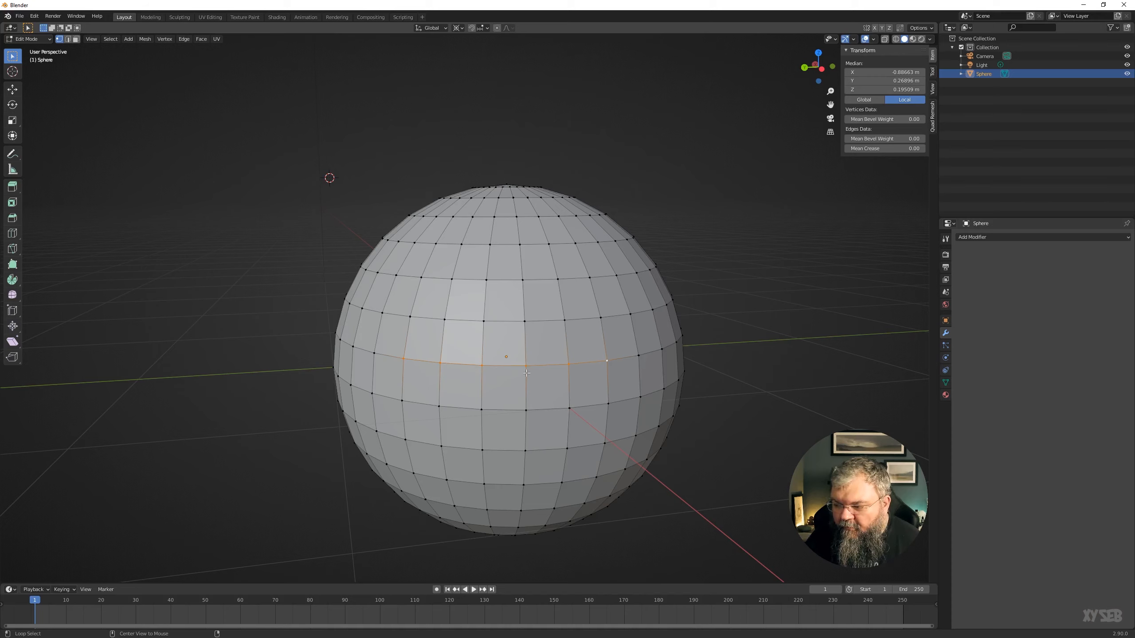
{"action": "left_click", "coordinate": [548, 366], "text": "alt"}
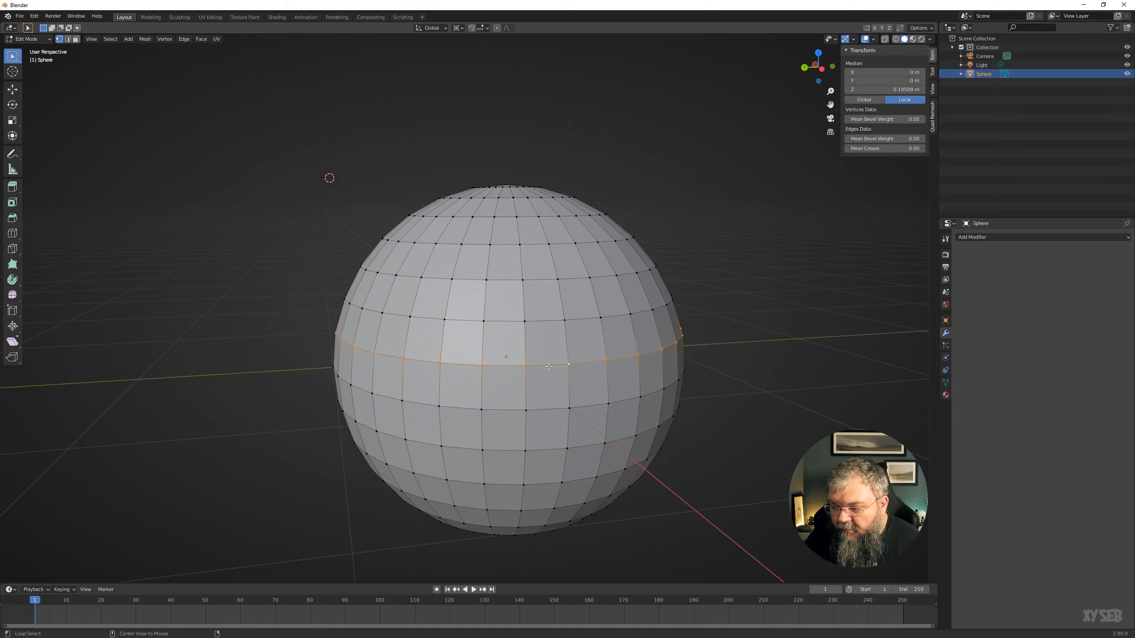
{"action": "middle_click_drag", "start_coordinate": [548, 366], "coordinate": [494, 355]}
{"action": "scroll", "coordinate": [489, 355], "scroll_direction": "down", "scroll_amount": 3}
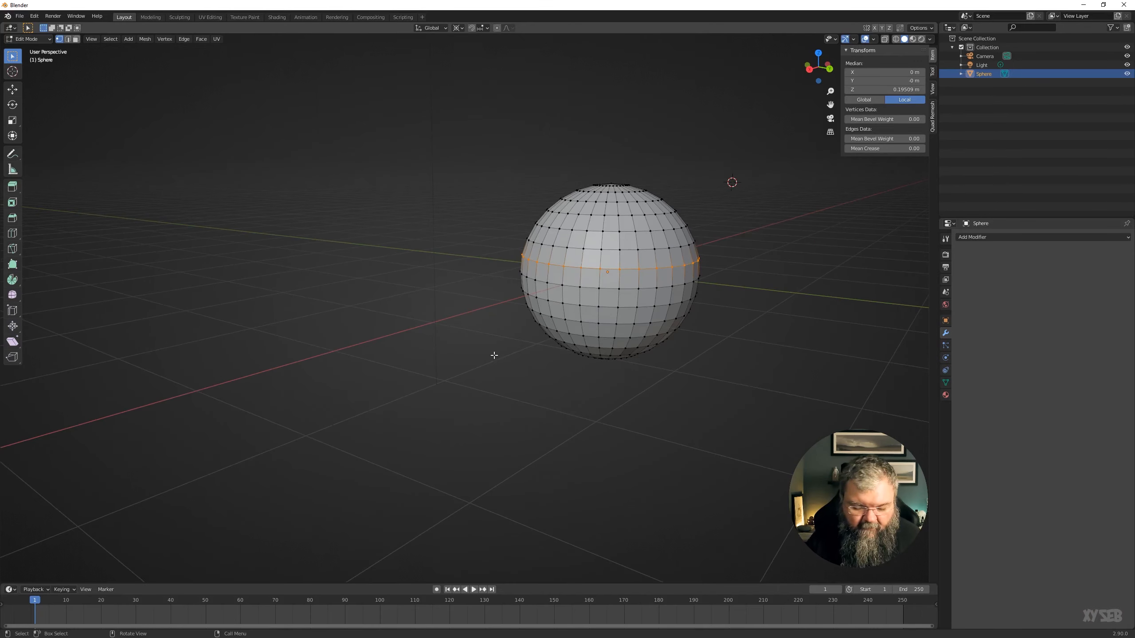
{"action": "key", "text": "KP_Decimal"}
{"action": "middle_click_drag", "start_coordinate": [715, 403], "coordinate": [402, 393]}
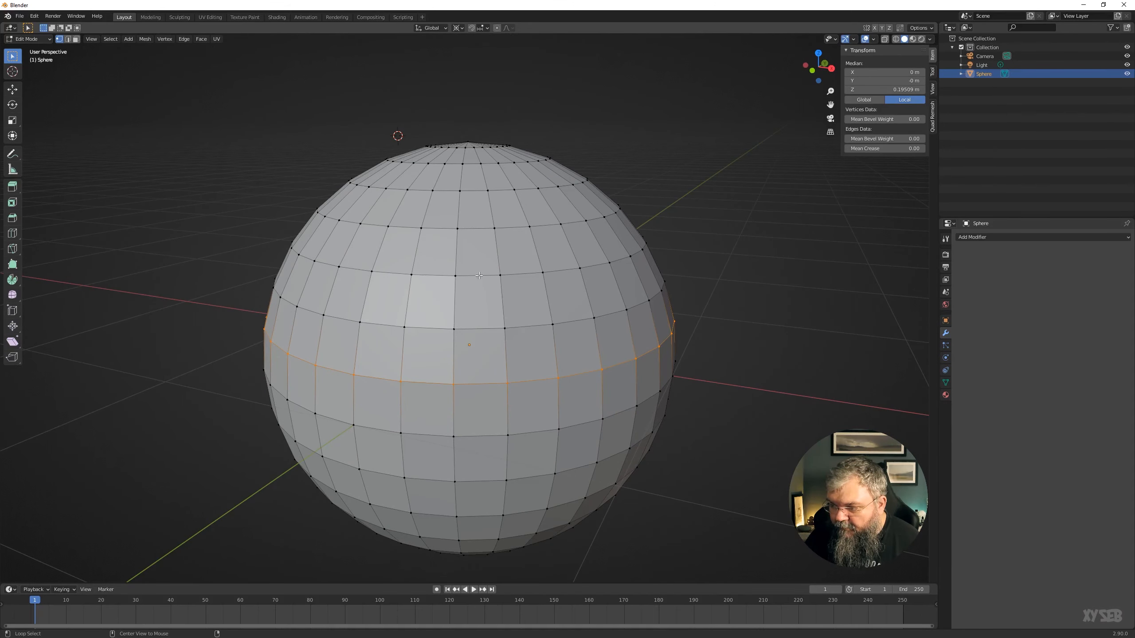
{"action": "left_click", "coordinate": [479, 274], "text": "alt"}
- Select a vertical vertex loop running between the sphere's poles, and extend the selection with the matching loop on the opposite side
{"action": "middle_click_drag", "start_coordinate": [512, 341], "coordinate": [475, 319]}
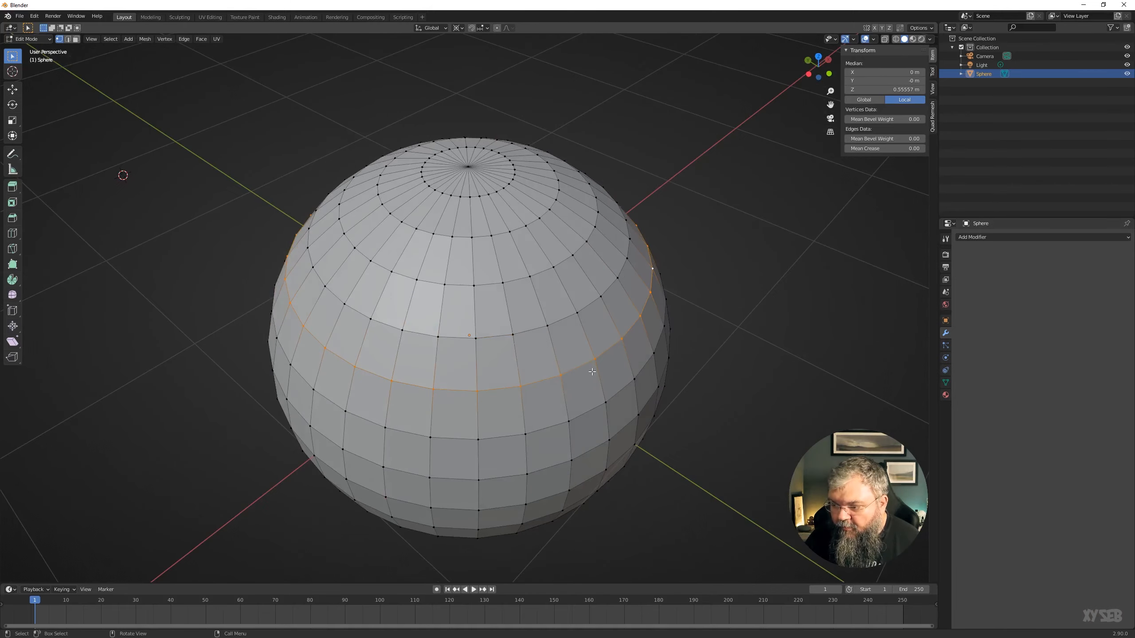
{"action": "left_click", "coordinate": [474, 319], "text": "alt"}
{"action": "middle_click_drag", "start_coordinate": [548, 438], "coordinate": [542, 471]}
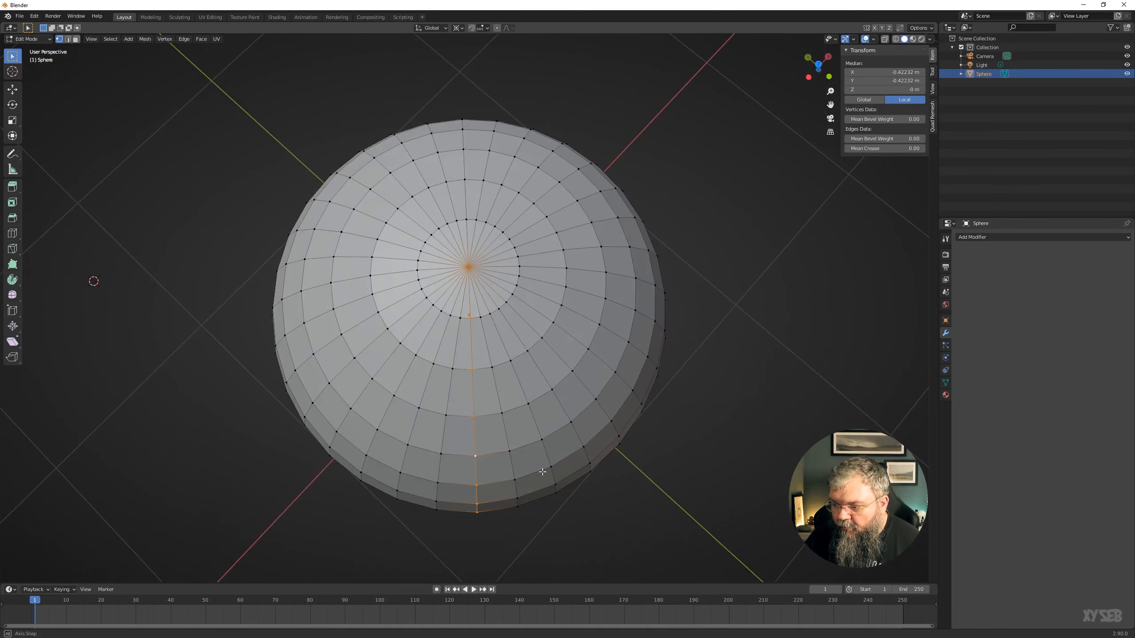
{"action": "scroll", "coordinate": [461, 271], "scroll_direction": "up", "scroll_amount": 5}
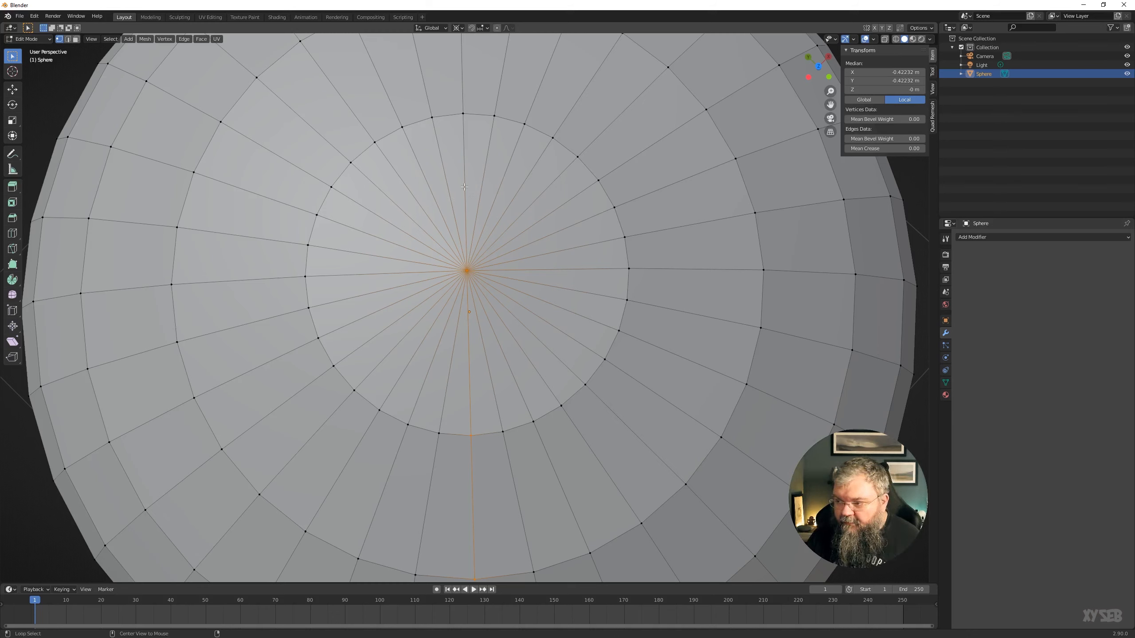
{"action": "left_click", "coordinate": [463, 158], "text": "alt"}
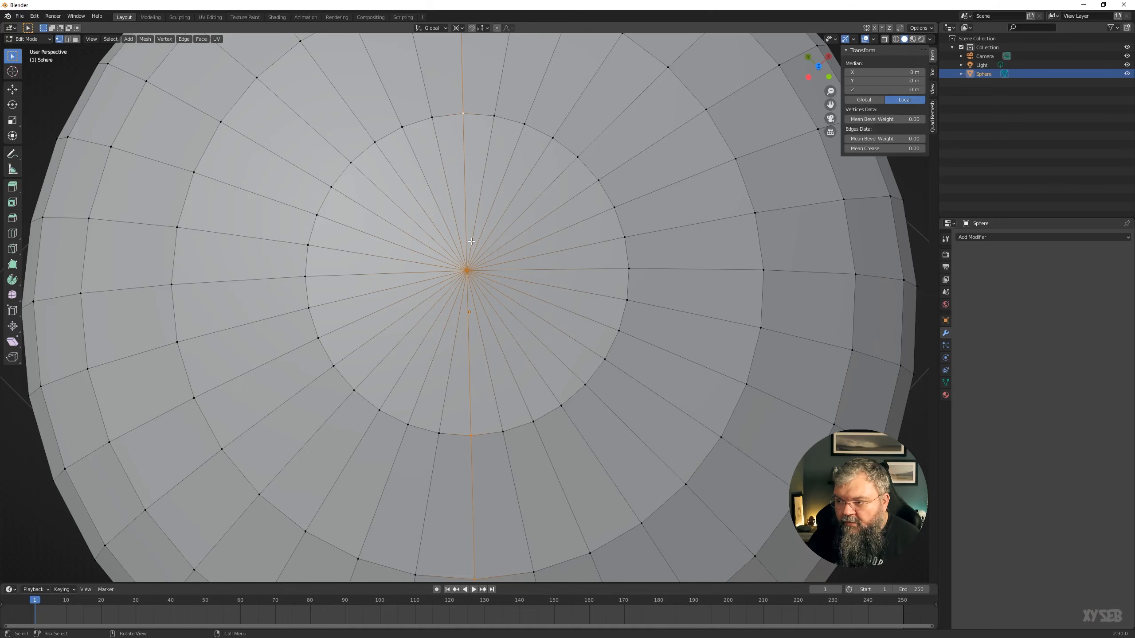
- Select six adjacent horizontal vertex loops around the sphere, forming a wide band from just below the equator to the upper part
{"action": "scroll", "coordinate": [465, 188], "scroll_direction": "down", "scroll_amount": 7}
{"action": "middle_click_drag", "start_coordinate": [464, 188], "coordinate": [460, 297]}
{"action": "left_click", "coordinate": [465, 338], "text": "alt"}
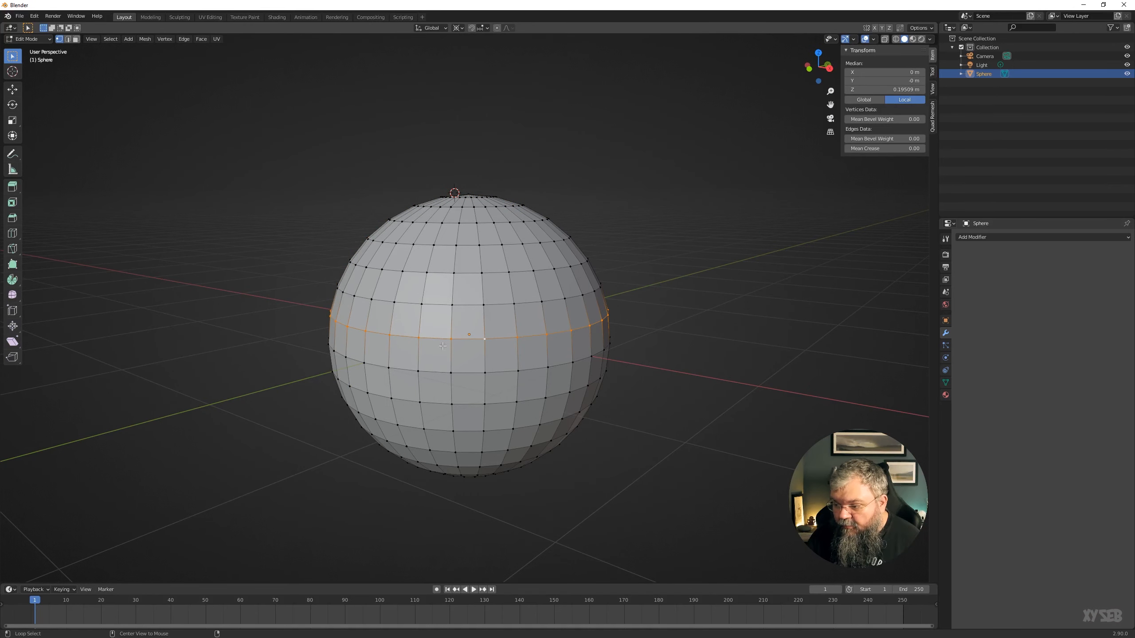
{"action": "left_click", "coordinate": [469, 303], "text": "alt+shift"}
{"action": "left_click", "coordinate": [472, 275], "text": "alt+shift"}
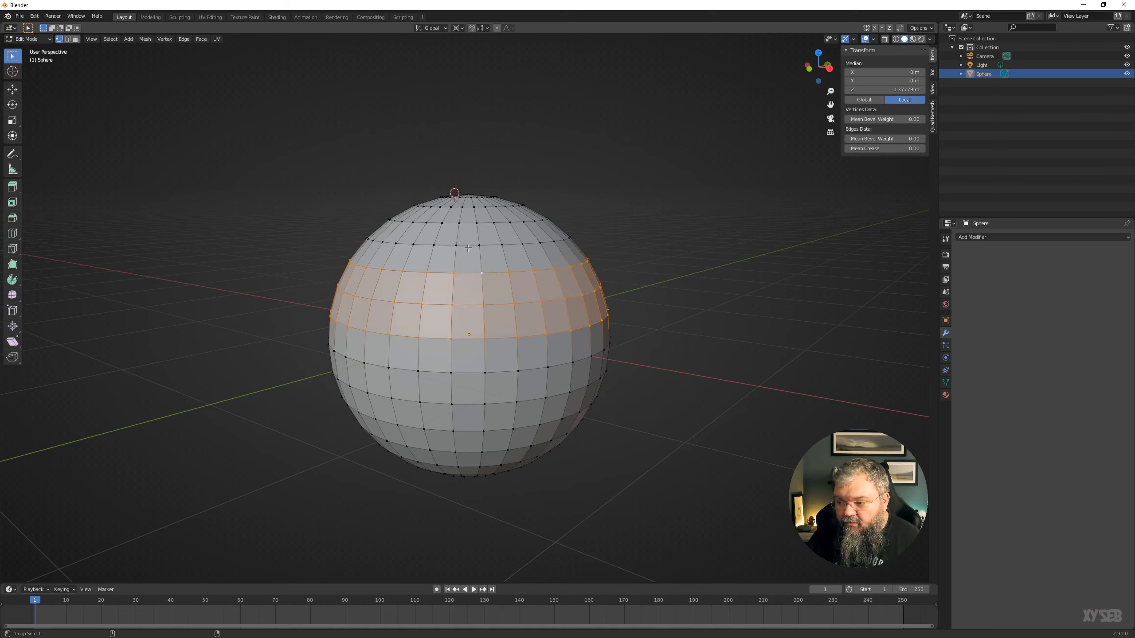
{"action": "left_click", "coordinate": [468, 247], "text": "alt+shift"}
{"action": "left_click", "coordinate": [472, 370], "text": "alt+shift"}
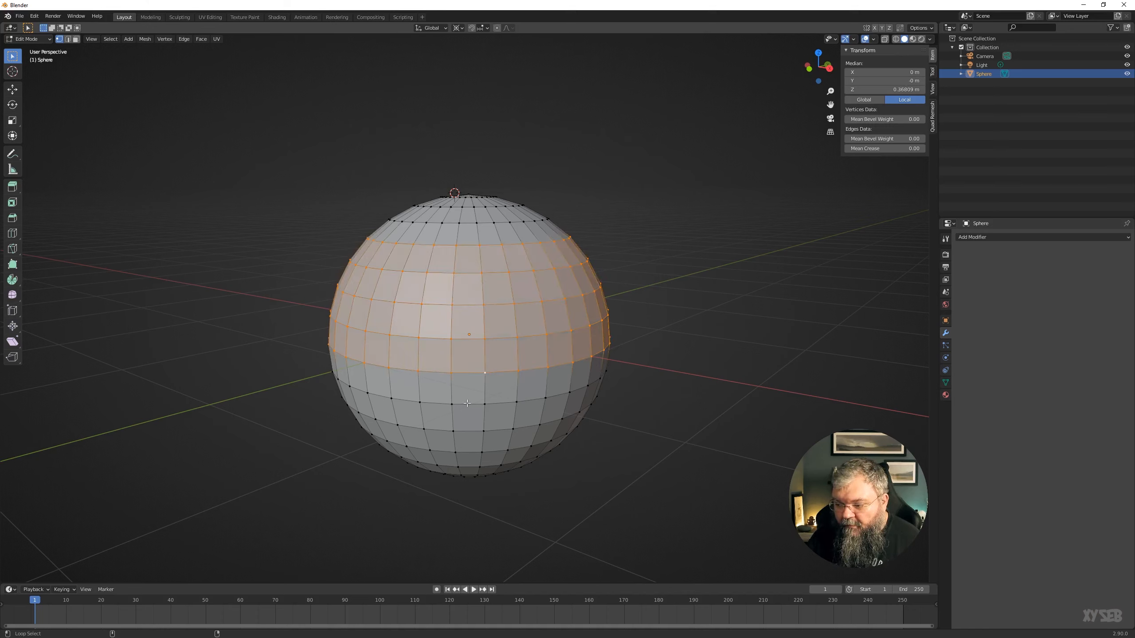
{"action": "left_click", "coordinate": [468, 405], "text": "alt+shift"}
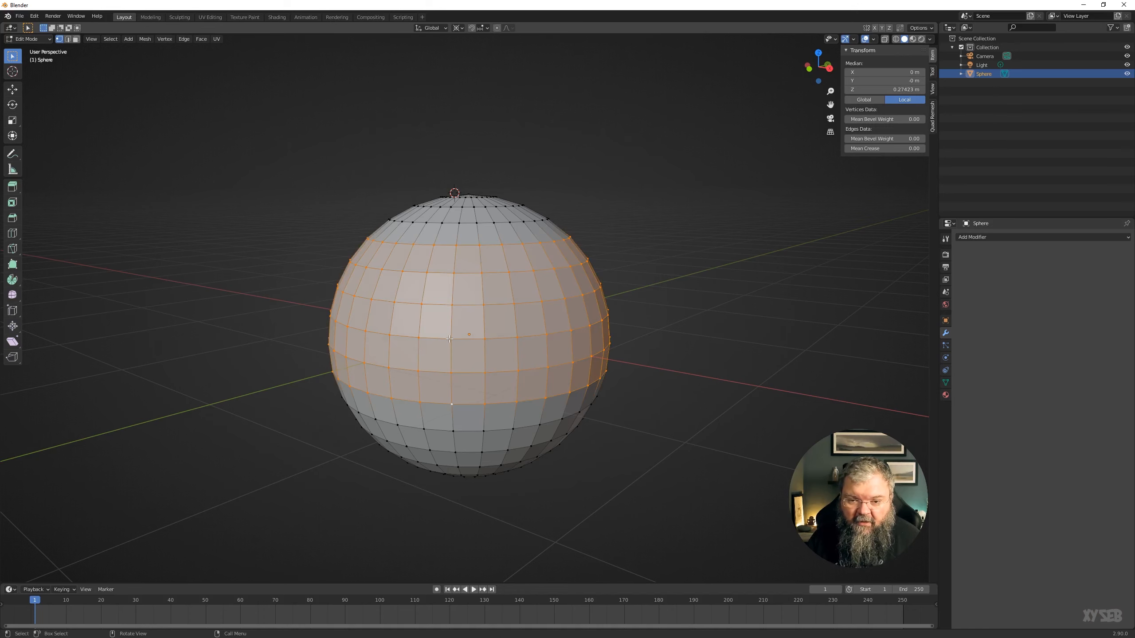
- Switch to edge selection and select five adjacent horizontal edge loops around the sphere's middle plus two neighbouring vertical edge loops
{"action": "mouse_move", "coordinate": [464, 351]}
{"action": "middle_mouse_down"}
{"action": "mouse_move", "coordinate": [448, 371]}
{"action": "mouse_move", "coordinate": [461, 345]}
{"action": "middle_mouse_up"}
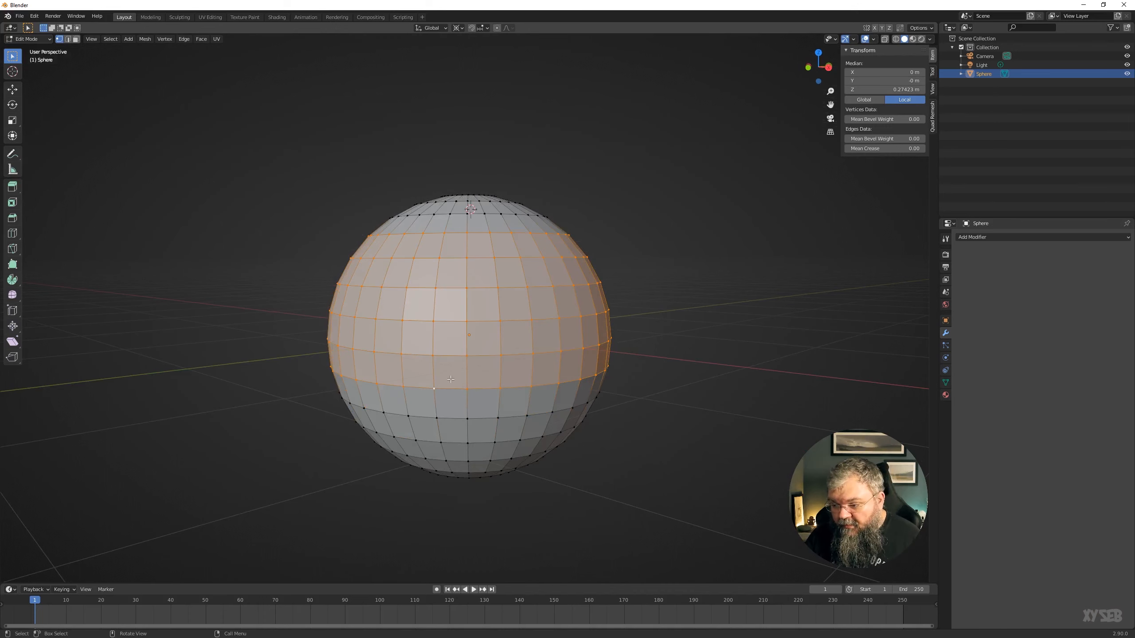
{"action": "scroll", "coordinate": [443, 361], "scroll_direction": "up", "scroll_amount": 2}
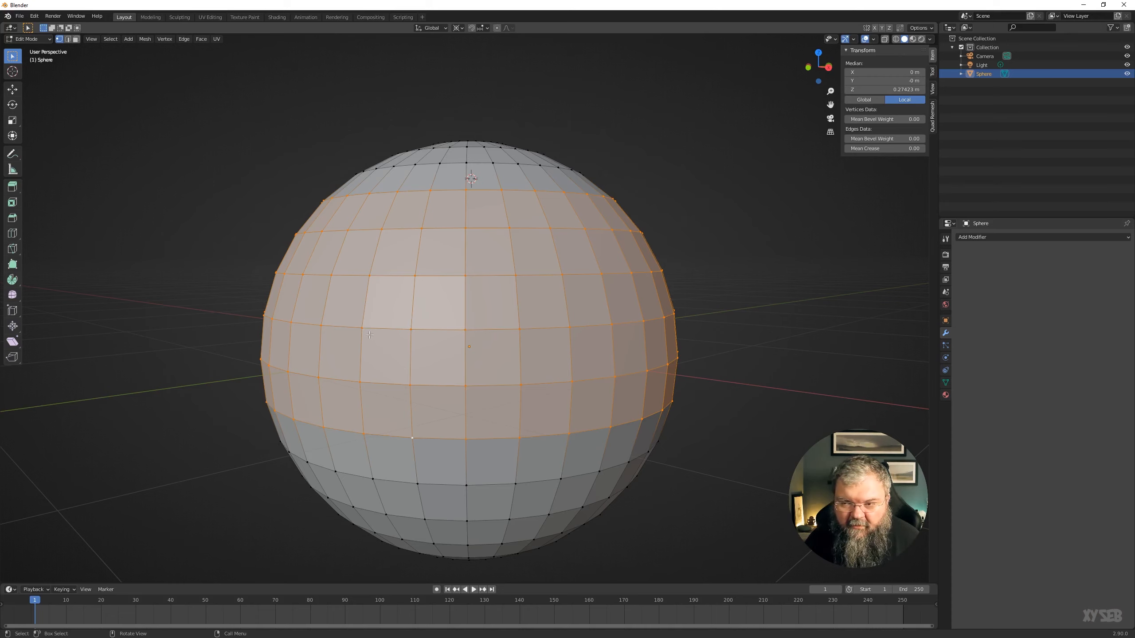
{"action": "left_click", "coordinate": [70, 39]}
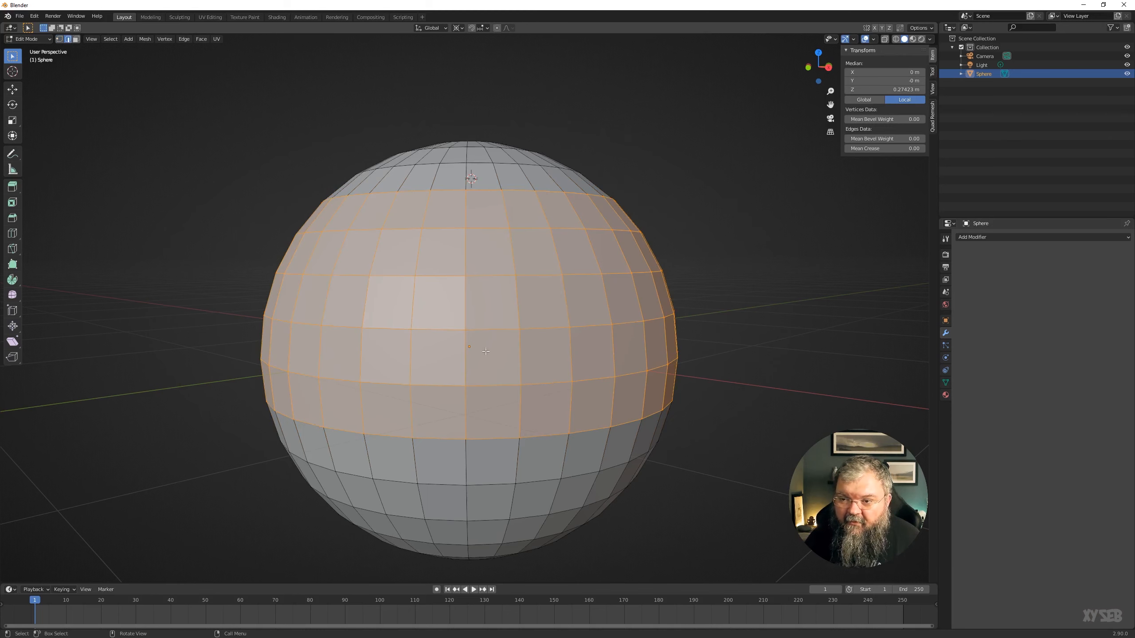
{"action": "left_click", "coordinate": [494, 438], "text": "alt"}
{"action": "left_click", "coordinate": [493, 385], "text": "alt+shift"}
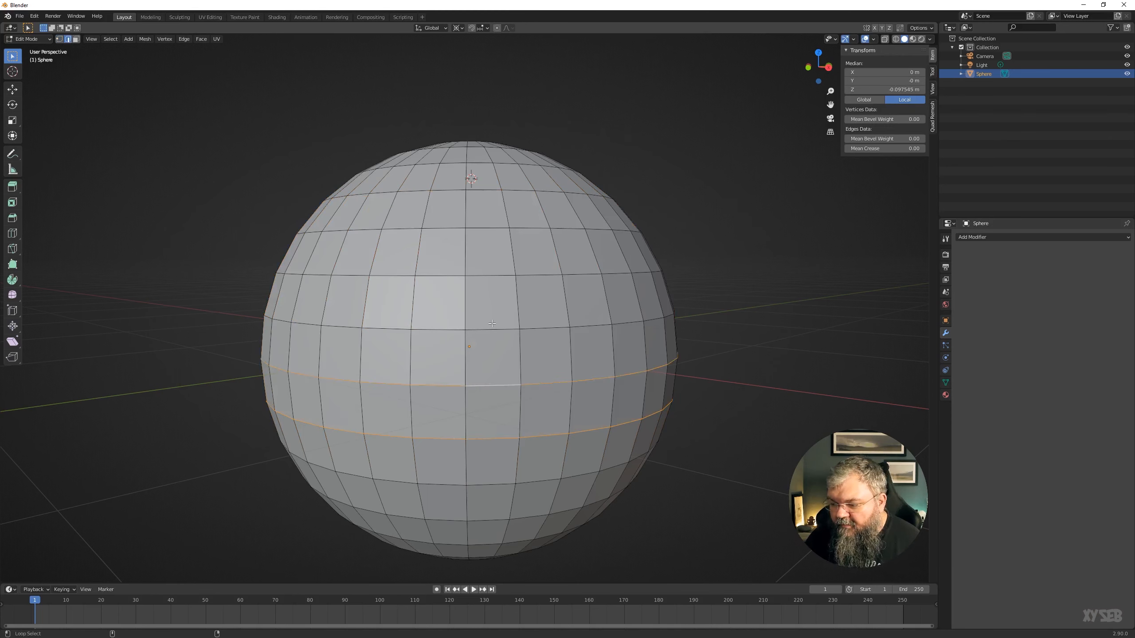
{"action": "left_click", "coordinate": [492, 327], "text": "alt+shift"}
{"action": "left_click", "coordinate": [491, 276], "text": "alt+shift"}
{"action": "left_click", "coordinate": [487, 228], "text": "alt+shift"}
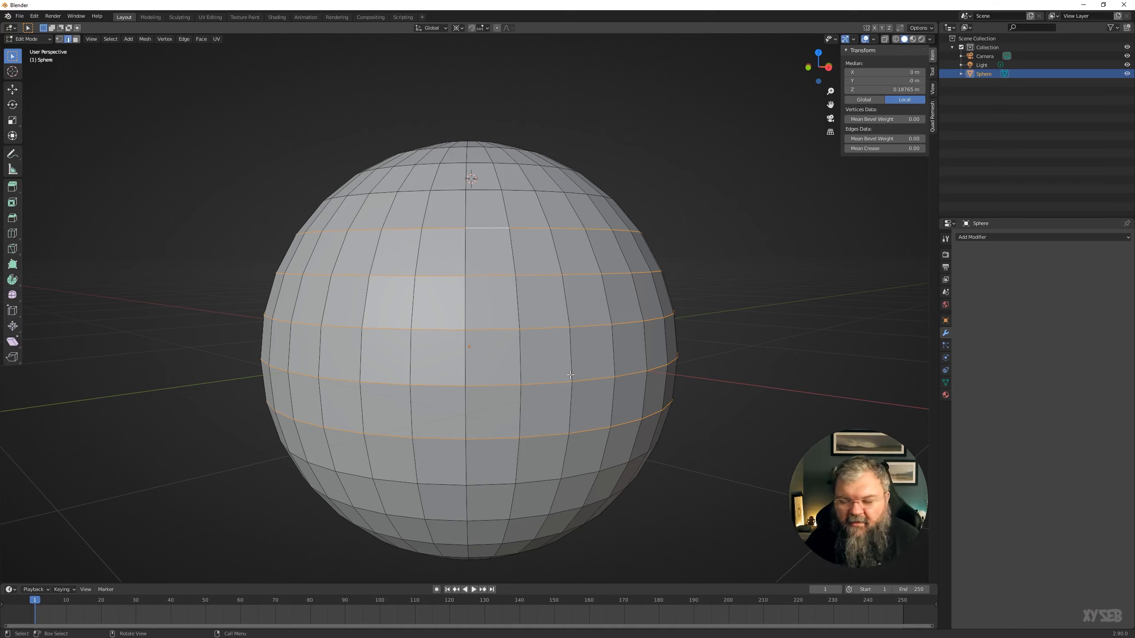
{"action": "left_click", "coordinate": [466, 358], "text": "alt+shift"}
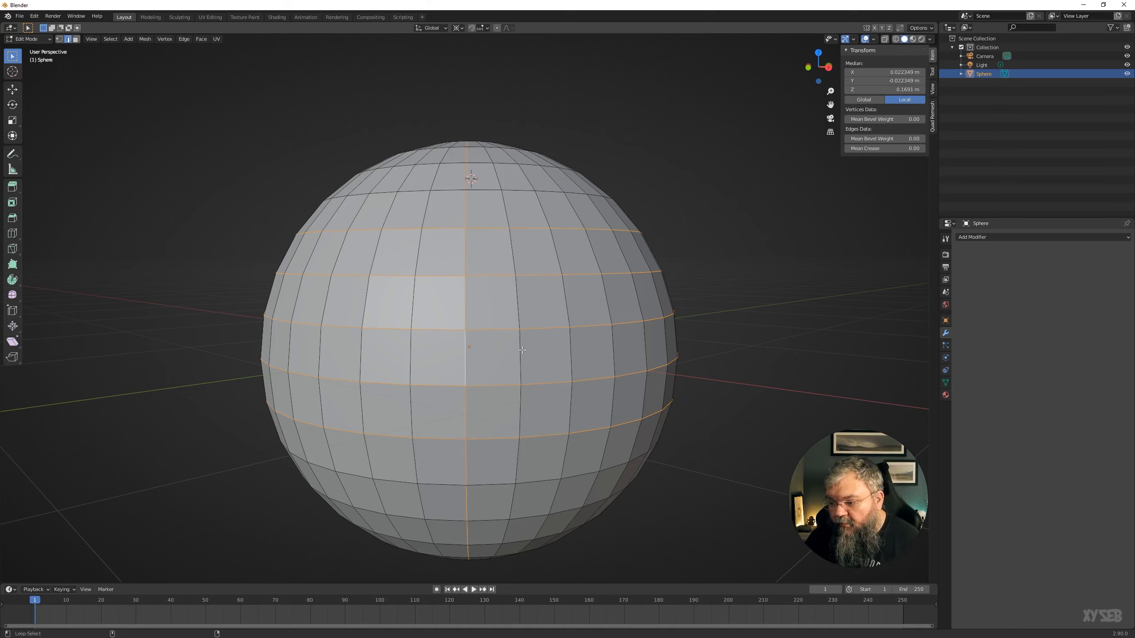
{"action": "left_click", "coordinate": [520, 358], "text": "alt+shift"}
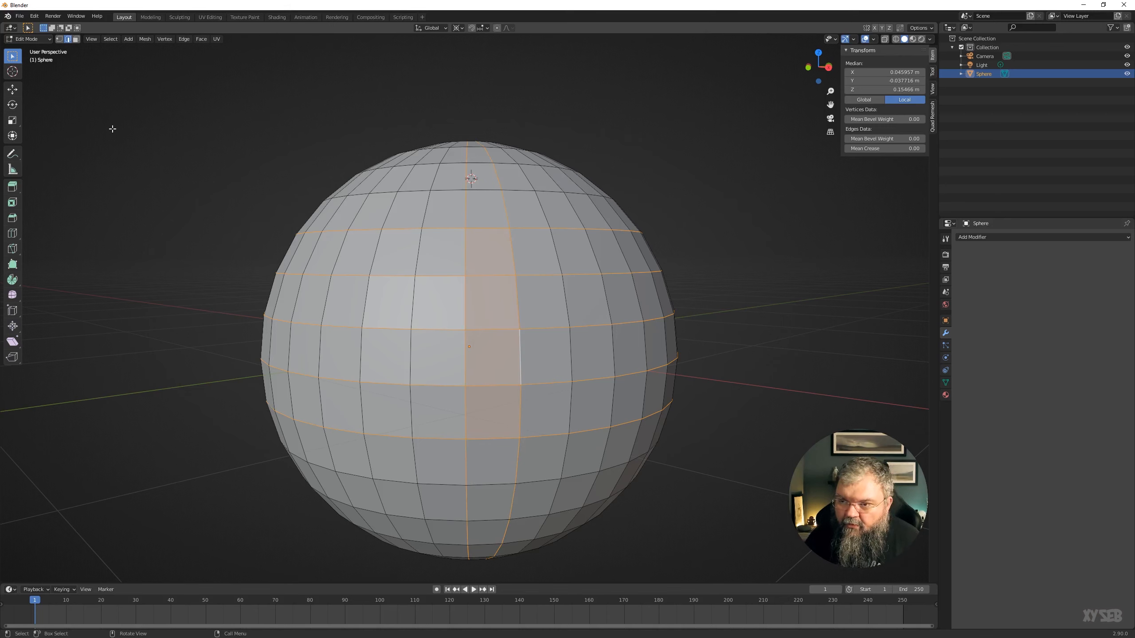
- Switch to face selection, select the horizontal face loop just below the equator, and replace it with a face loop two rows higher
{"action": "left_click", "coordinate": [75, 39]}
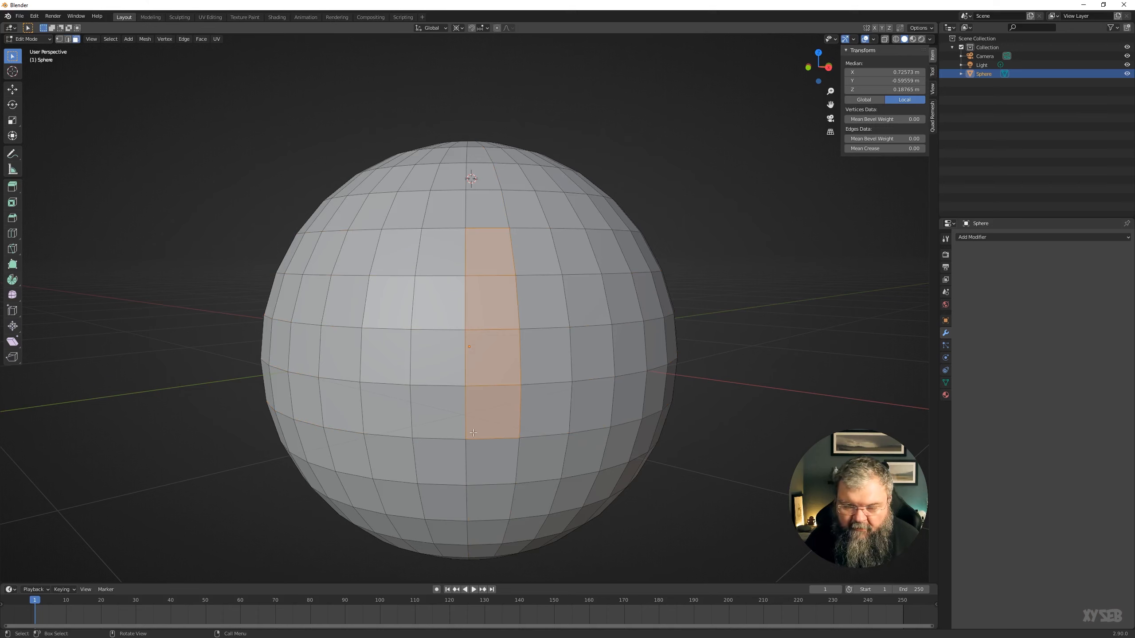
{"action": "left_click", "coordinate": [464, 411], "text": "alt"}
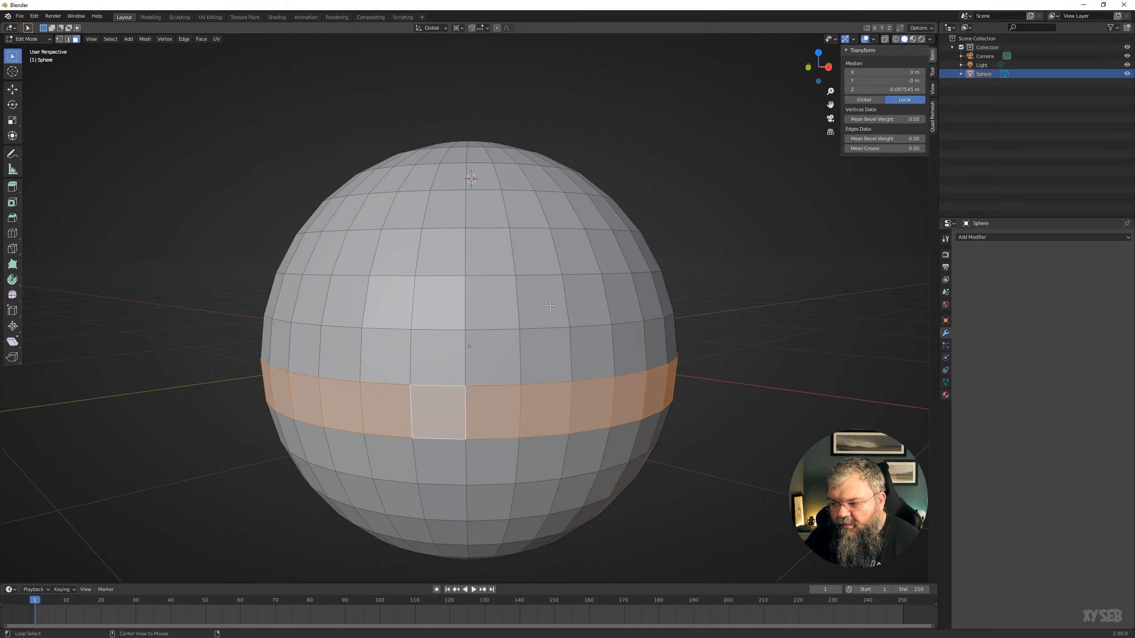
{"action": "left_click", "coordinate": [466, 301], "text": "alt"}
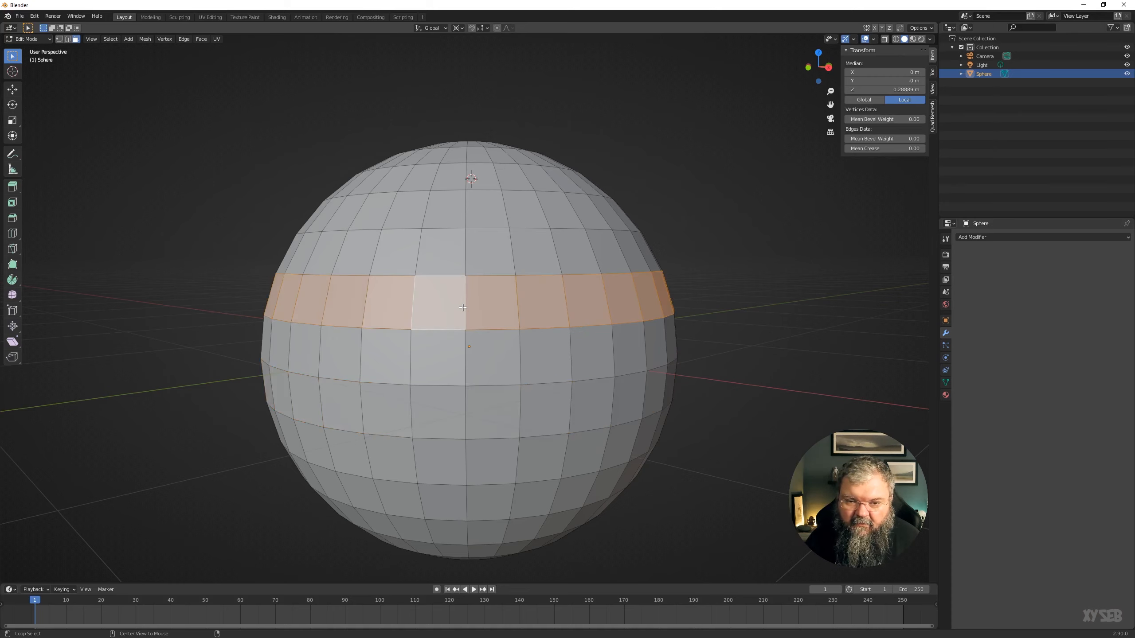
- Select the four horizontal face loops directly above the sphere's equator plus two lower ones, leaving the row just below the equator unselected
{"action": "left_click", "coordinate": [469, 400], "text": "alt"}
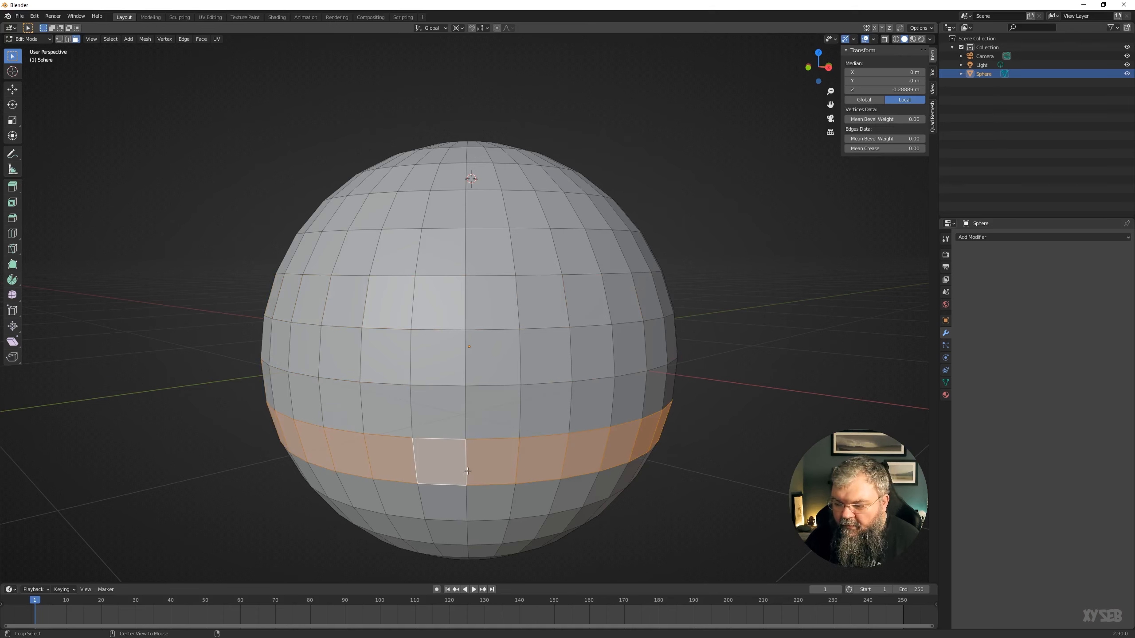
{"action": "left_click", "coordinate": [463, 358], "text": "alt"}
{"action": "left_click", "coordinate": [465, 298], "text": "alt+shift"}
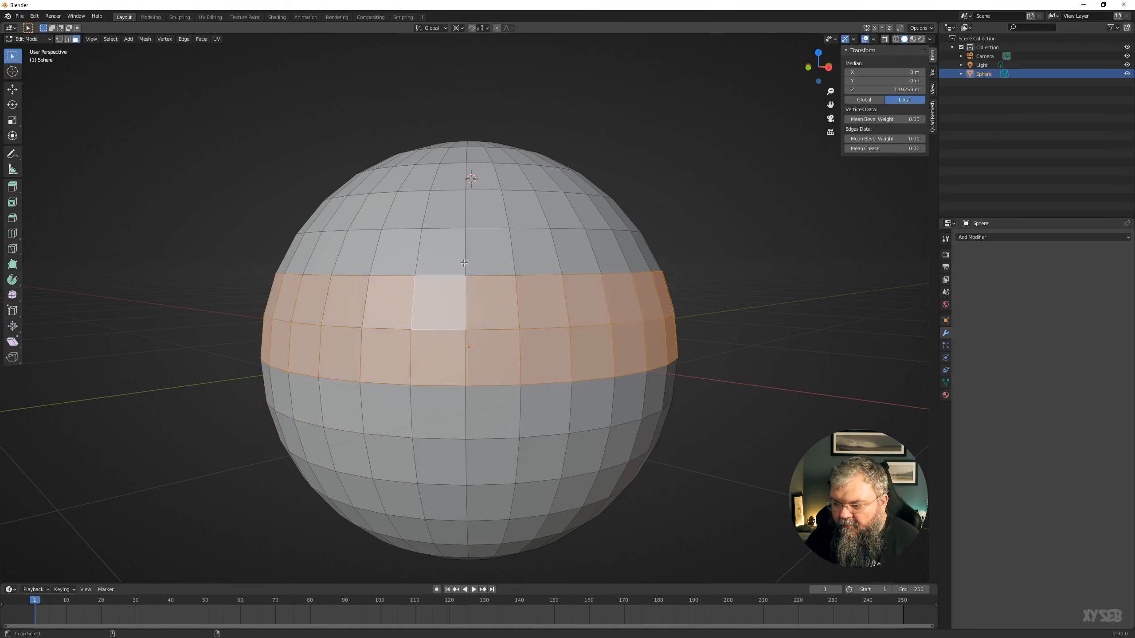
{"action": "left_click", "coordinate": [463, 253], "text": "alt+shift"}
{"action": "left_click", "coordinate": [462, 205], "text": "alt+shift"}
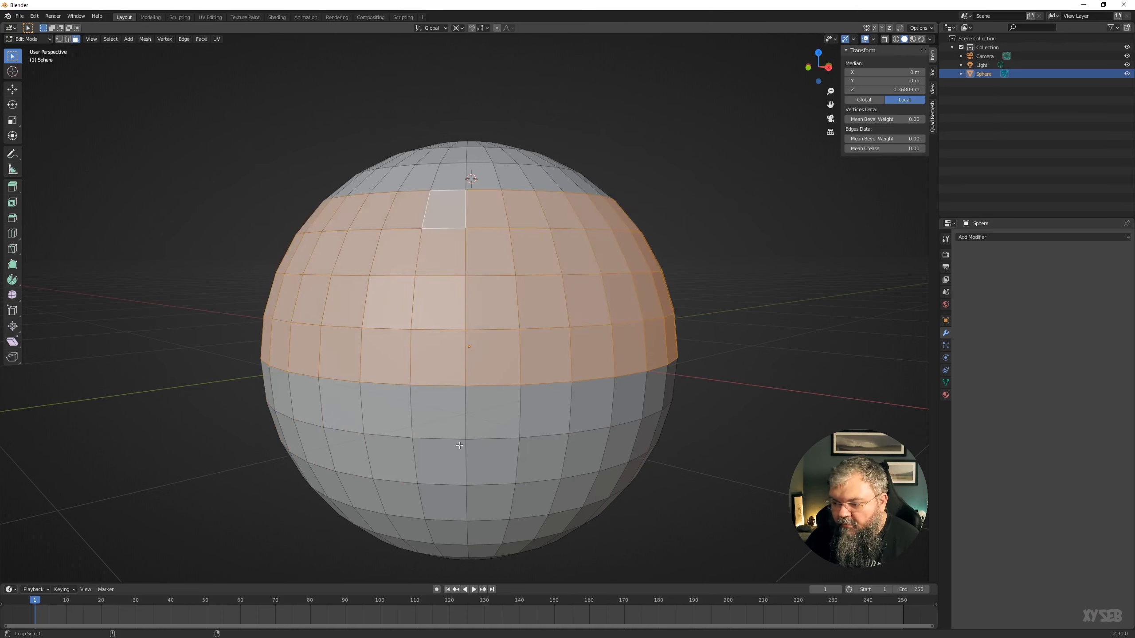
{"action": "left_click", "coordinate": [468, 465], "text": "alt+shift"}
{"action": "left_click", "coordinate": [470, 505], "text": "alt+shift"}
{"action": "middle_click_drag", "start_coordinate": [476, 544], "coordinate": [344, 360]}
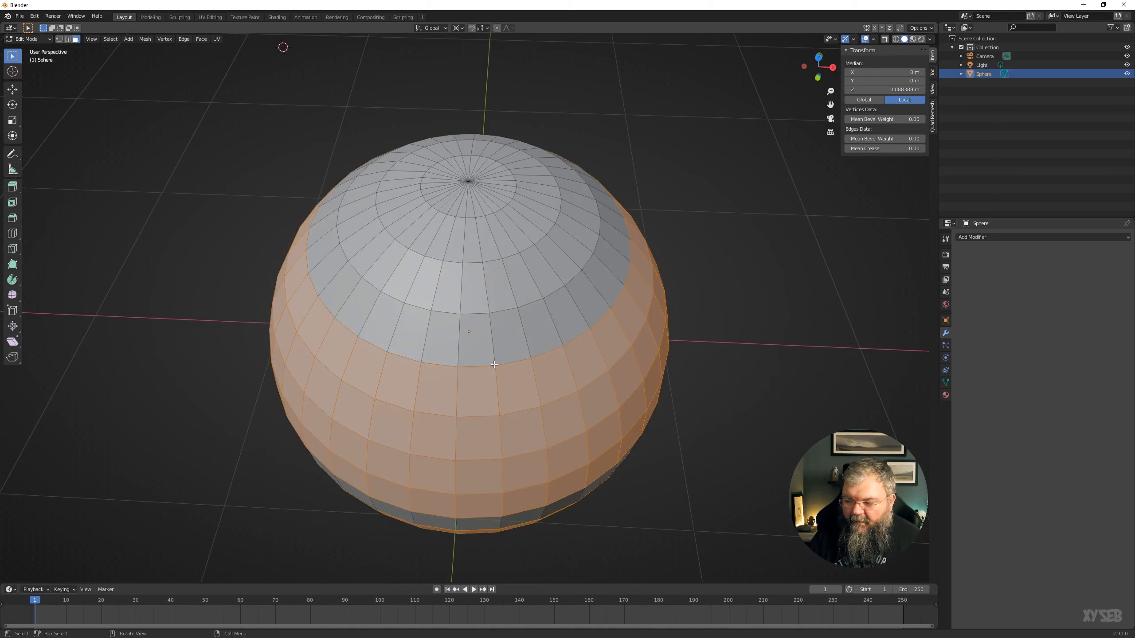
{"action": "middle_click_drag", "start_coordinate": [495, 378], "coordinate": [124, 257]}
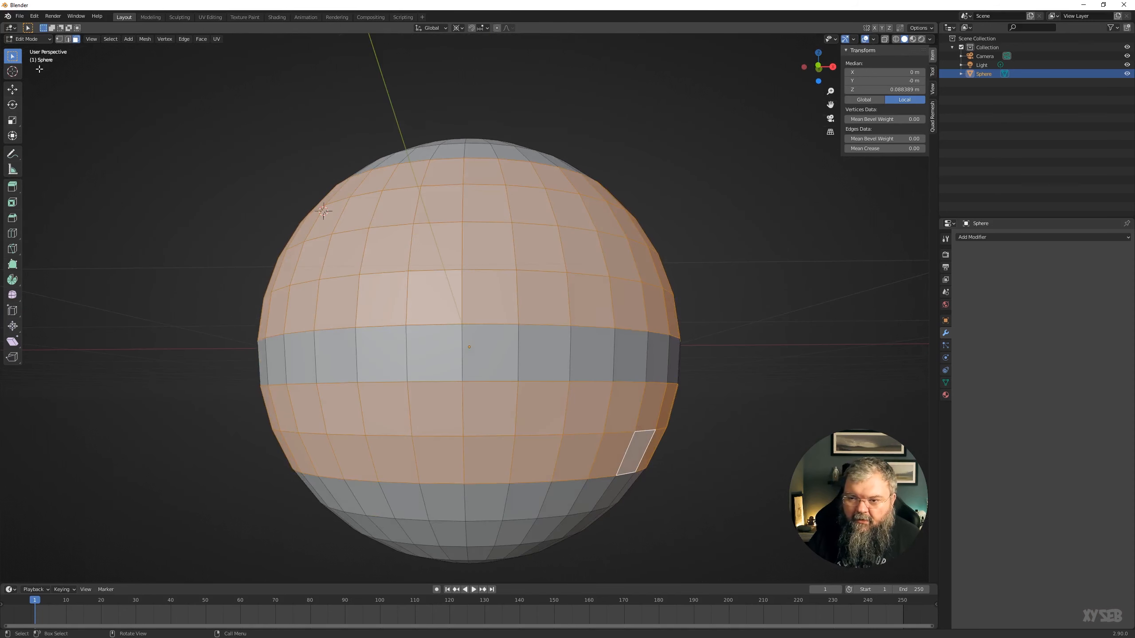
- Switch to vertex selection, clear the selection, and pick shortest paths outlining a closed rectangle three faces wide and four high on the sphere's front
{"action": "left_click", "coordinate": [59, 39]}
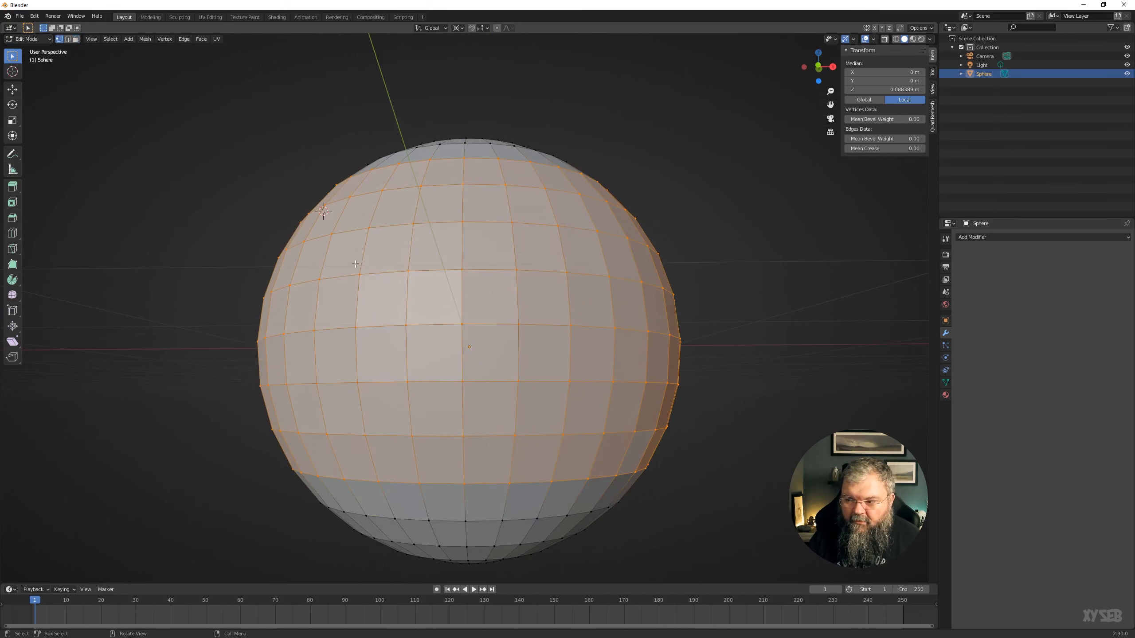
{"action": "key", "text": "alt+a"}
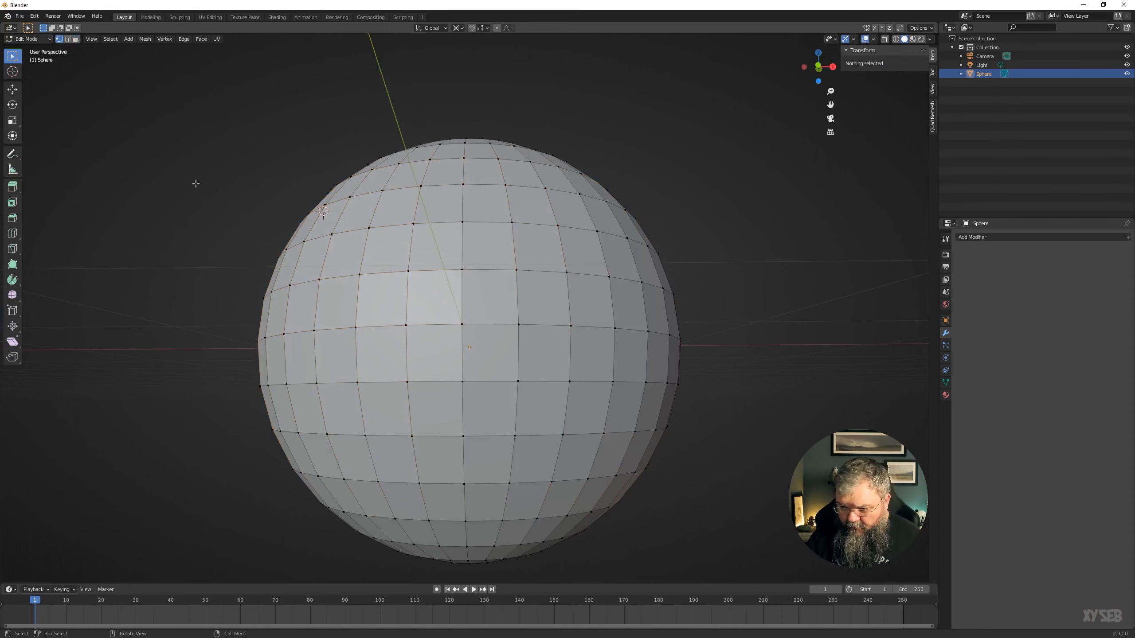
{"action": "middle_click_drag", "start_coordinate": [196, 180], "coordinate": [186, 192]}
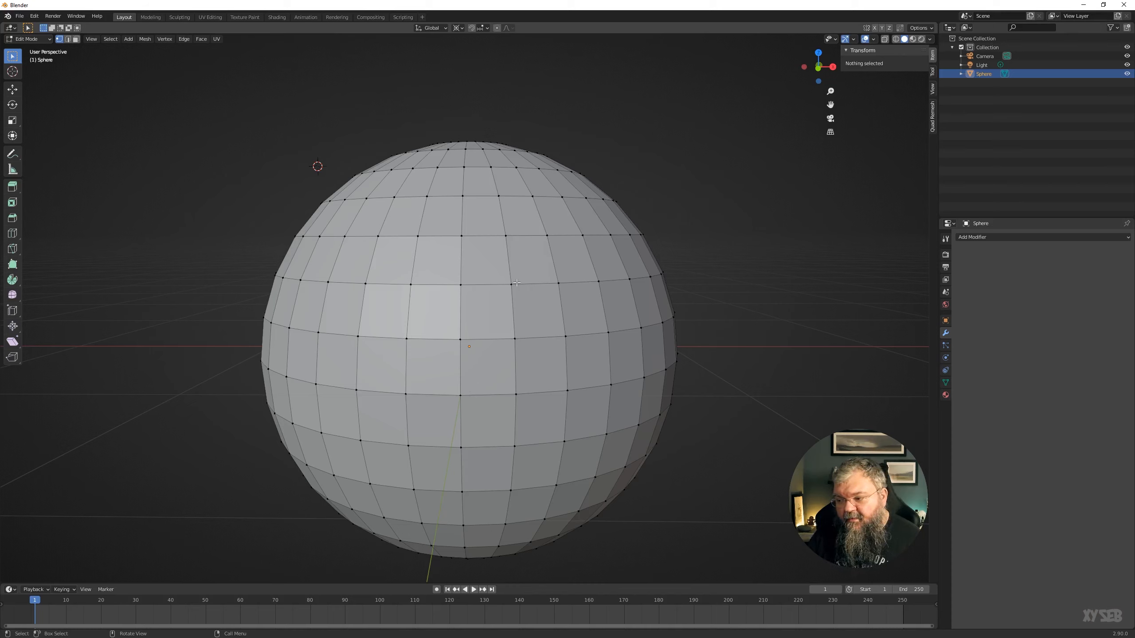
{"action": "left_click", "coordinate": [506, 236]}
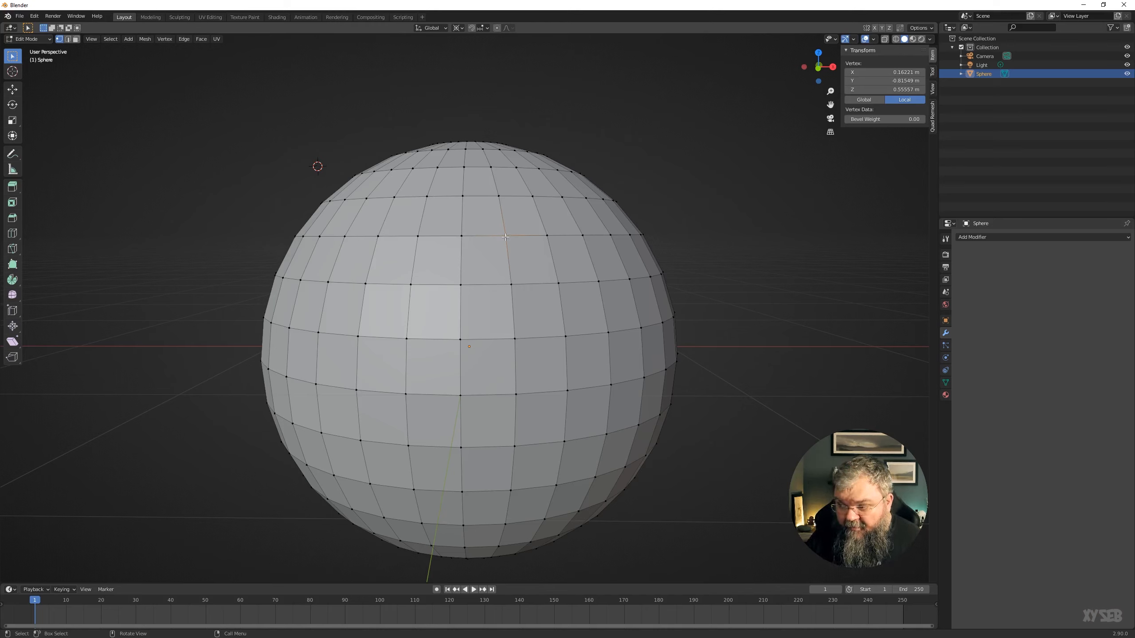
{"action": "left_click", "coordinate": [383, 236], "text": "ctrl"}
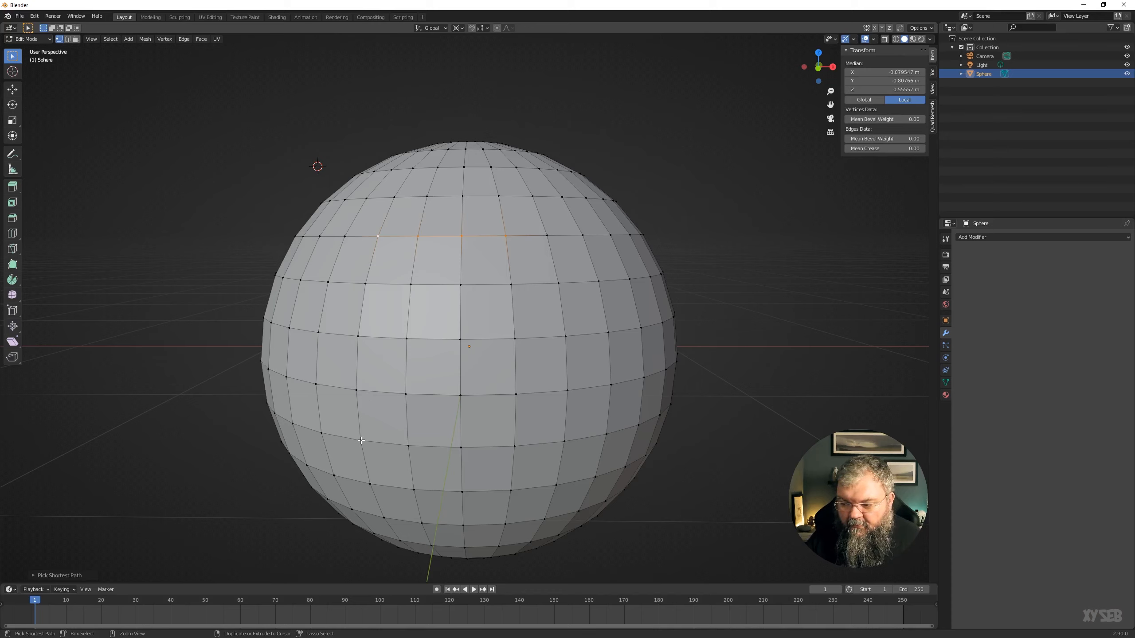
{"action": "left_click", "coordinate": [515, 446], "text": "ctrl"}
{"action": "left_click", "coordinate": [510, 237], "text": "ctrl"}
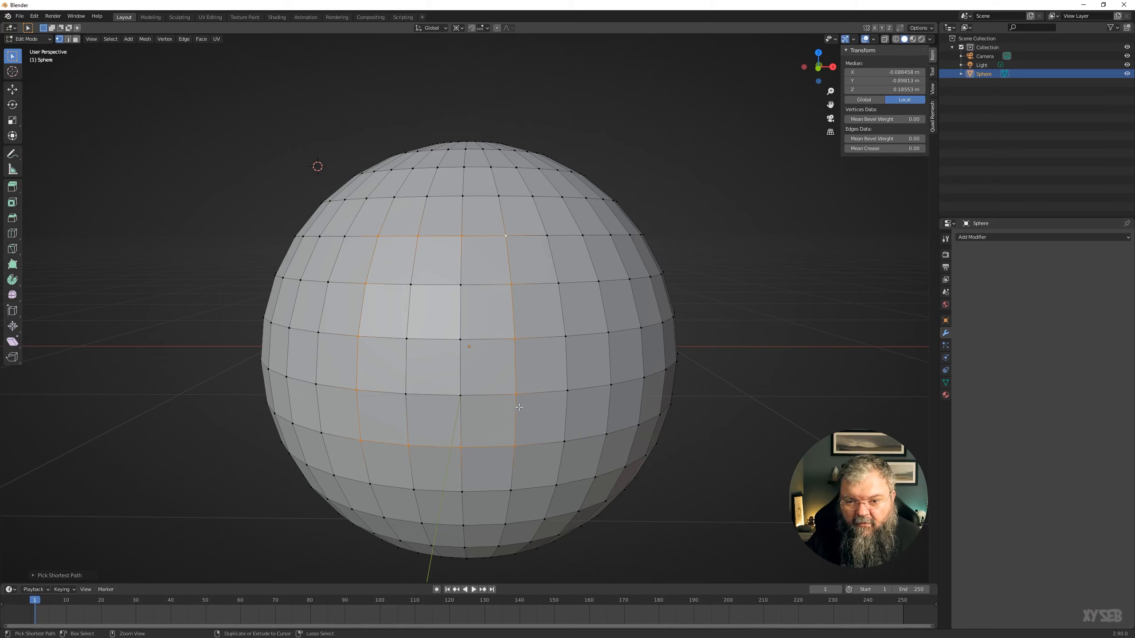
- Pick shortest vertex paths to outline a larger closed rectangle six faces wide and six high on the sphere's front, and clear the selection
{"action": "left_click", "coordinate": [582, 235]}
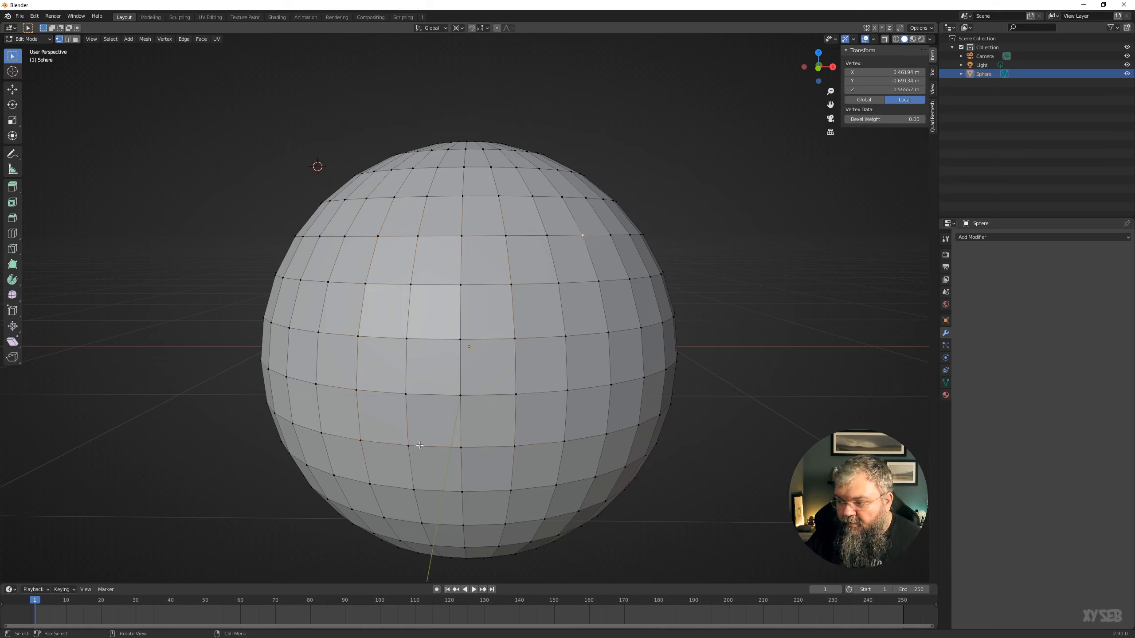
{"action": "left_click", "coordinate": [353, 511], "text": "ctrl"}
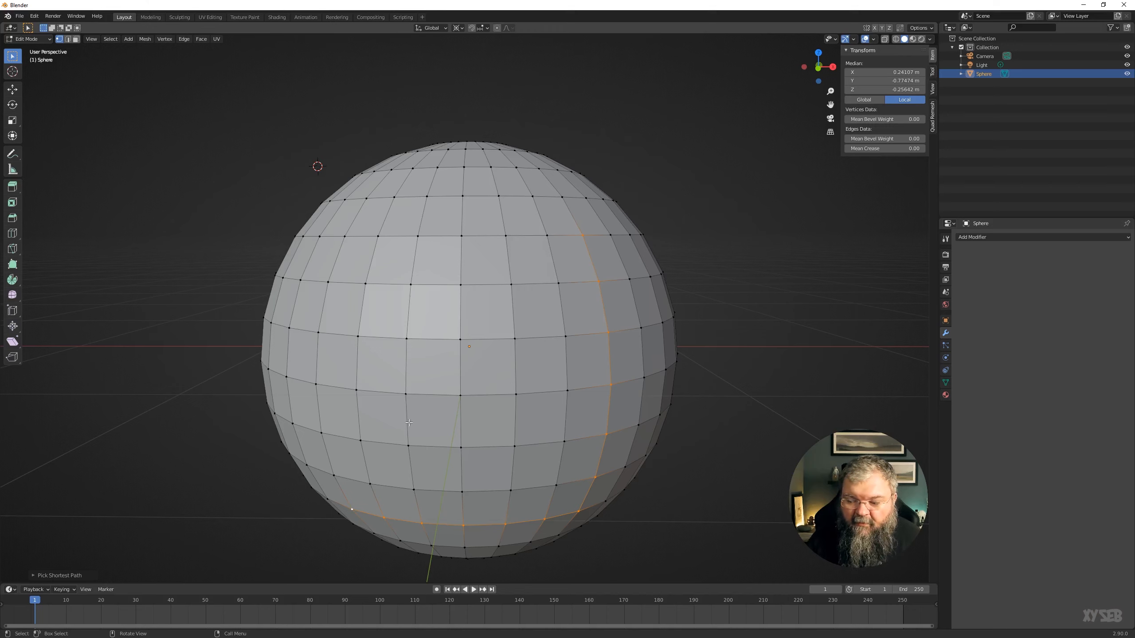
{"action": "left_click", "coordinate": [353, 514]}
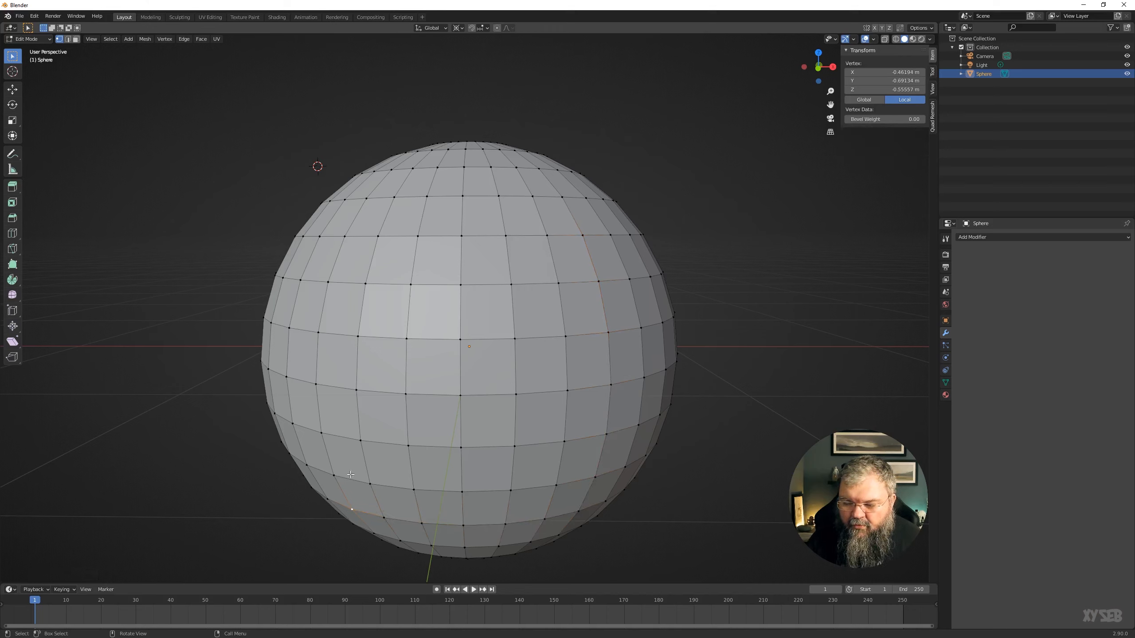
{"action": "left_click", "coordinate": [328, 285], "text": "ctrl"}
{"action": "left_click", "coordinate": [418, 236], "text": "ctrl"}
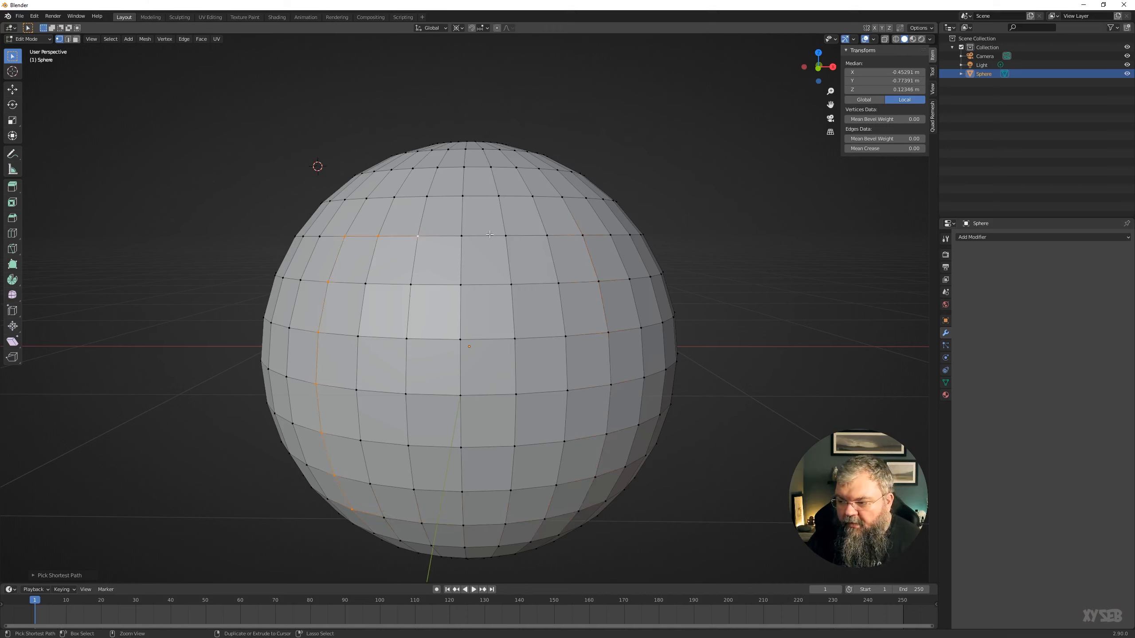
{"action": "left_click", "coordinate": [586, 236], "text": "ctrl"}
{"action": "left_click", "coordinate": [611, 385], "text": "ctrl"}
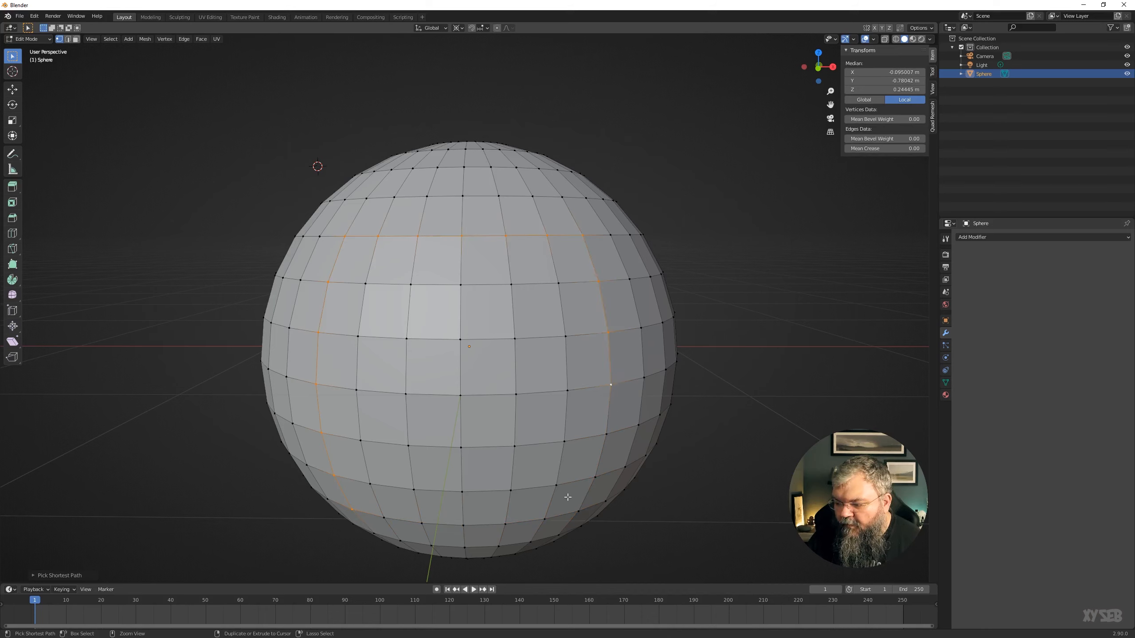
{"action": "left_click", "coordinate": [547, 520], "text": "ctrl"}
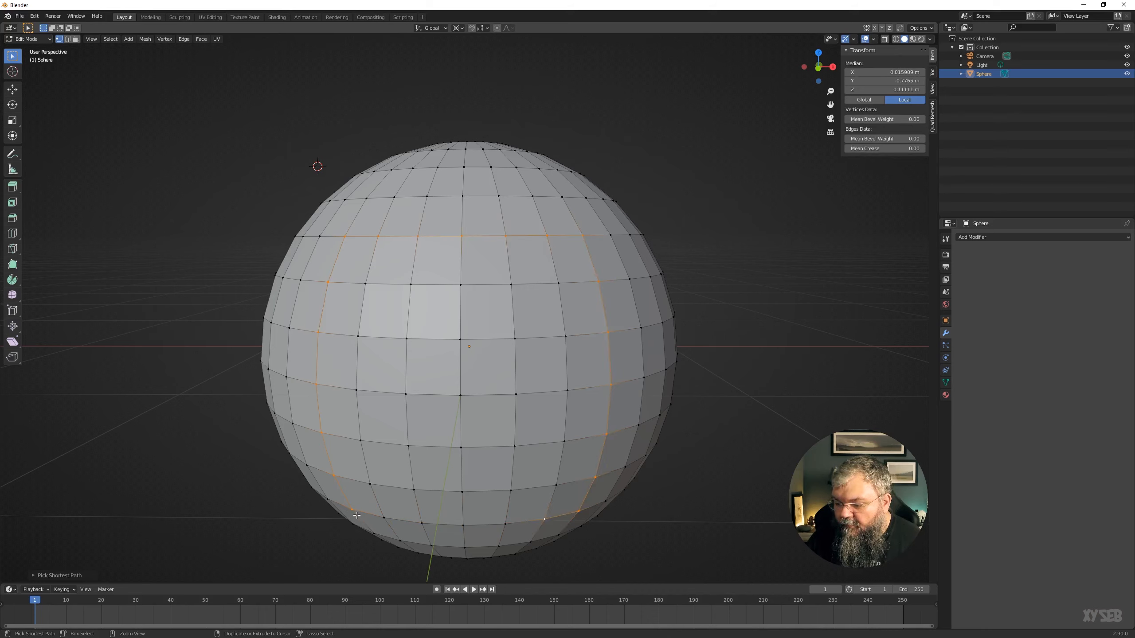
{"action": "left_click", "coordinate": [373, 516], "text": "ctrl"}
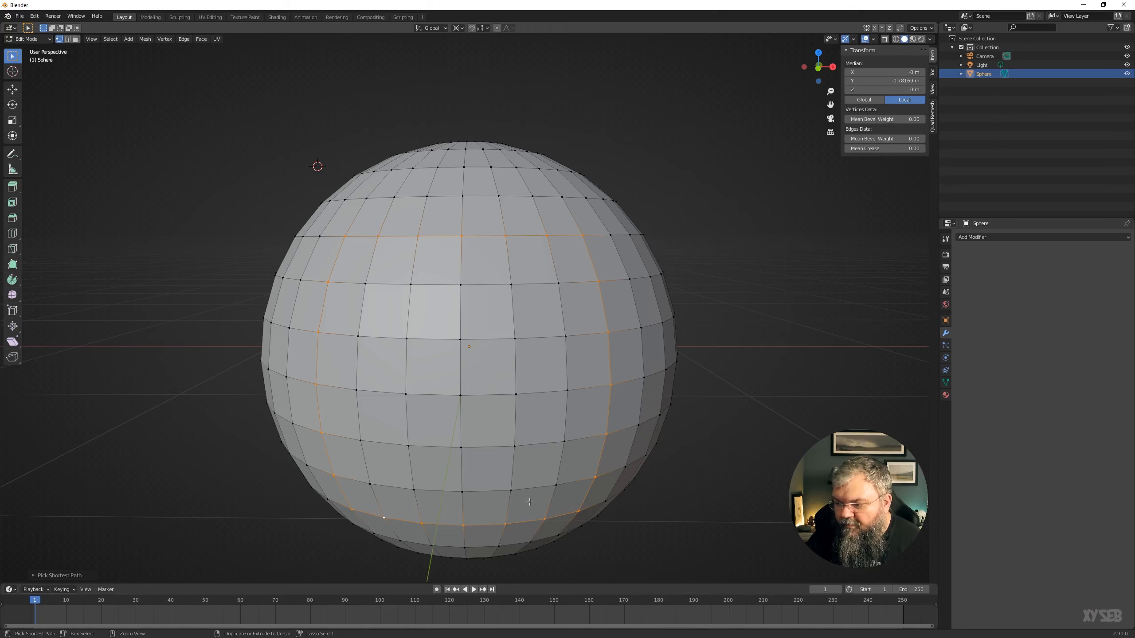
{"action": "middle_click_drag", "start_coordinate": [566, 318], "coordinate": [535, 288]}
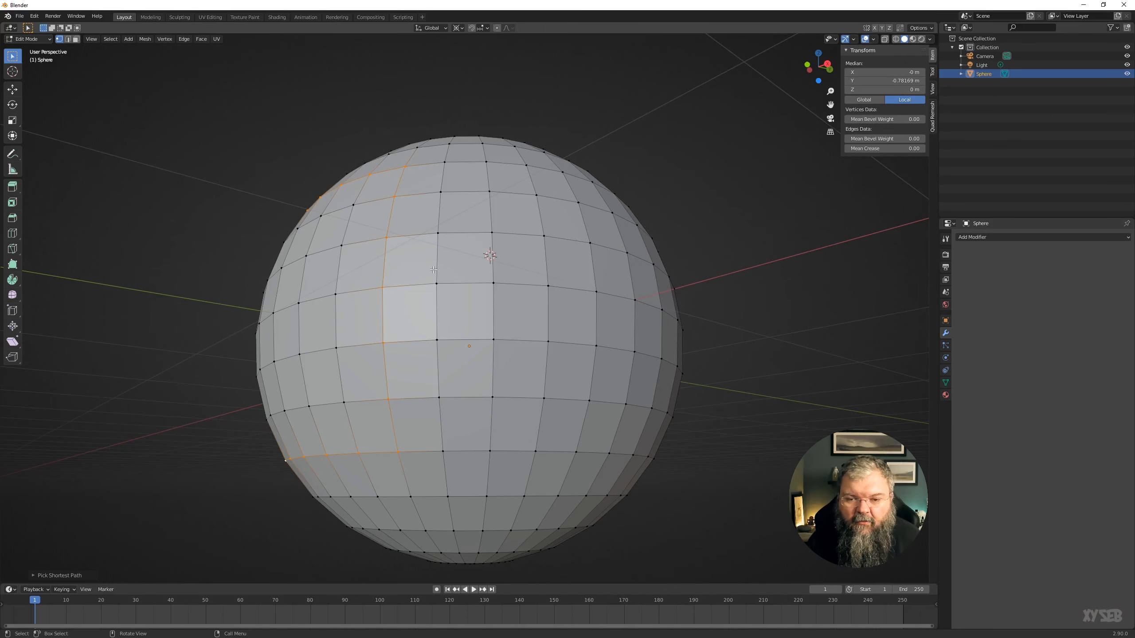
{"action": "middle_click_drag", "start_coordinate": [362, 267], "coordinate": [179, 326]}
{"action": "left_click", "coordinate": [94, 352]}
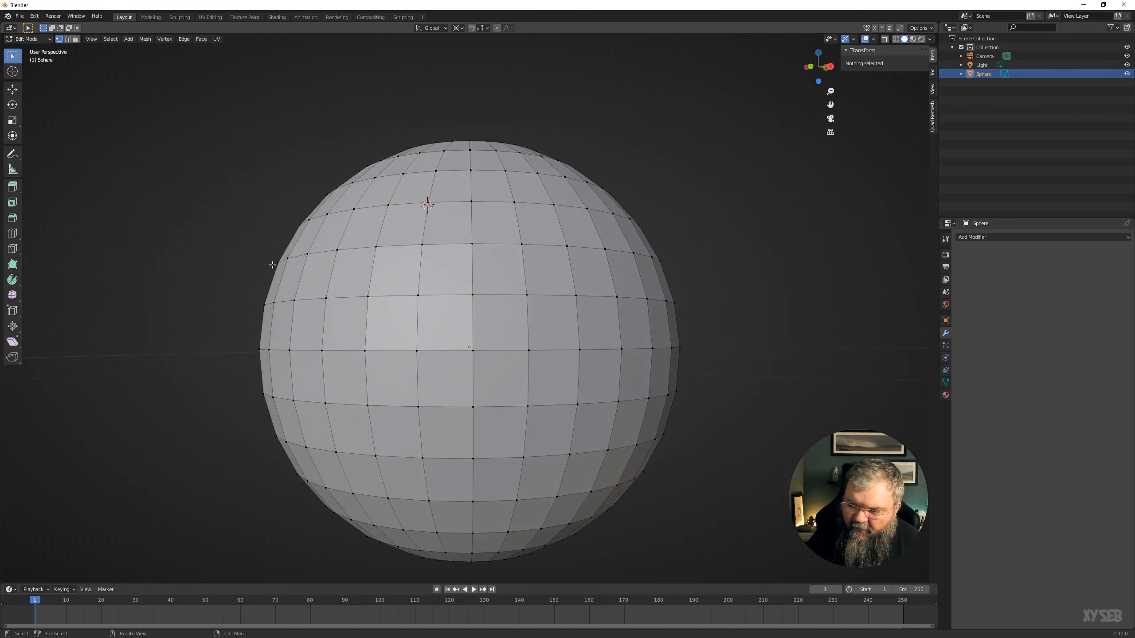
- Switch to edge selection and select the edge loop, and then the edge ring, through a horizontal edge just above the equator and through a vertical edge
{"action": "middle_click_drag", "start_coordinate": [271, 261], "coordinate": [299, 272]}
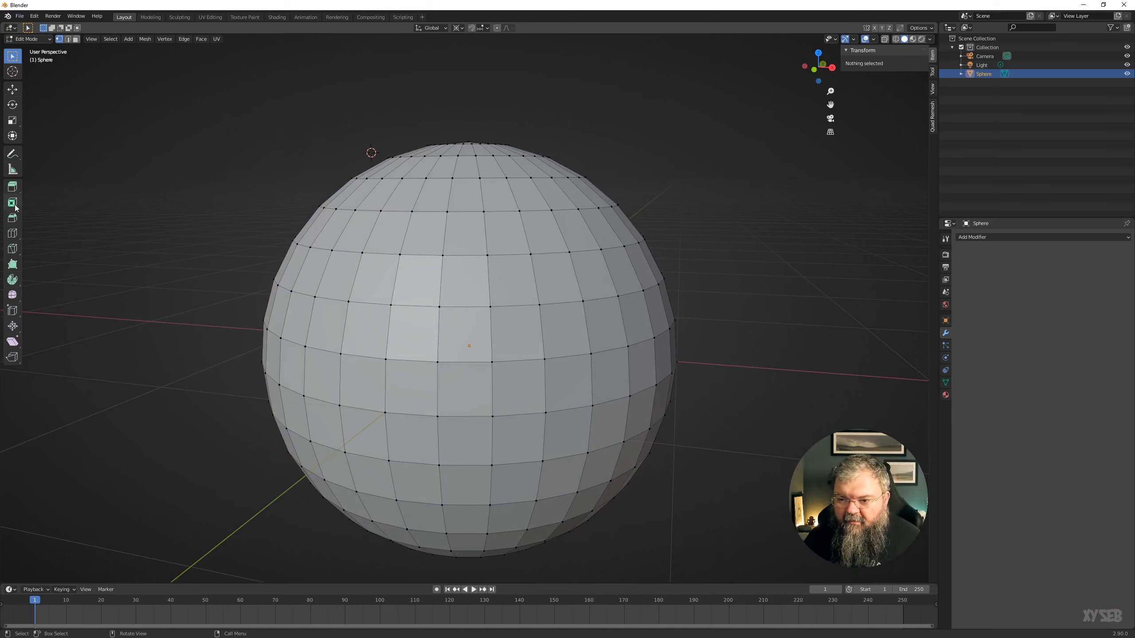
{"action": "left_click", "coordinate": [67, 39]}
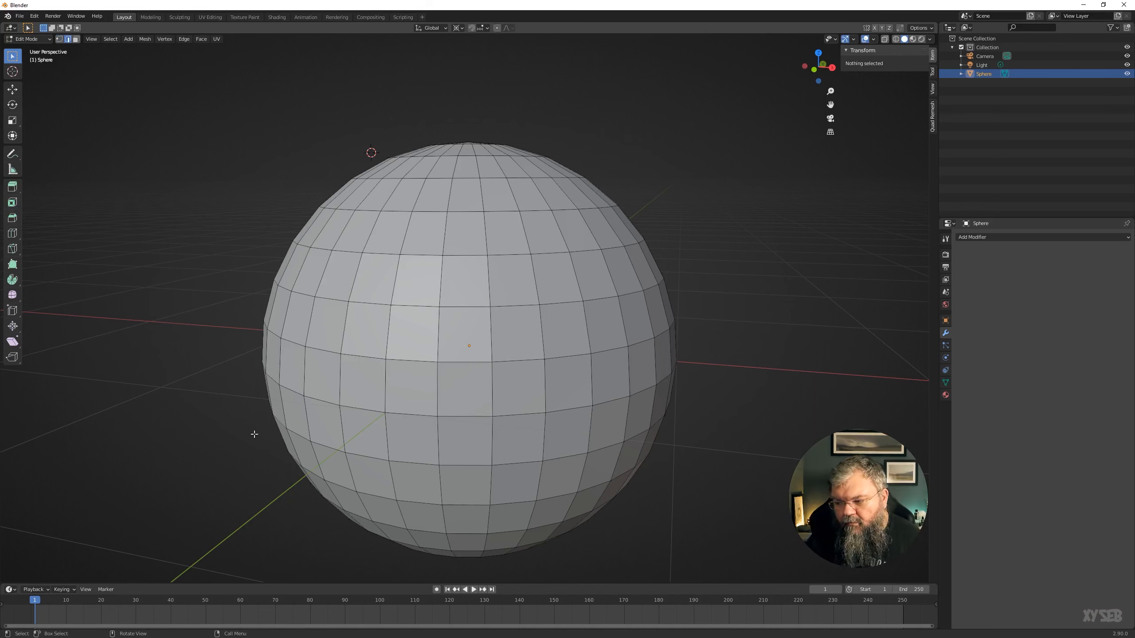
{"action": "left_click", "coordinate": [452, 362], "text": "alt"}
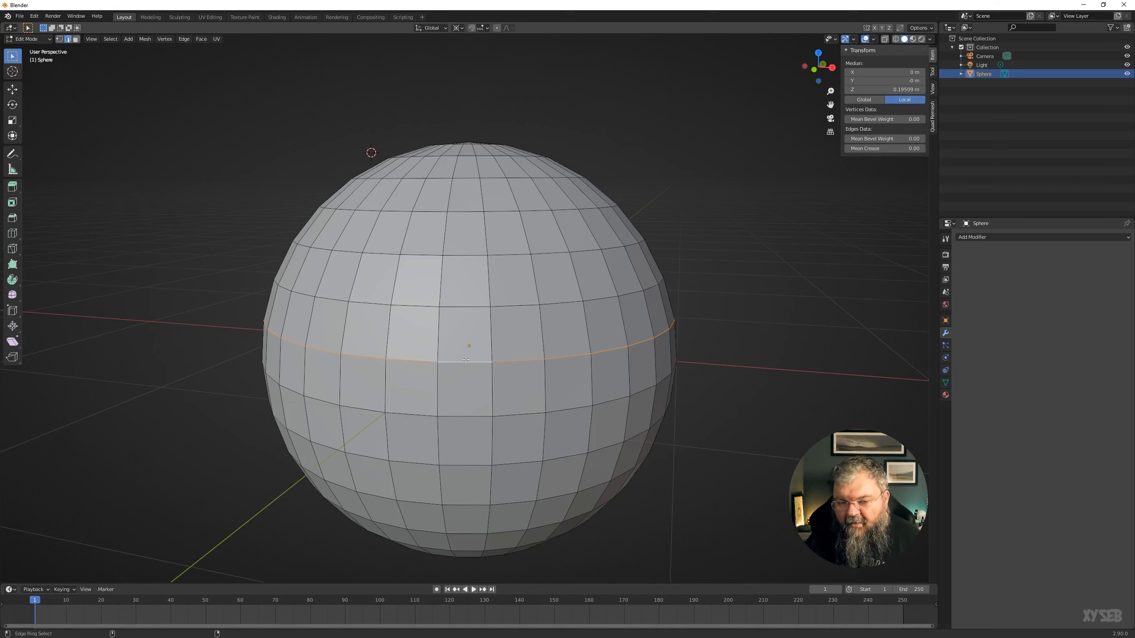
{"action": "left_click", "coordinate": [465, 360], "text": "ctrl+alt"}
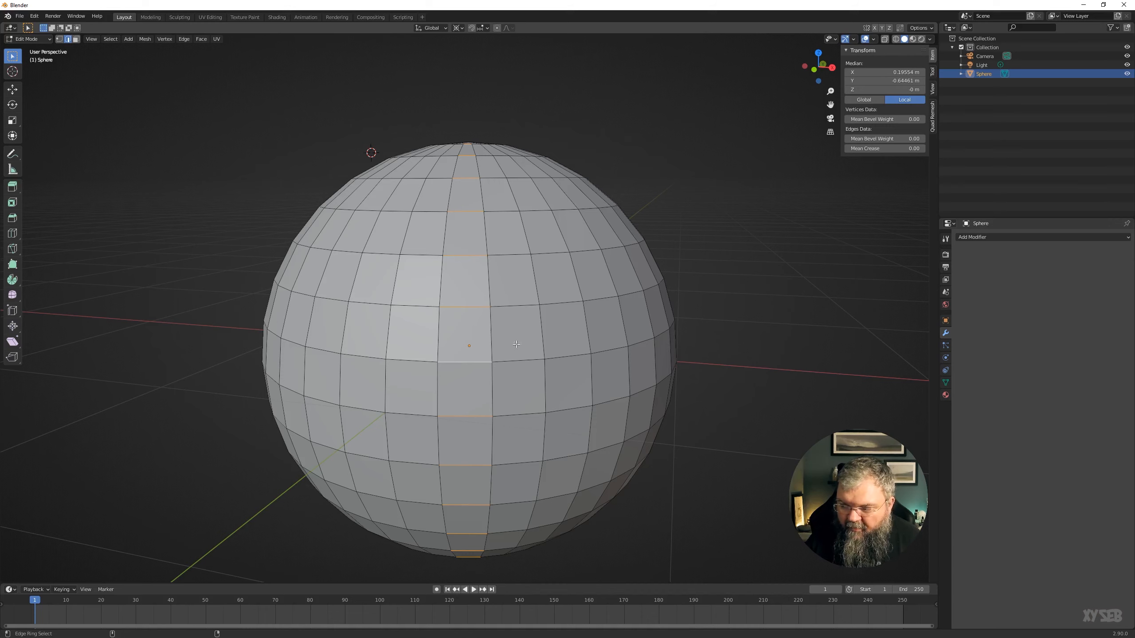
{"action": "left_click", "coordinate": [498, 342], "text": "alt"}
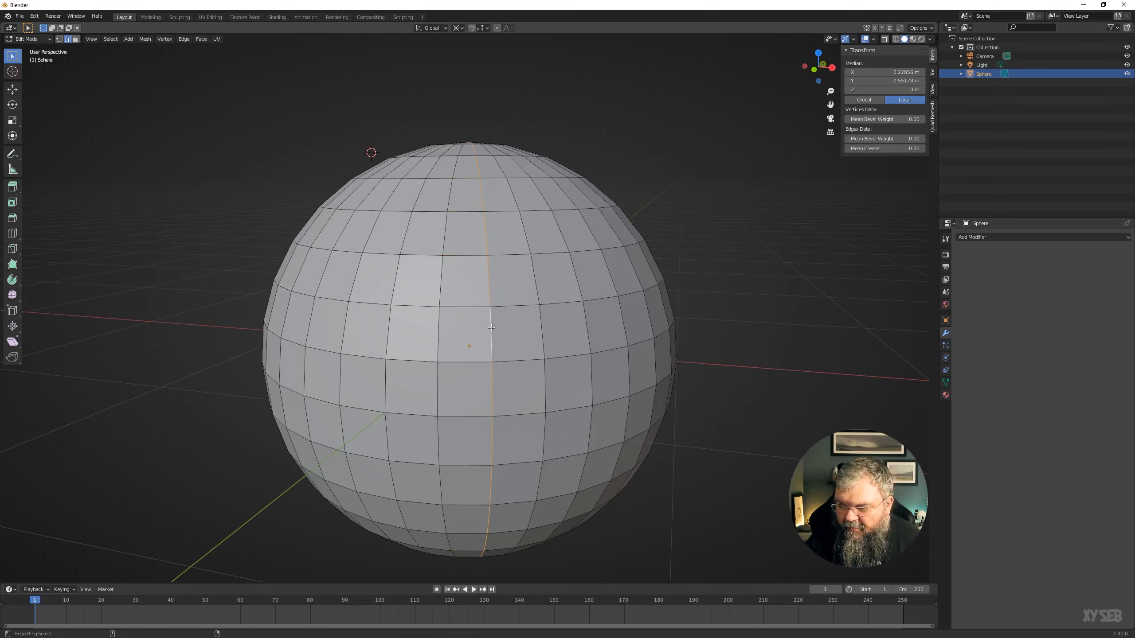
{"action": "left_click", "coordinate": [491, 328], "text": "ctrl+alt"}
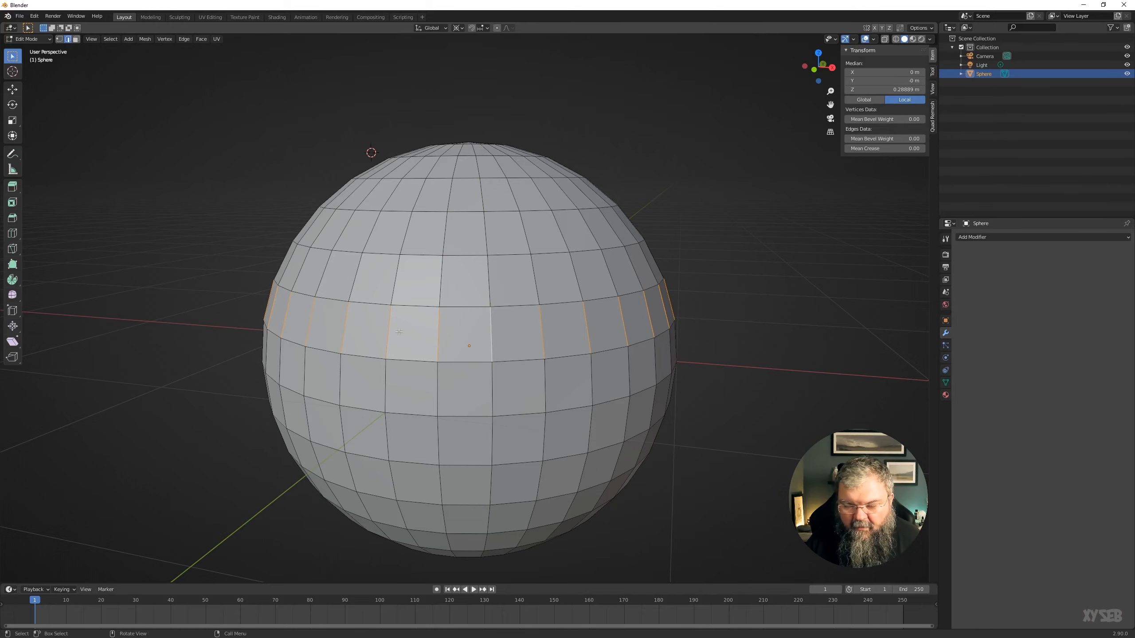
- Select the two horizontal edge loops bordering the second row of faces above the sphere's equator
{"action": "middle_click_drag", "start_coordinate": [399, 331], "coordinate": [441, 251]}
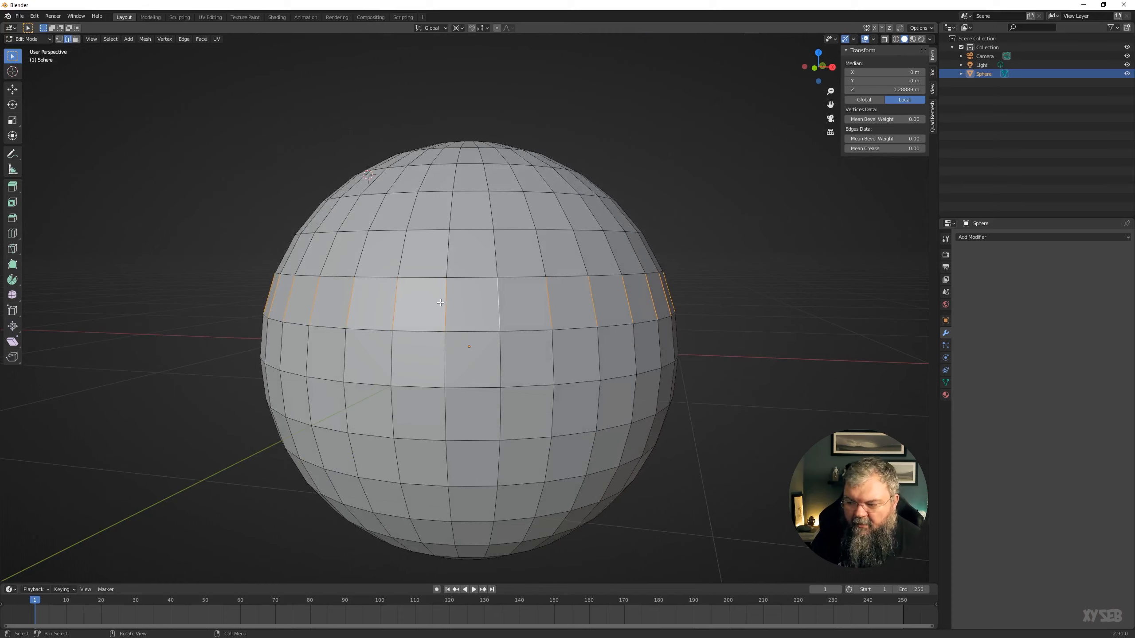
{"action": "left_click", "coordinate": [464, 274], "text": "alt"}
{"action": "left_click", "coordinate": [477, 332], "text": "alt+shift"}
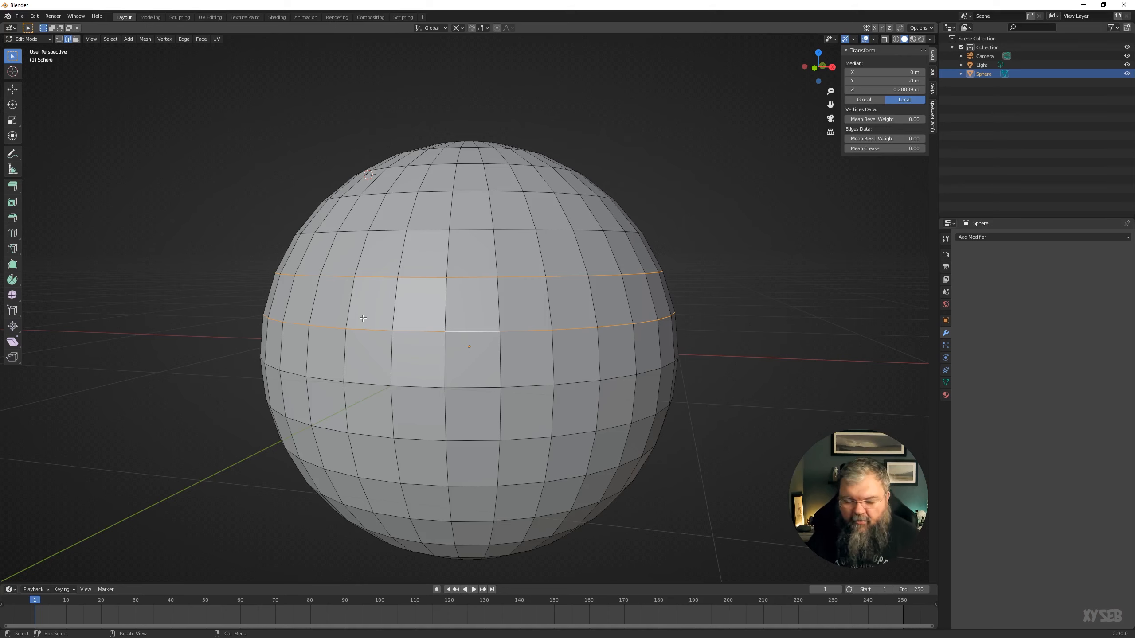
- Try to move and rotate the two selected horizontal edge loops
{"action": "key", "text": "g"}
{"action": "key", "text": "z"}
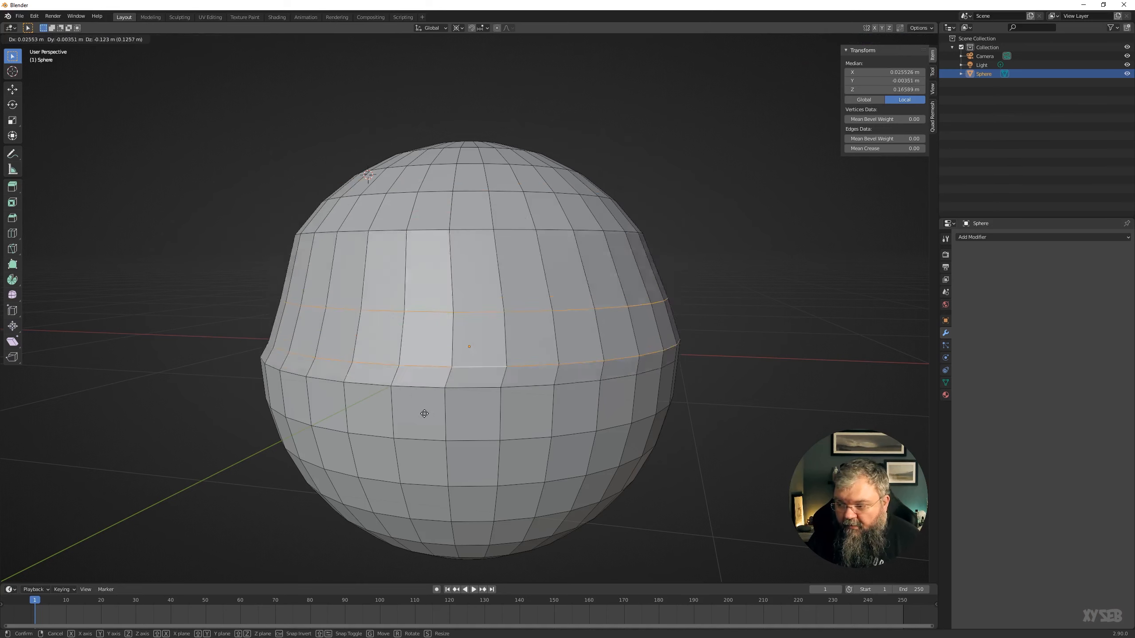
{"action": "right_click", "coordinate": [427, 401]}
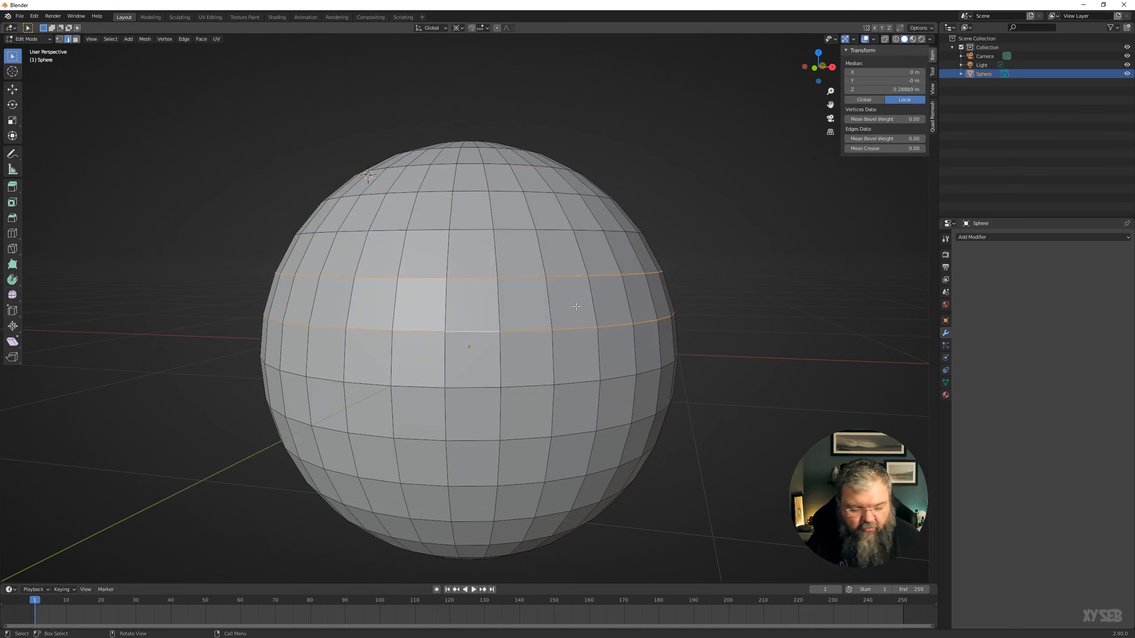
{"action": "key", "text": "r"}
{"action": "right_click", "coordinate": [590, 319]}
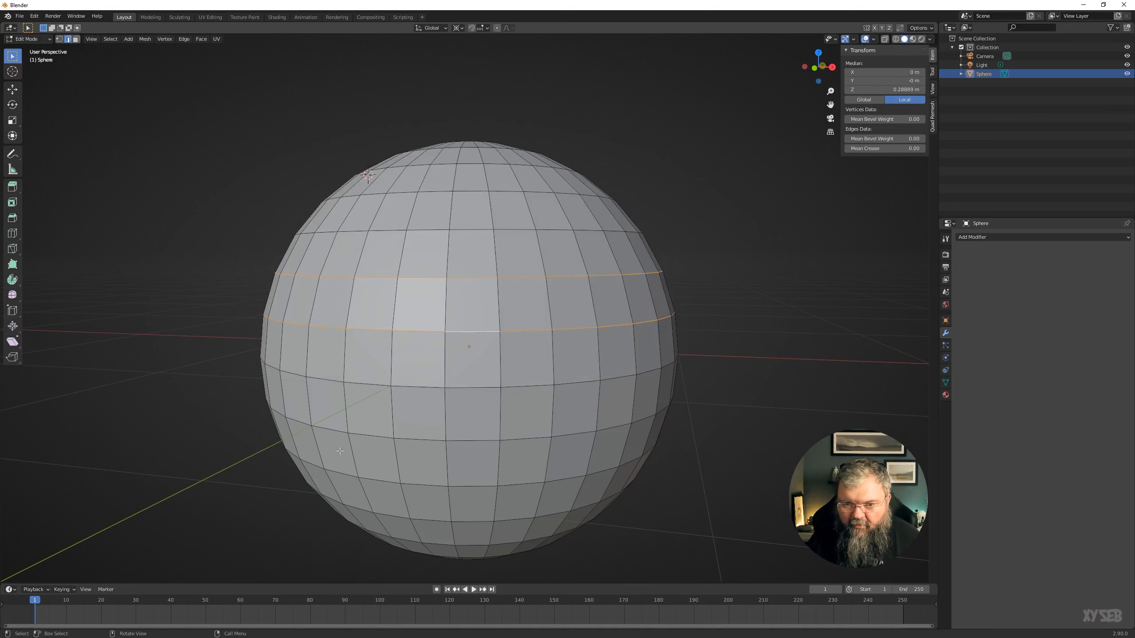
{"action": "scroll", "coordinate": [352, 370], "scroll_direction": "down", "scroll_amount": 5}
{"action": "middle_click_drag", "start_coordinate": [352, 370], "coordinate": [433, 356]}
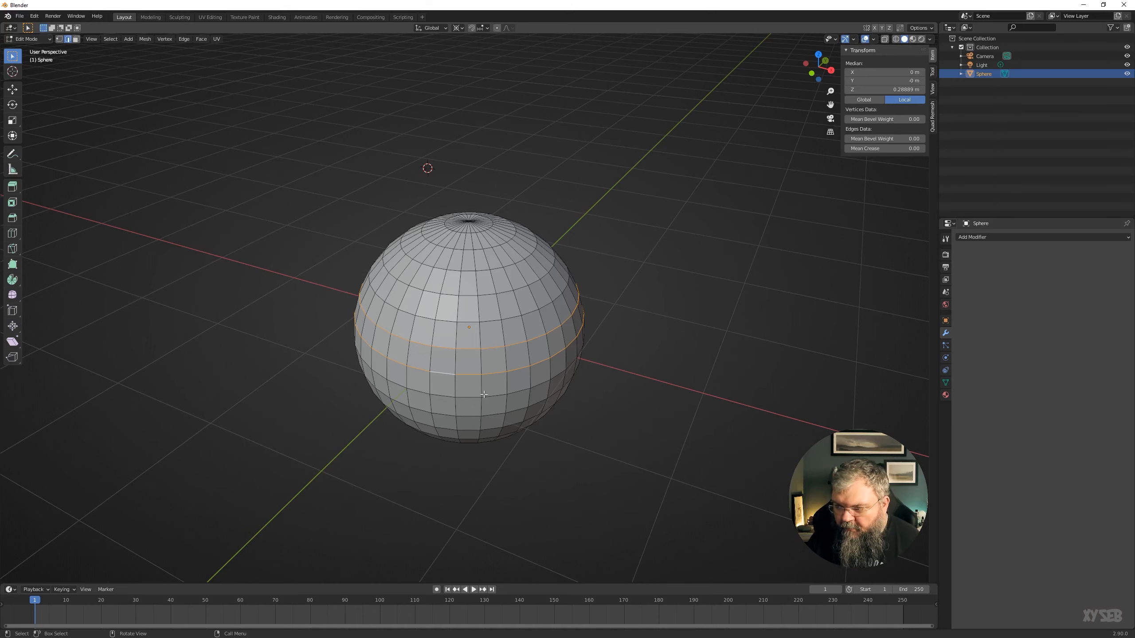
{"action": "middle_click_drag", "start_coordinate": [484, 394], "coordinate": [535, 325]}
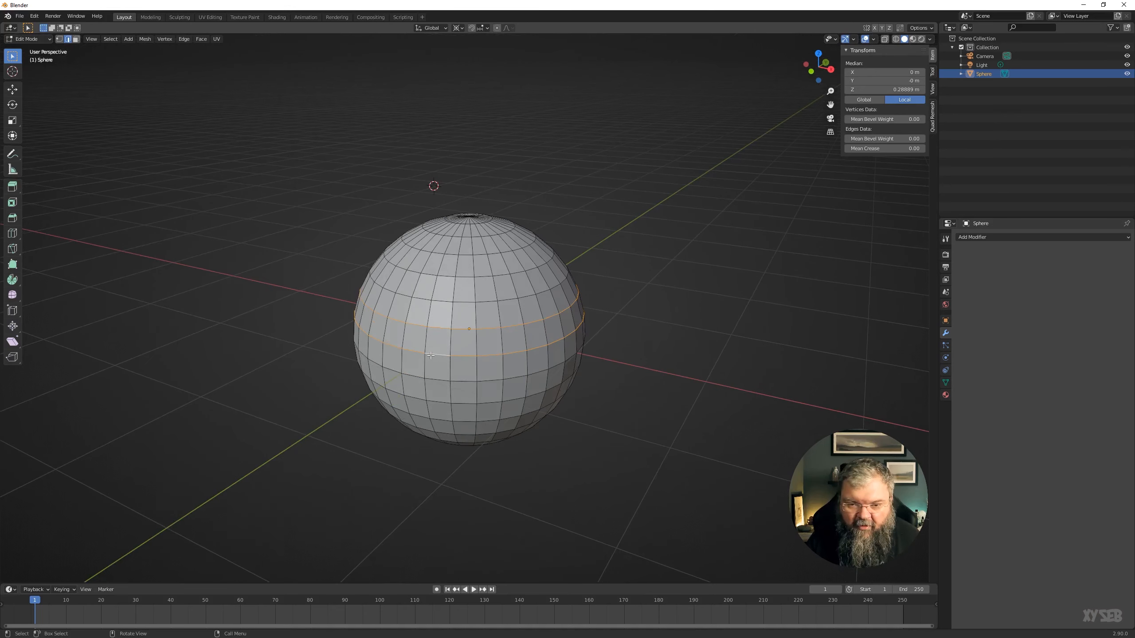